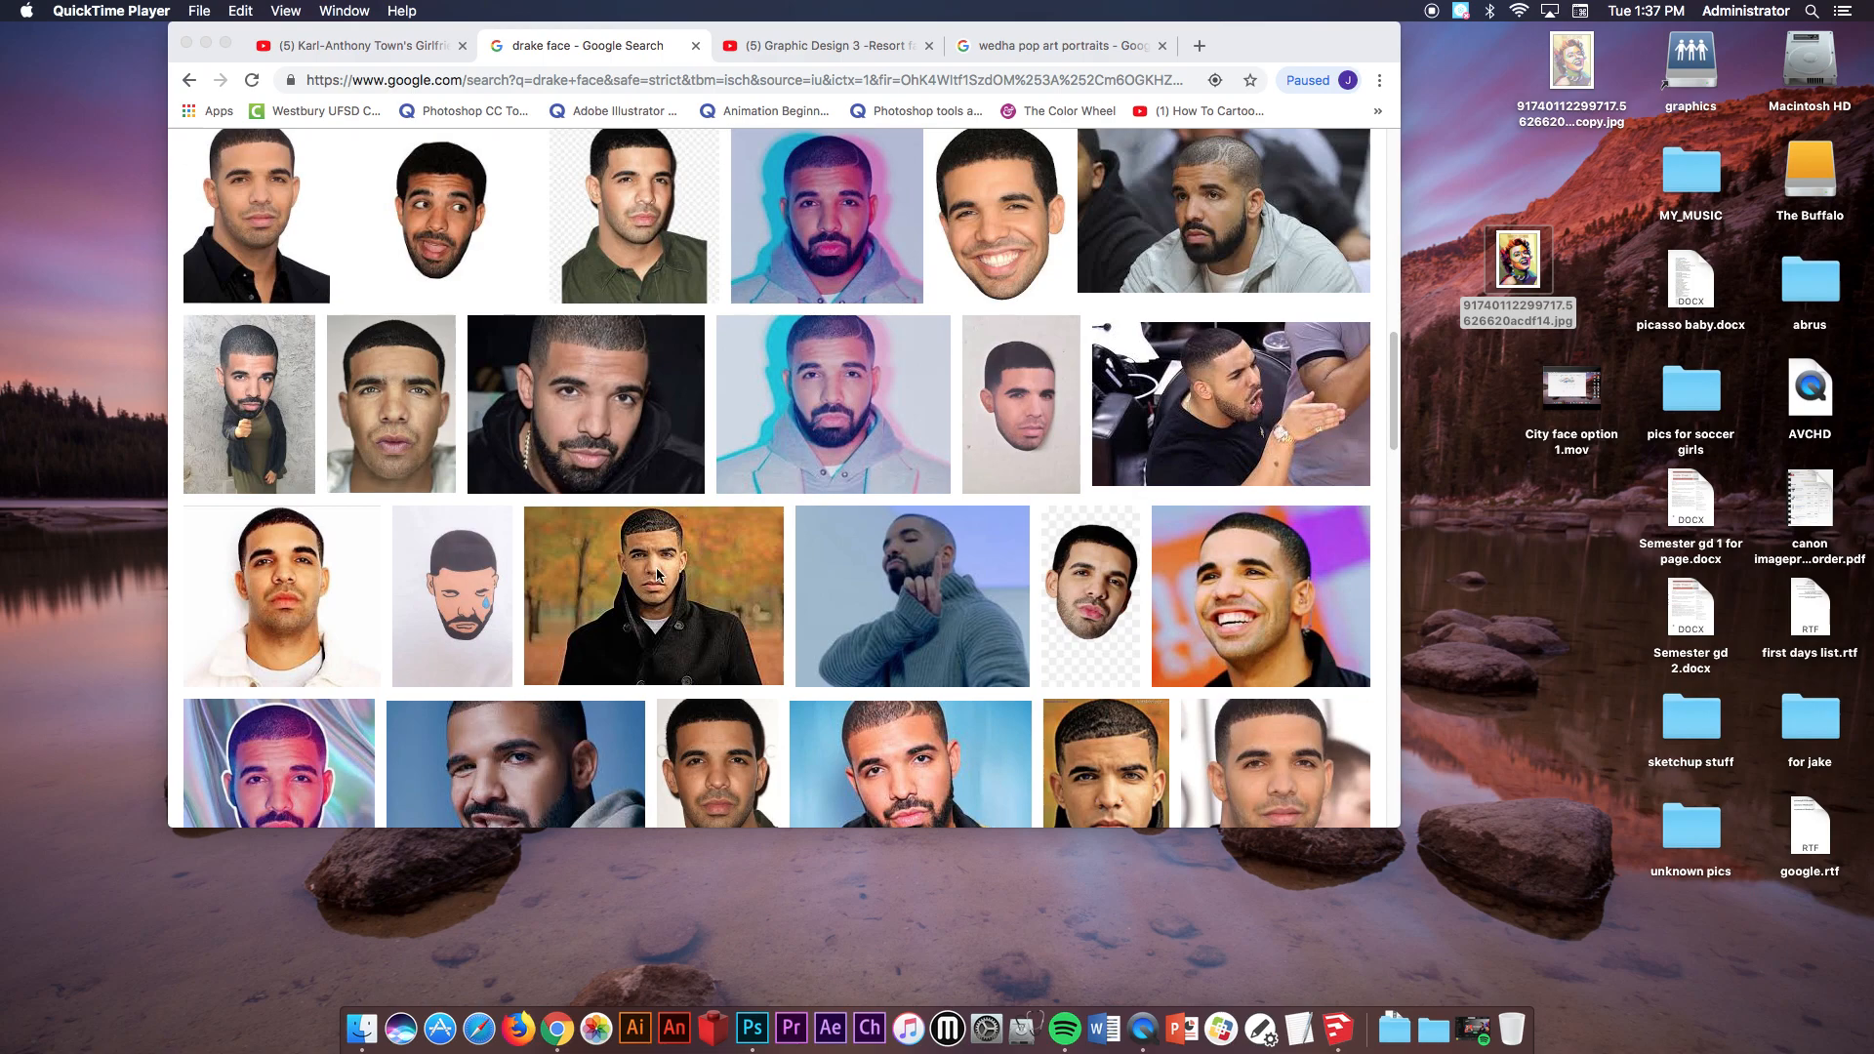
Find the side-by-side photo of Drake and Reggie Miller in the image results and save it to the desktop.
scroll(698, 590, down, 3)
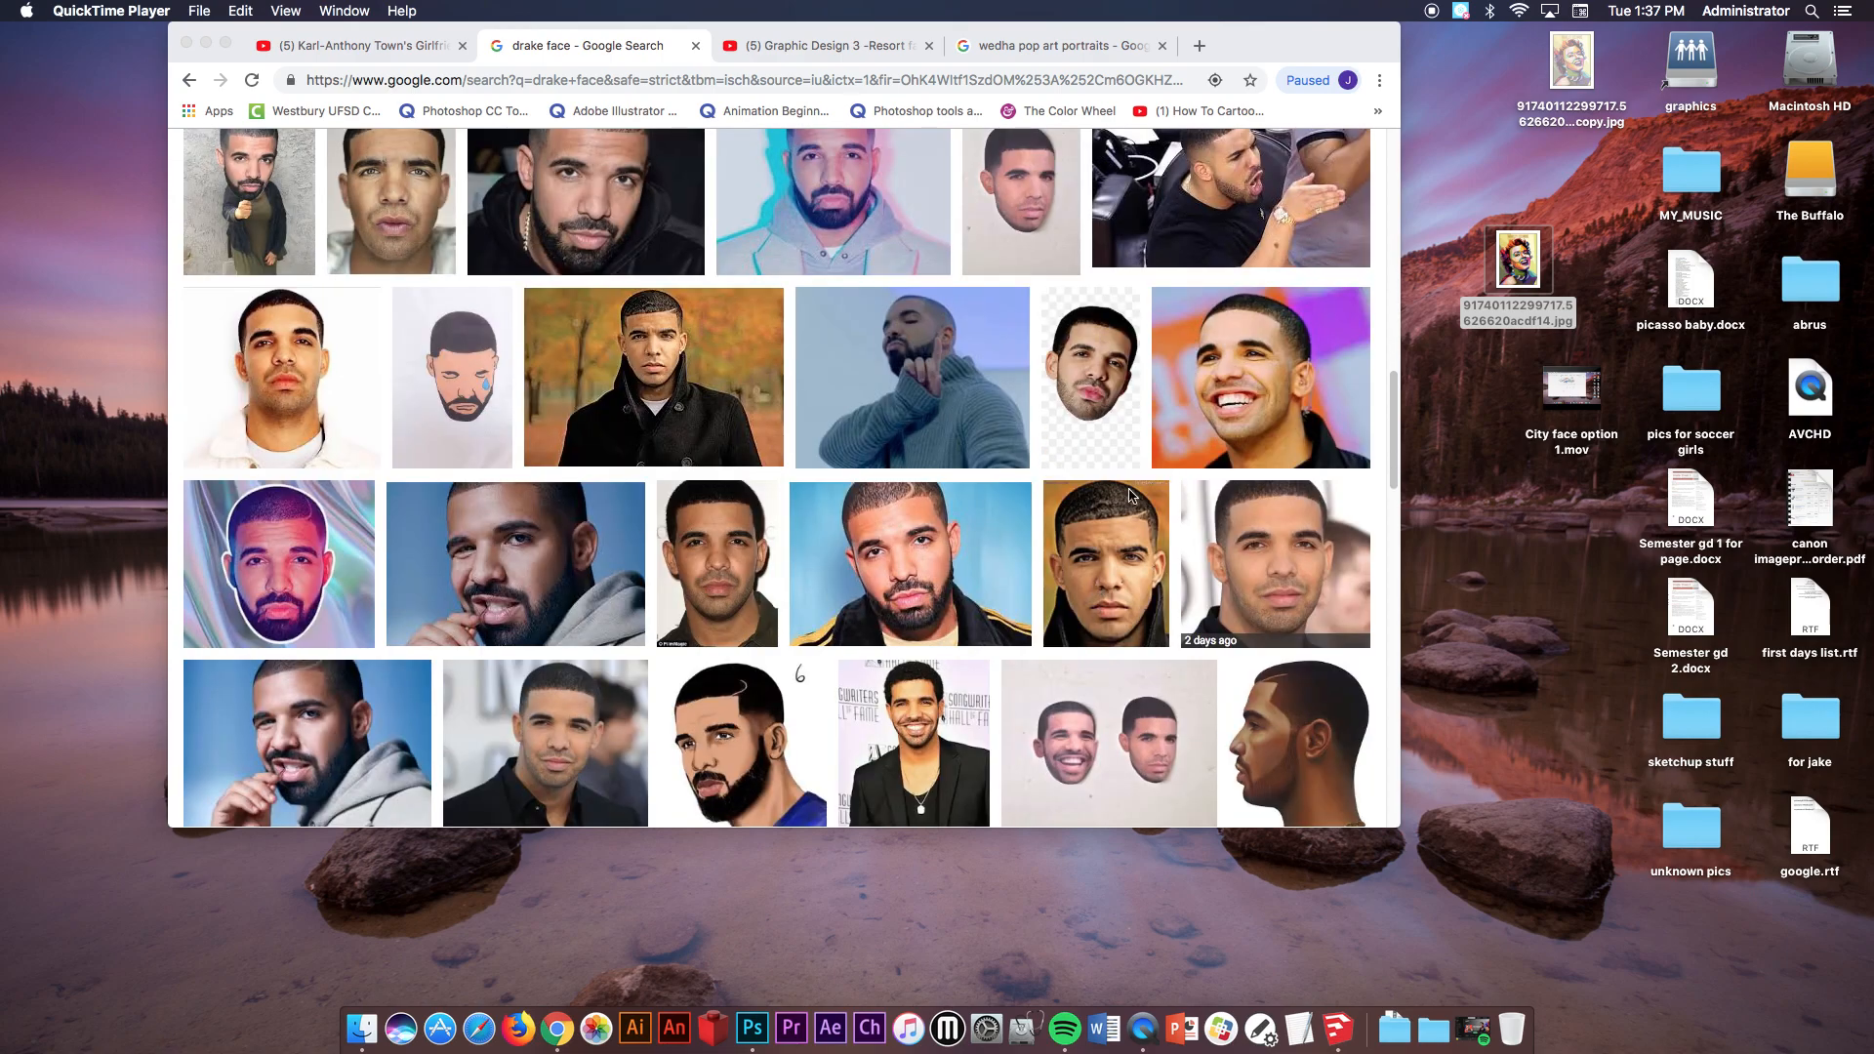
scroll(607, 545, down, 6)
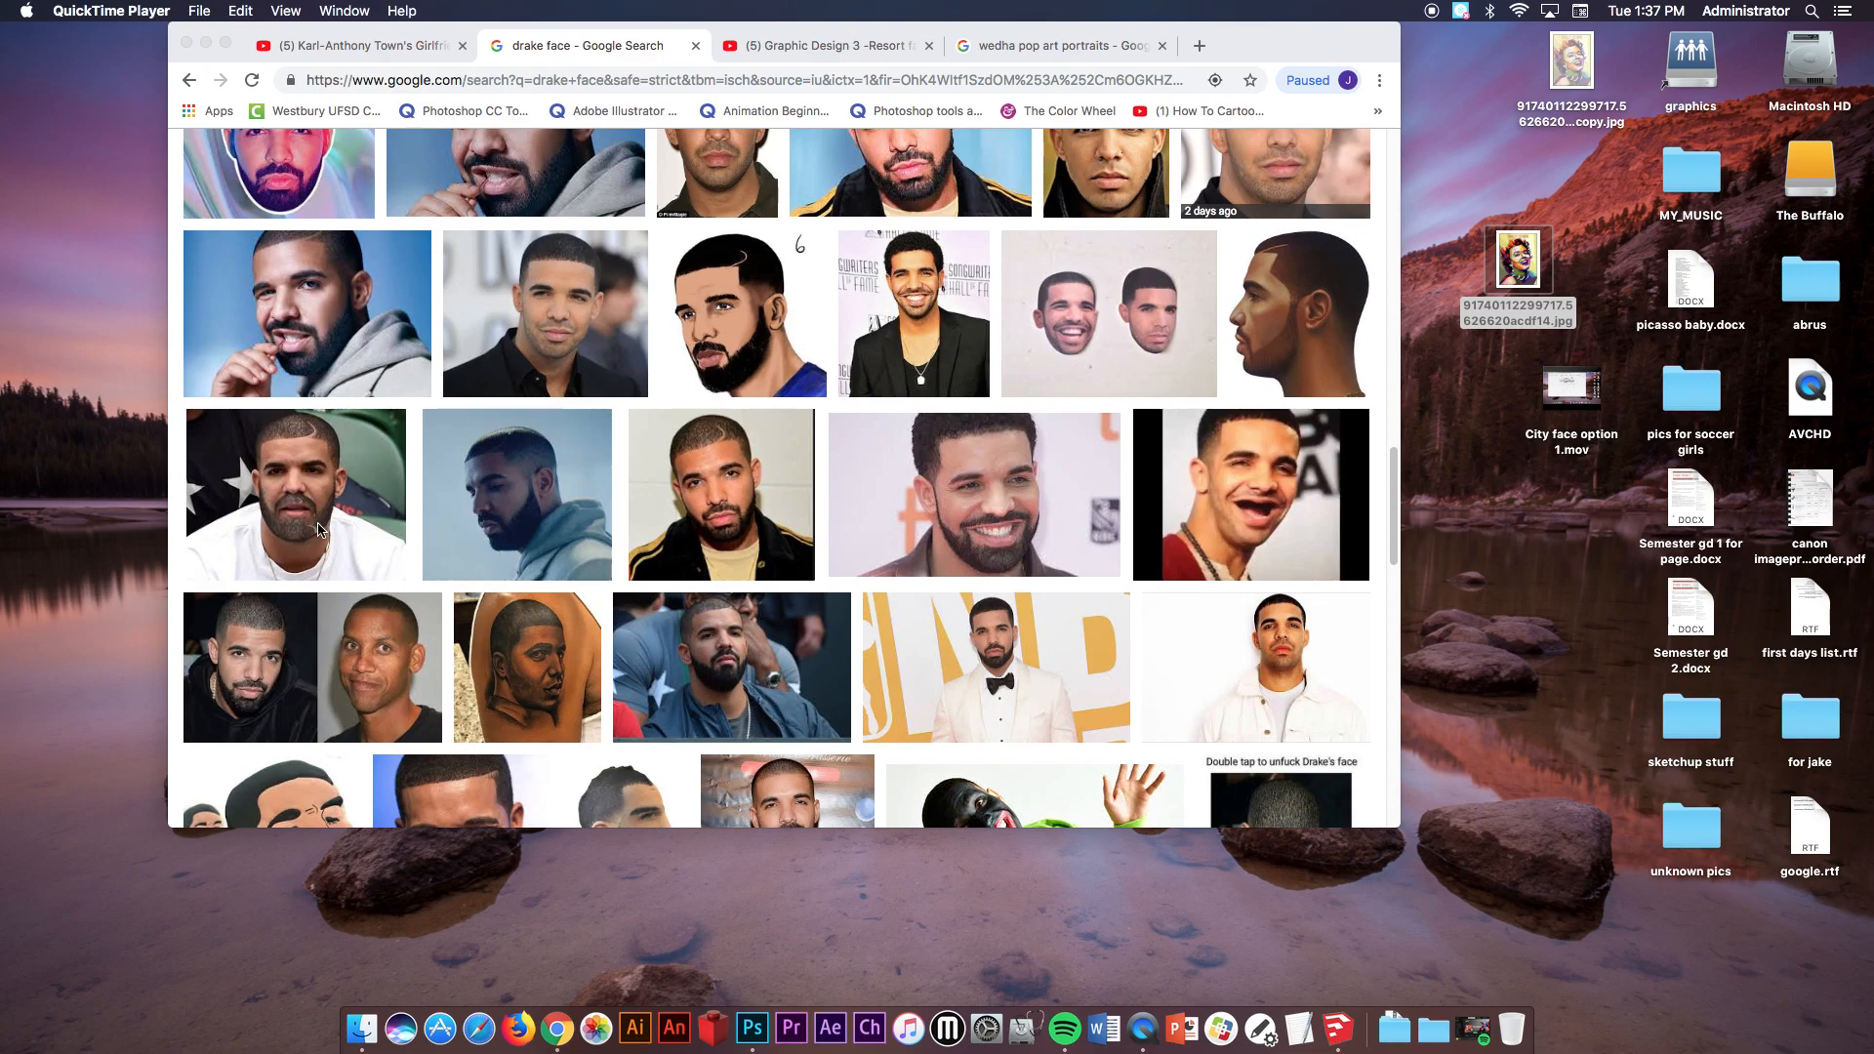
scroll(436, 657, down, 2)
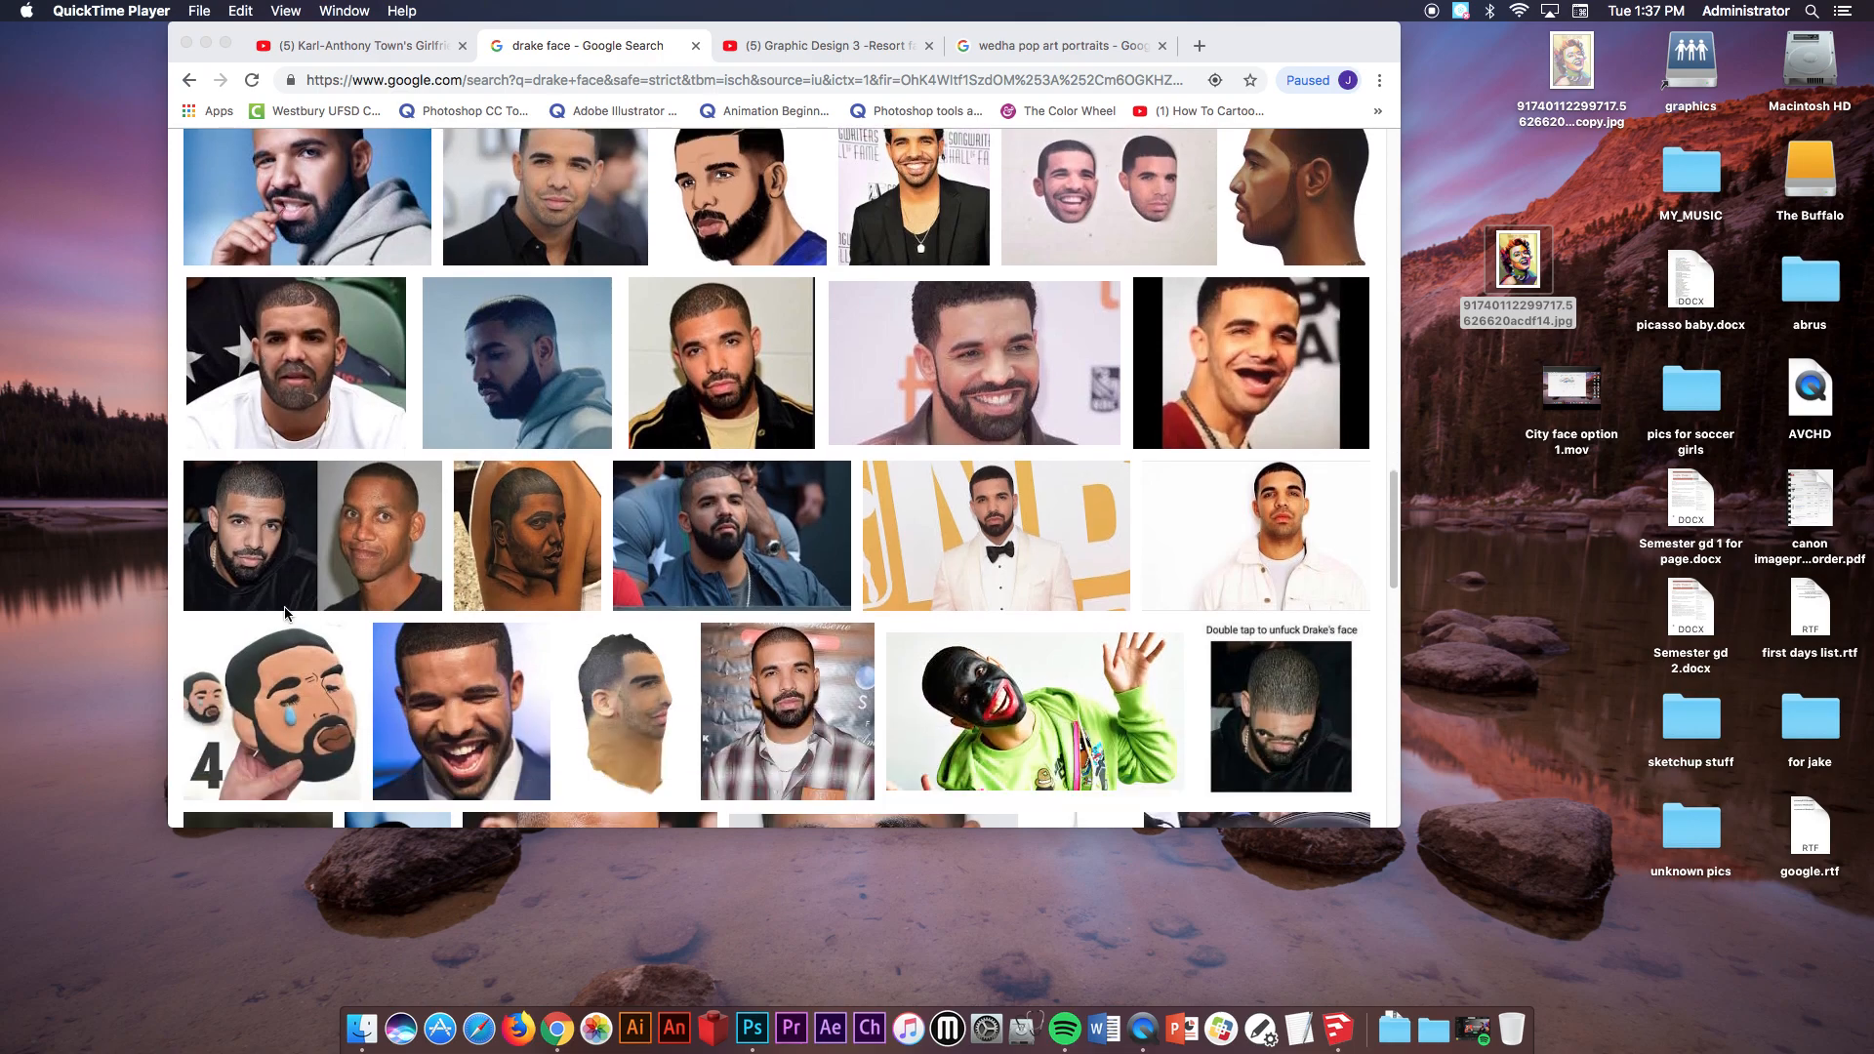
click(262, 557)
click(261, 558)
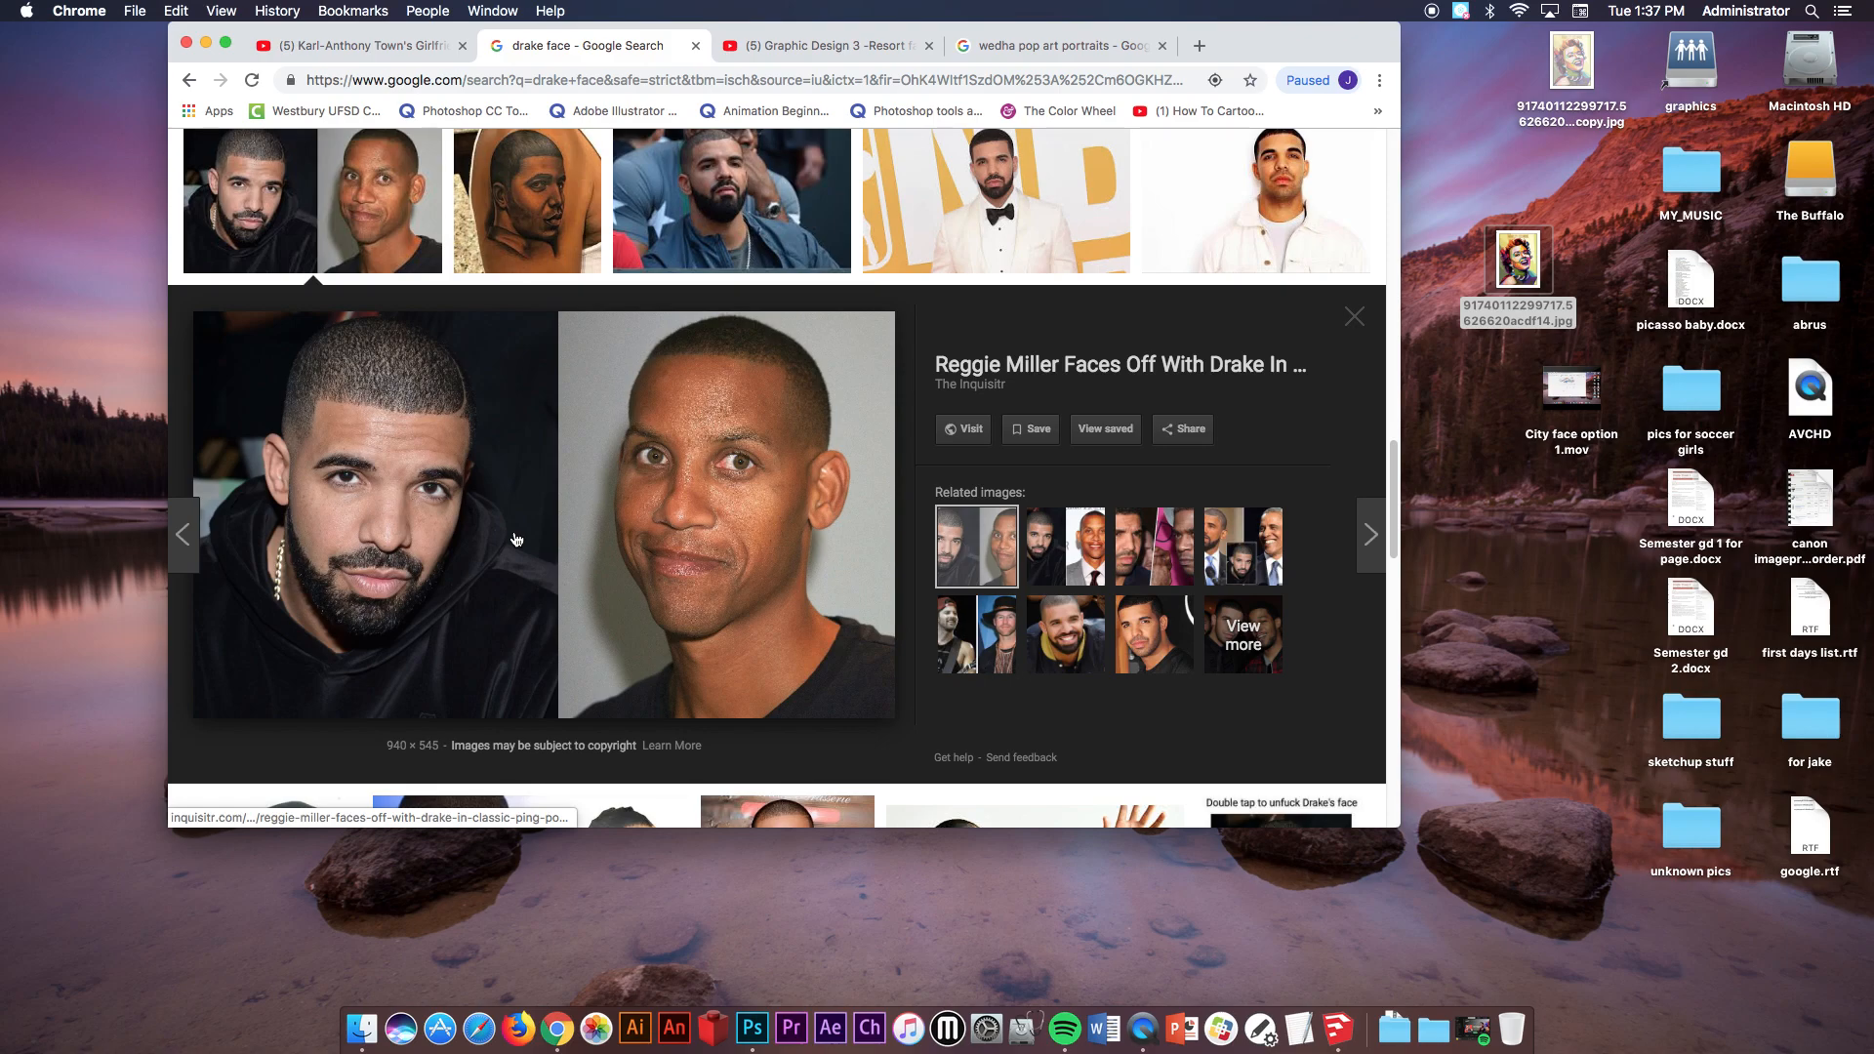
drag(388, 445, 1445, 592)
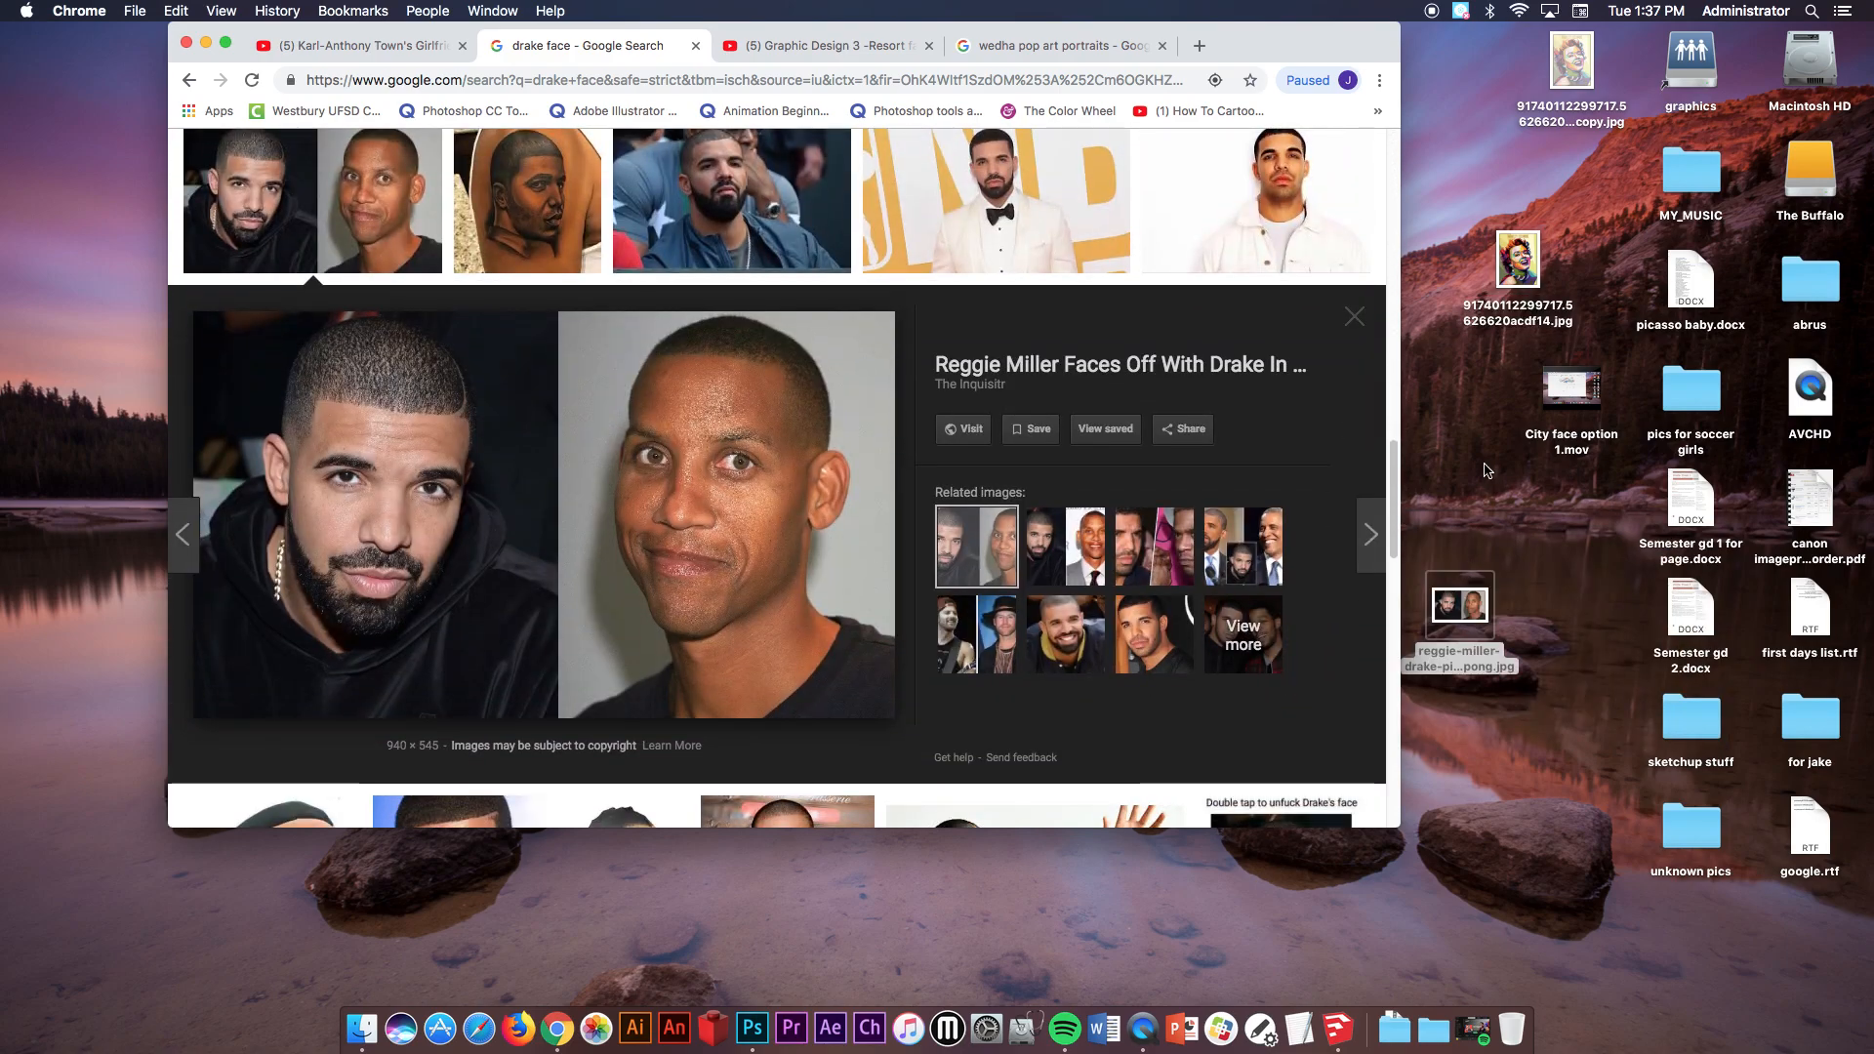
Open reggie-miller-drake-ping-pong.jpg from the desktop in Adobe Photoshop CC 2017.
right_click(1498, 529)
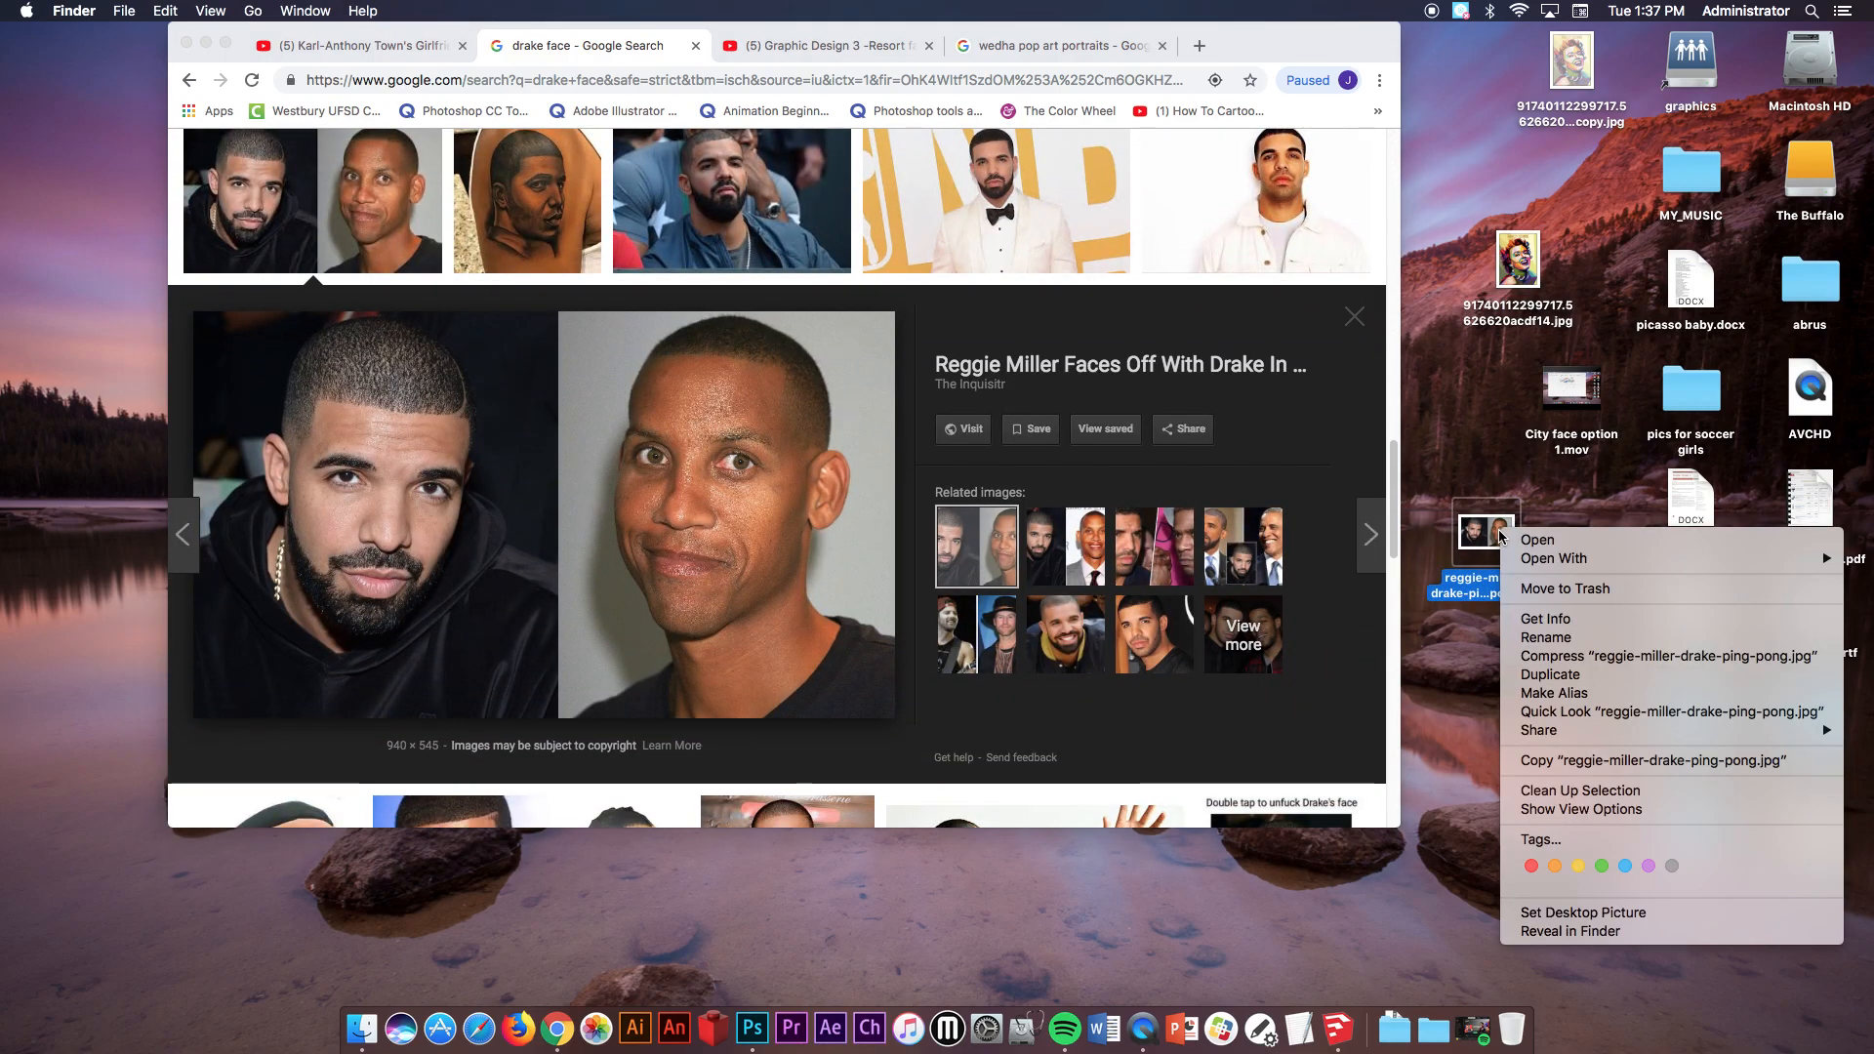
mouse_move(1562, 559)
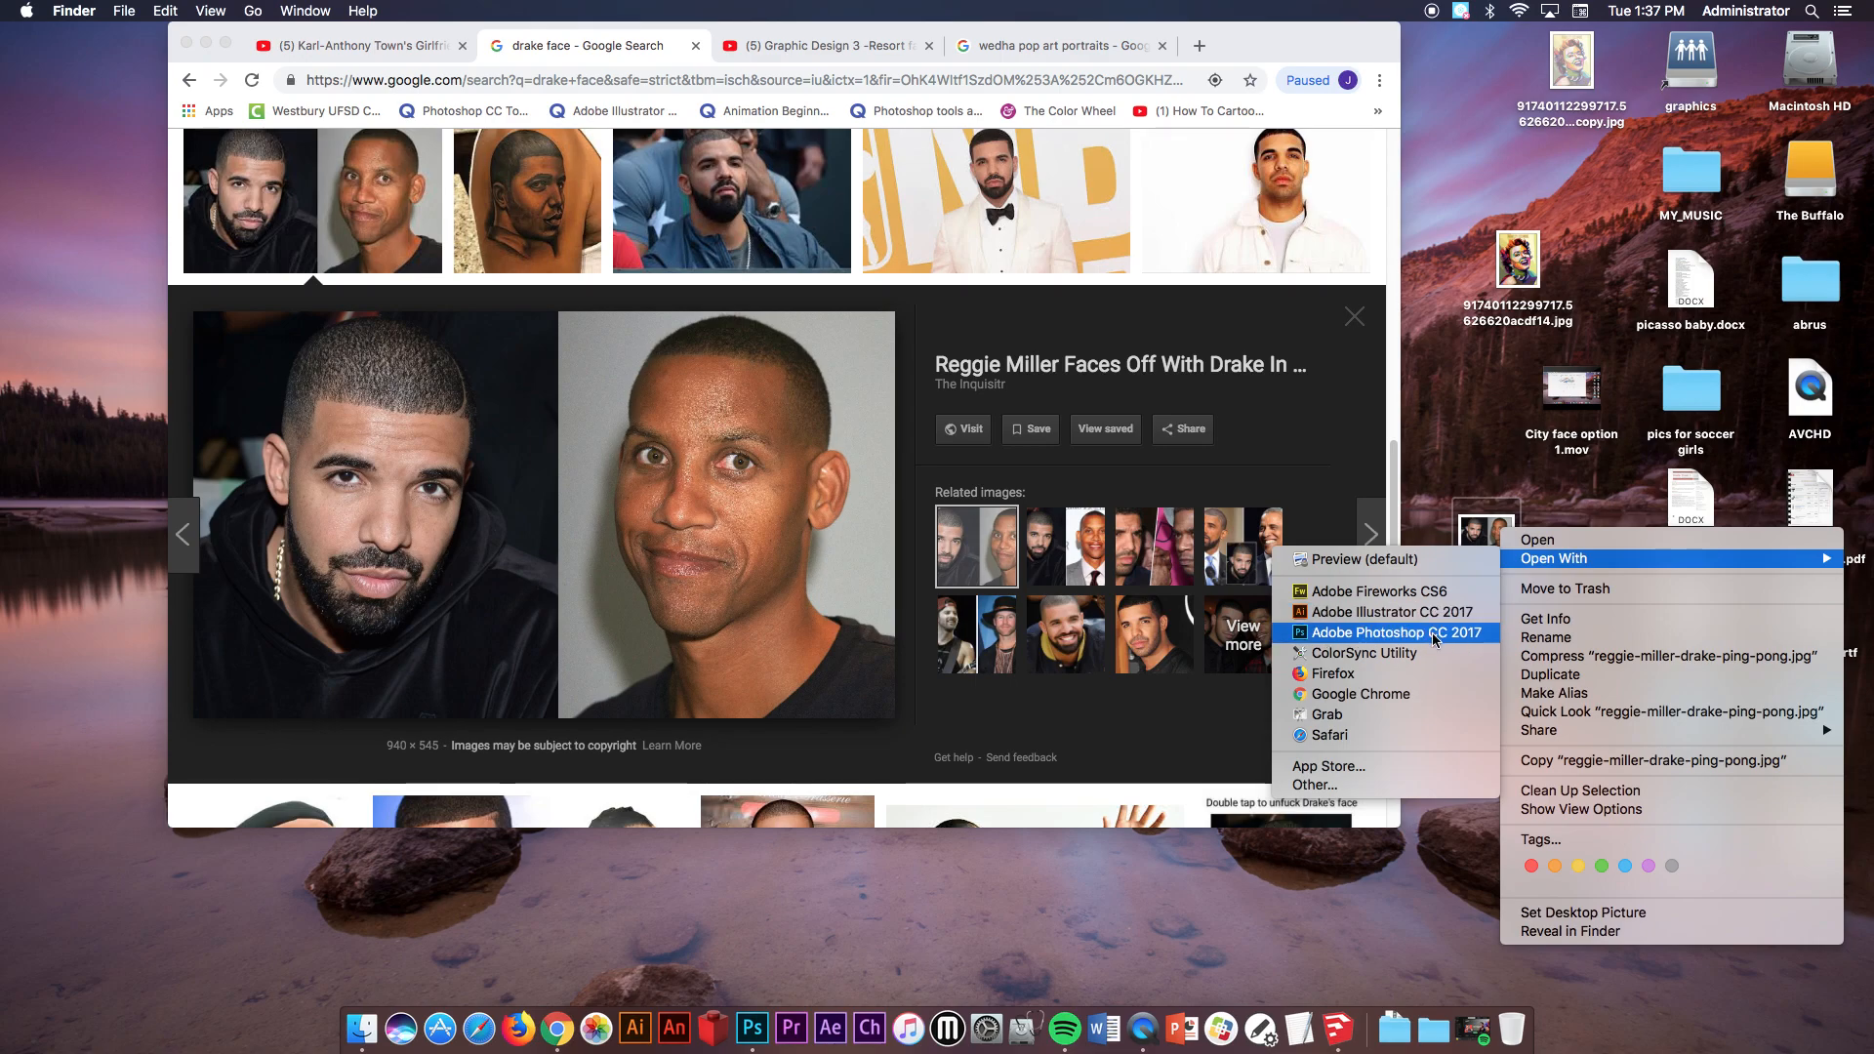
click(1432, 633)
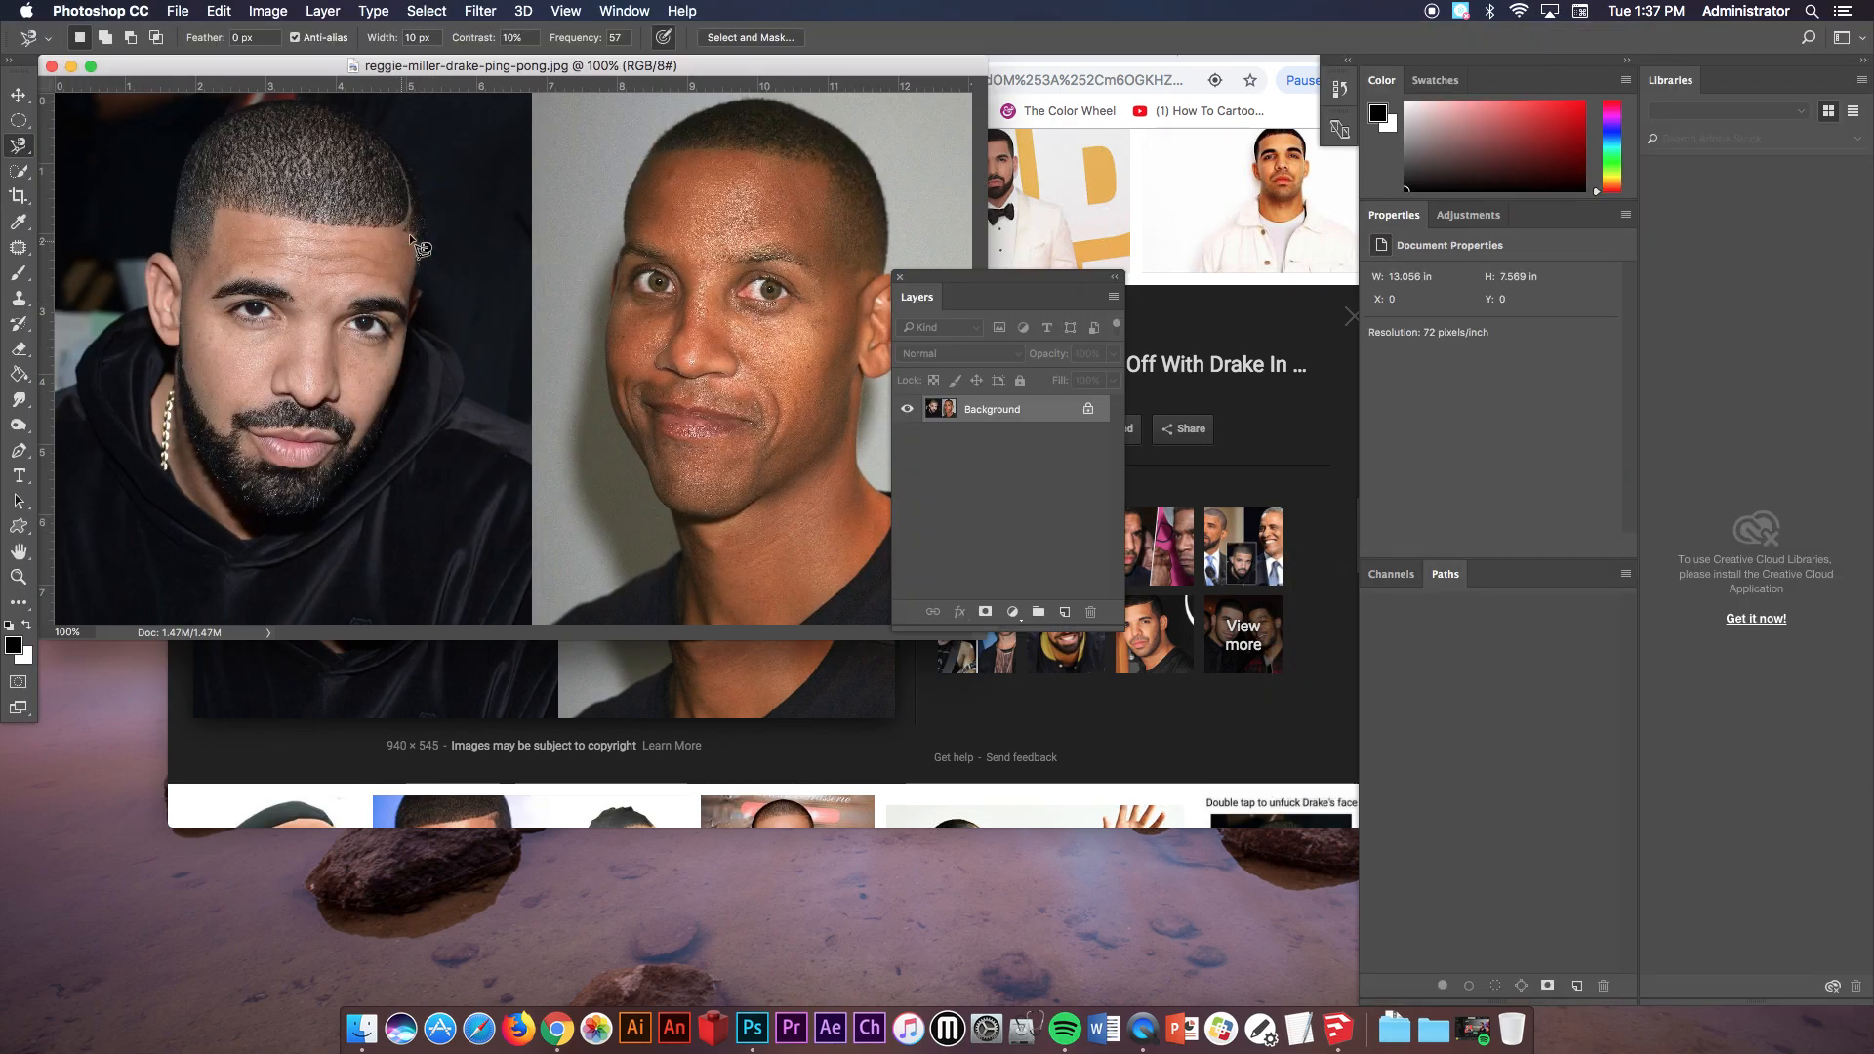
Crop away Reggie Miller's side of the photo, leaving only Drake's portrait about 6.67 in wide.
drag(935, 283, 1111, 179)
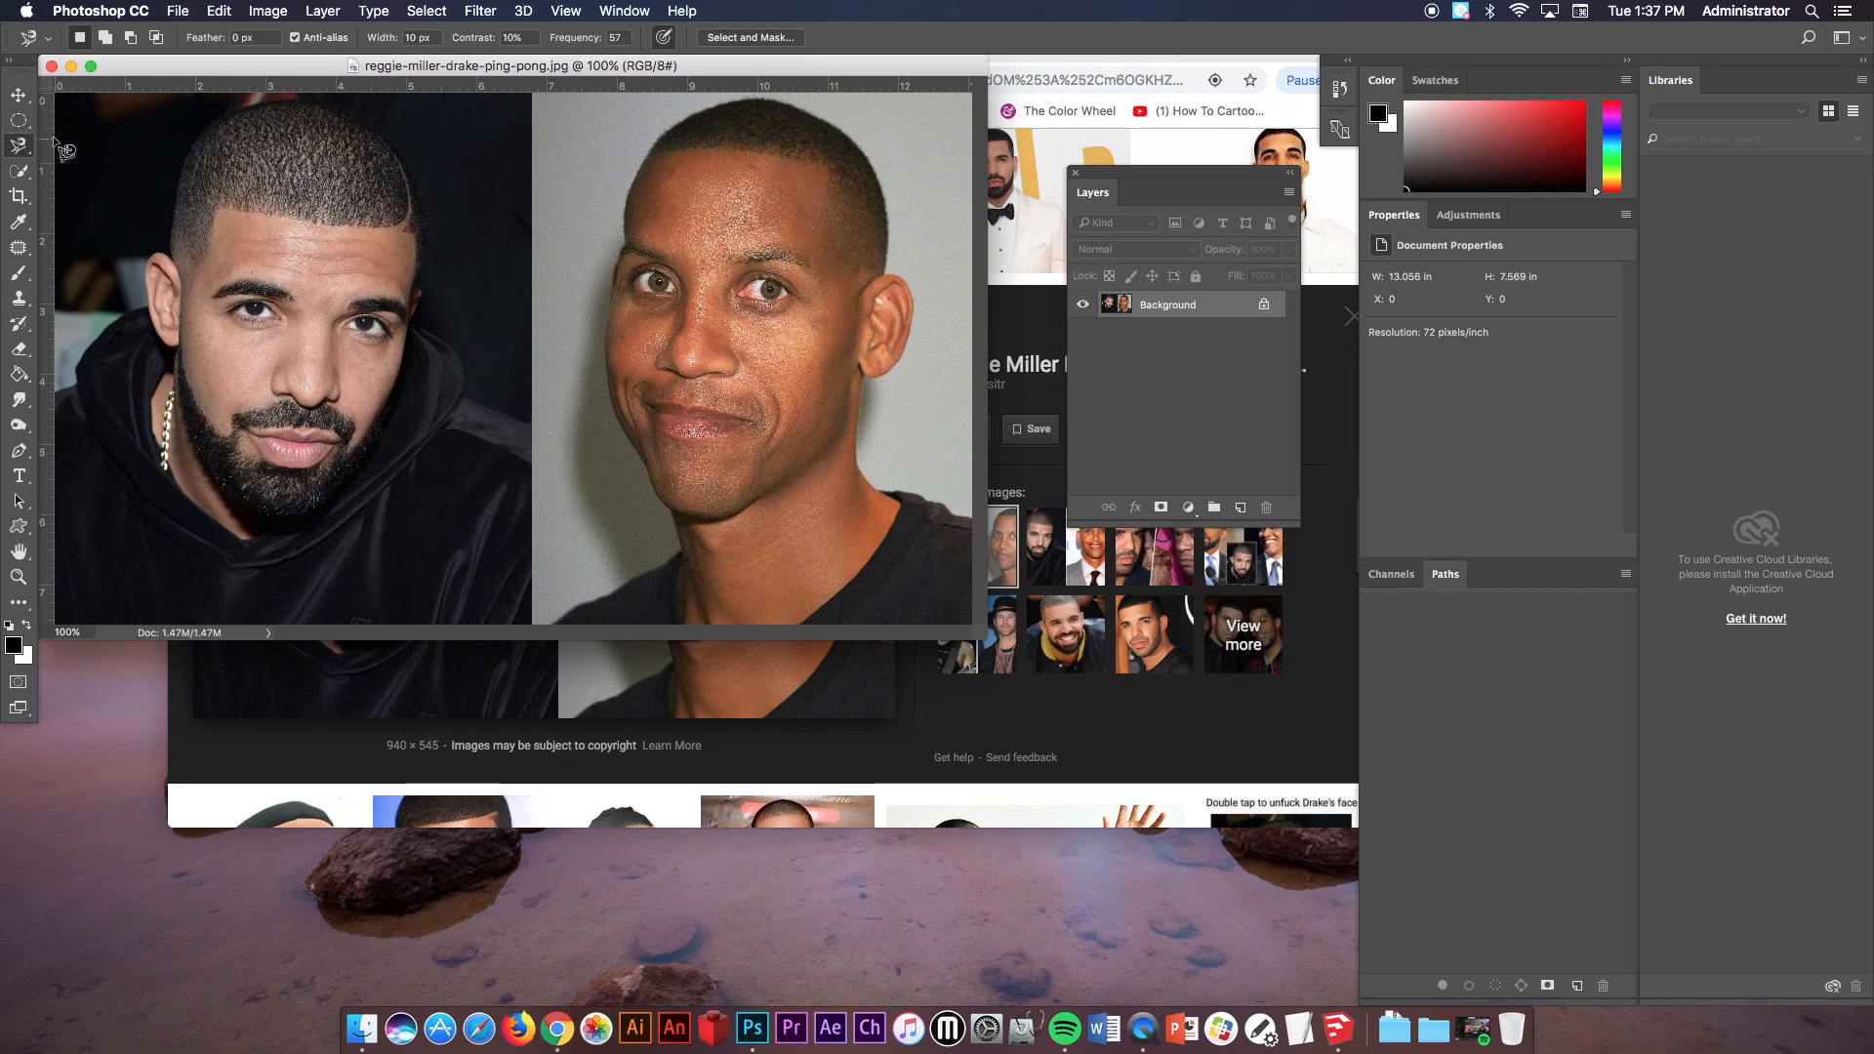
click(19, 198)
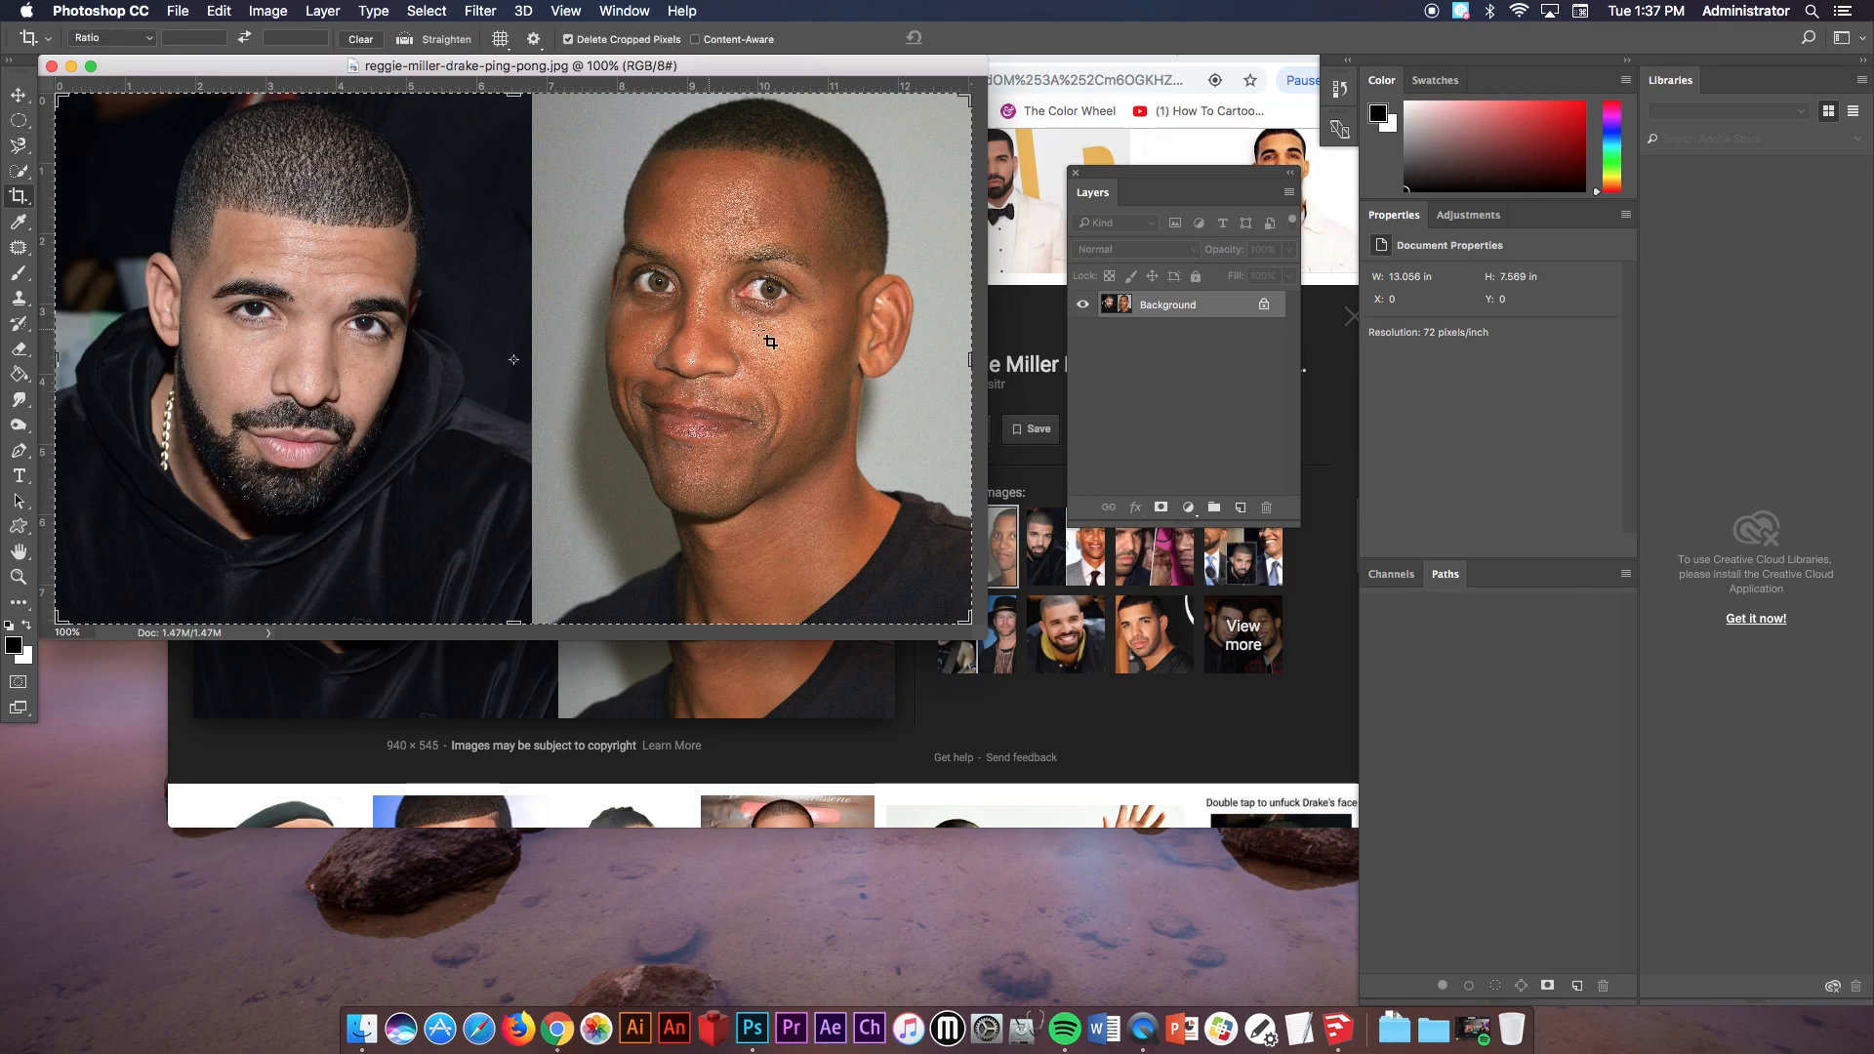
drag(970, 353, 747, 371)
key(Return)
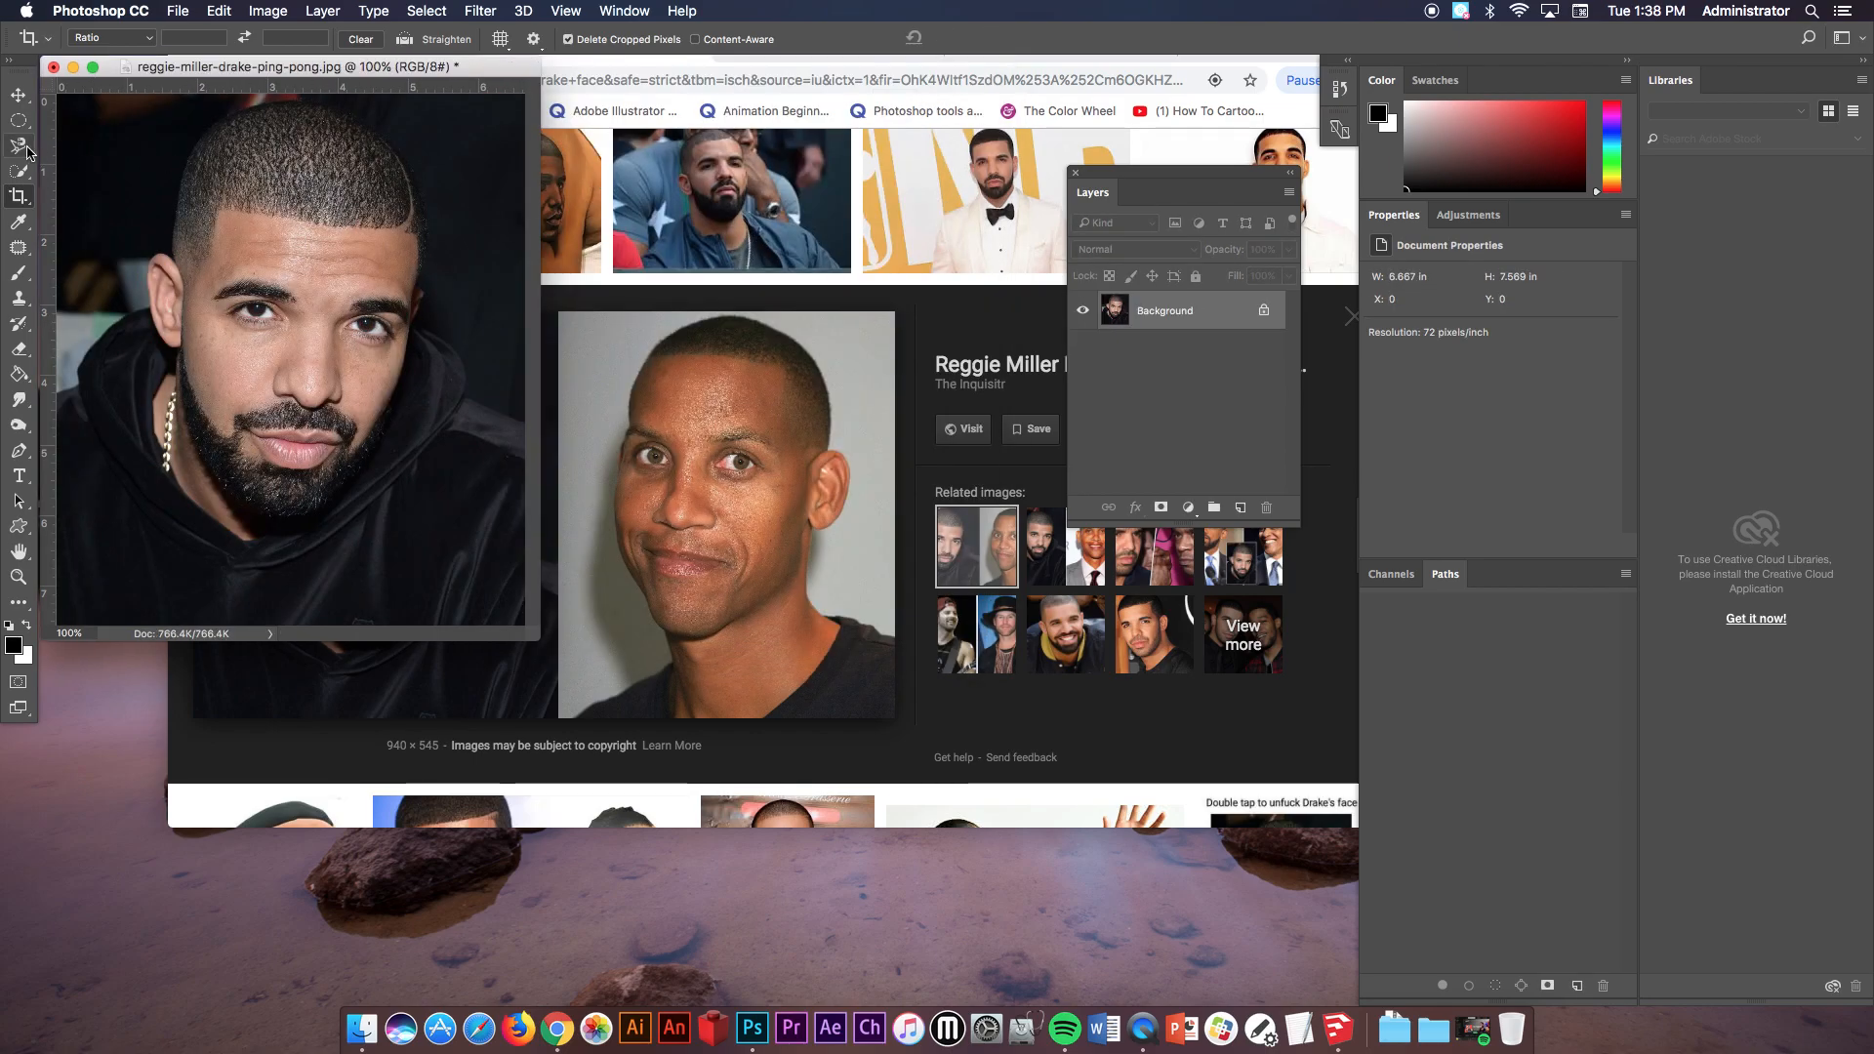
Trace a closed Magnetic Lasso selection around Drake's head, including the hair, ears and beard.
click(30, 151)
click(97, 180)
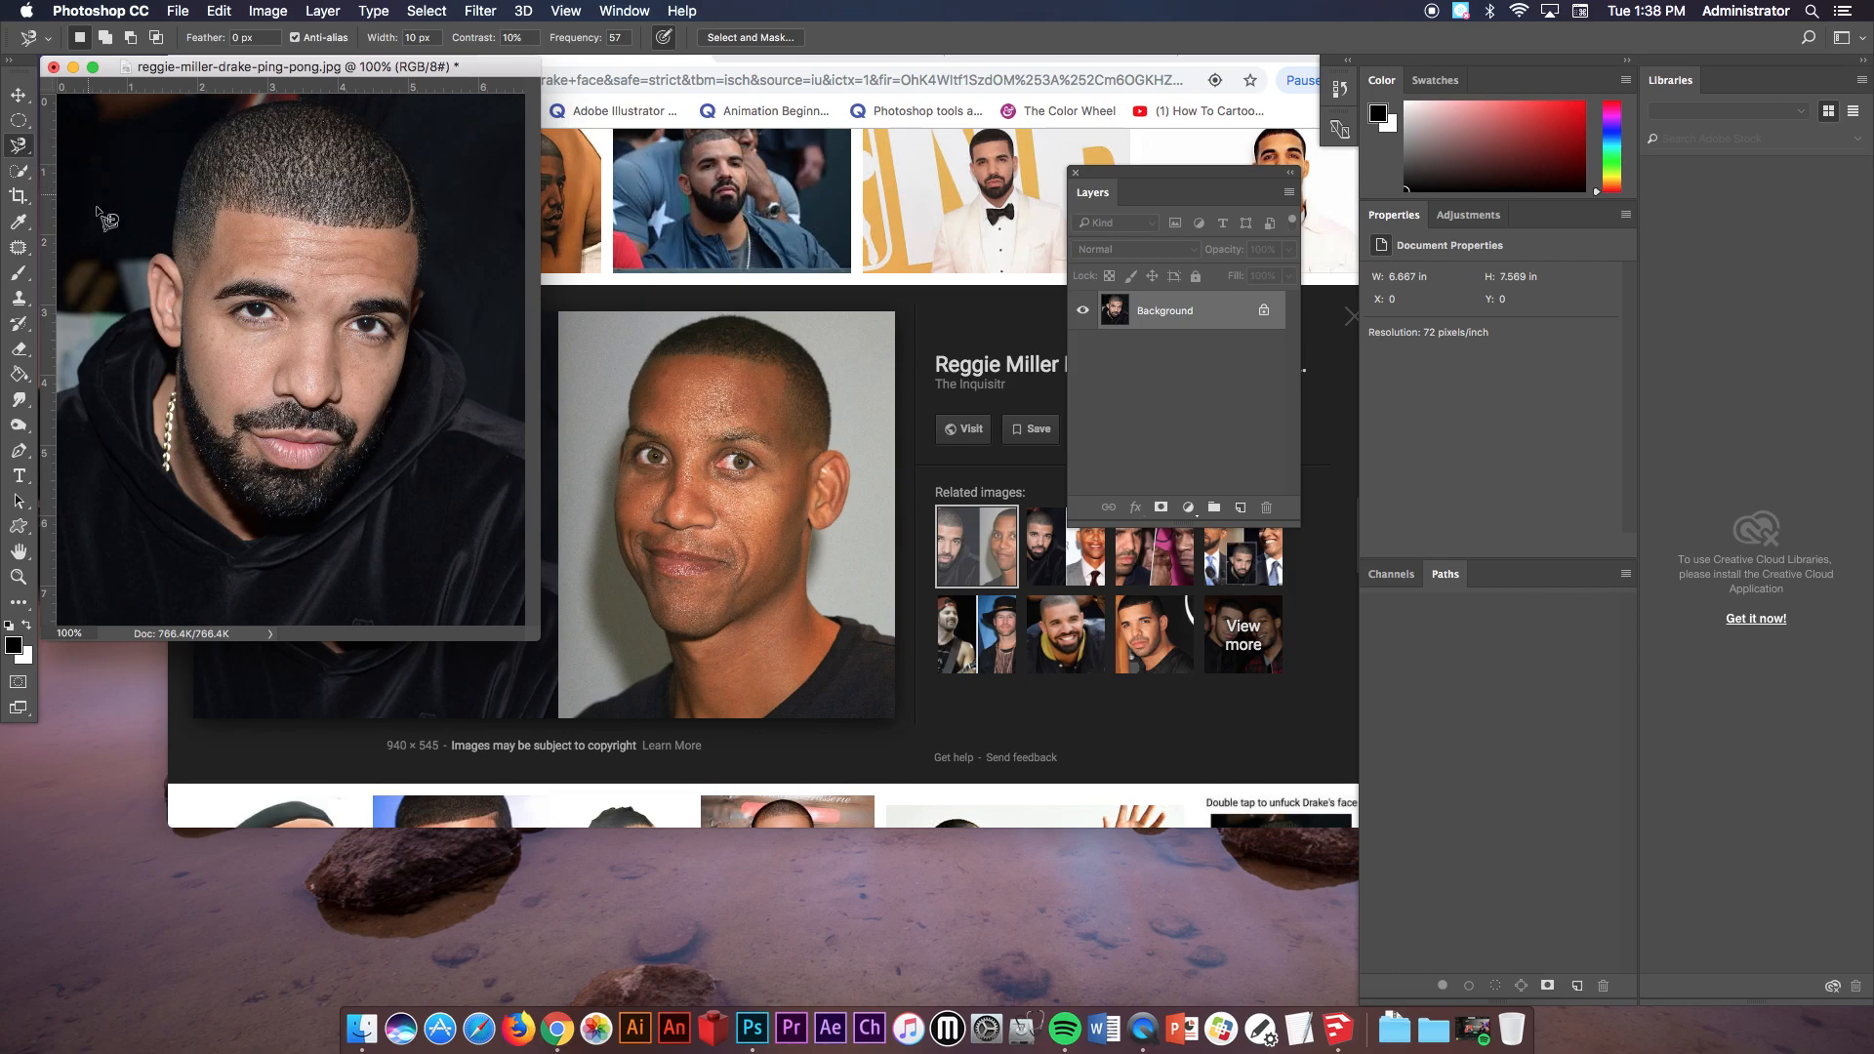
click(274, 532)
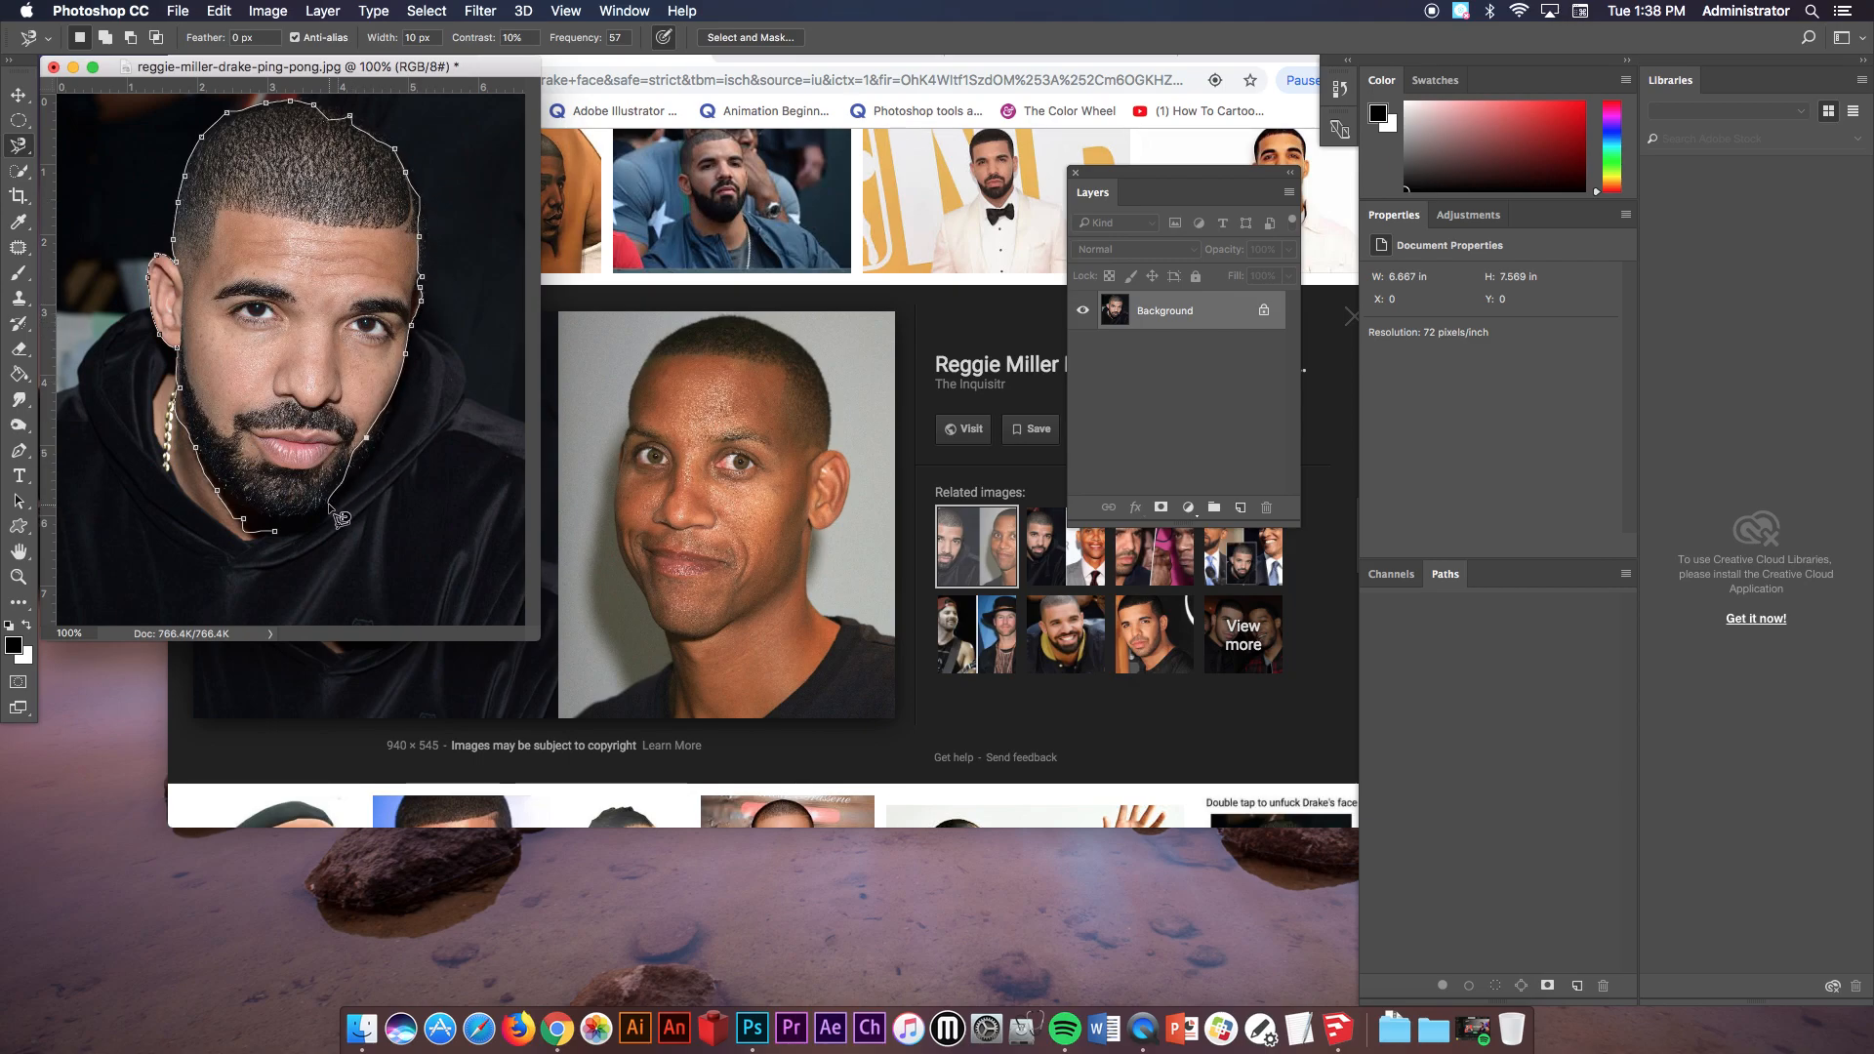
click(276, 526)
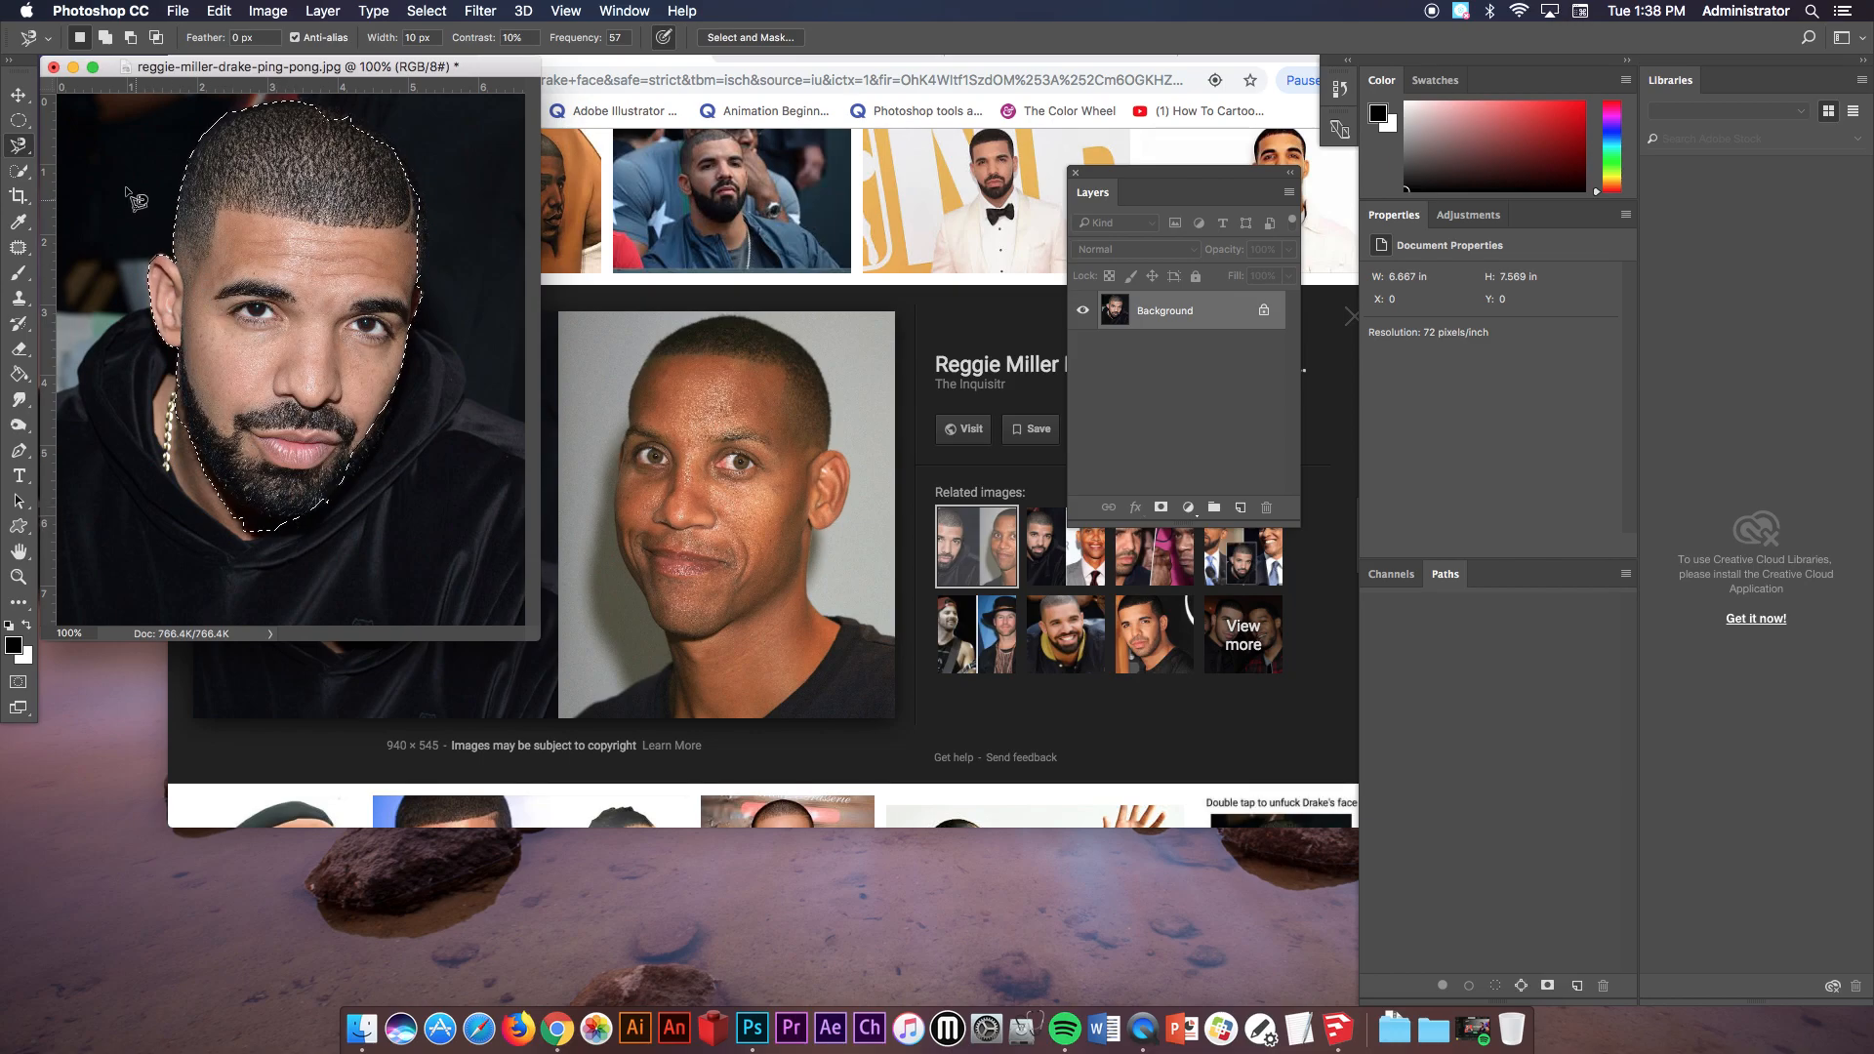
Refine the head selection with the Lasso tool along the cheek, jaw and hairline.
right_click(18, 144)
click(62, 146)
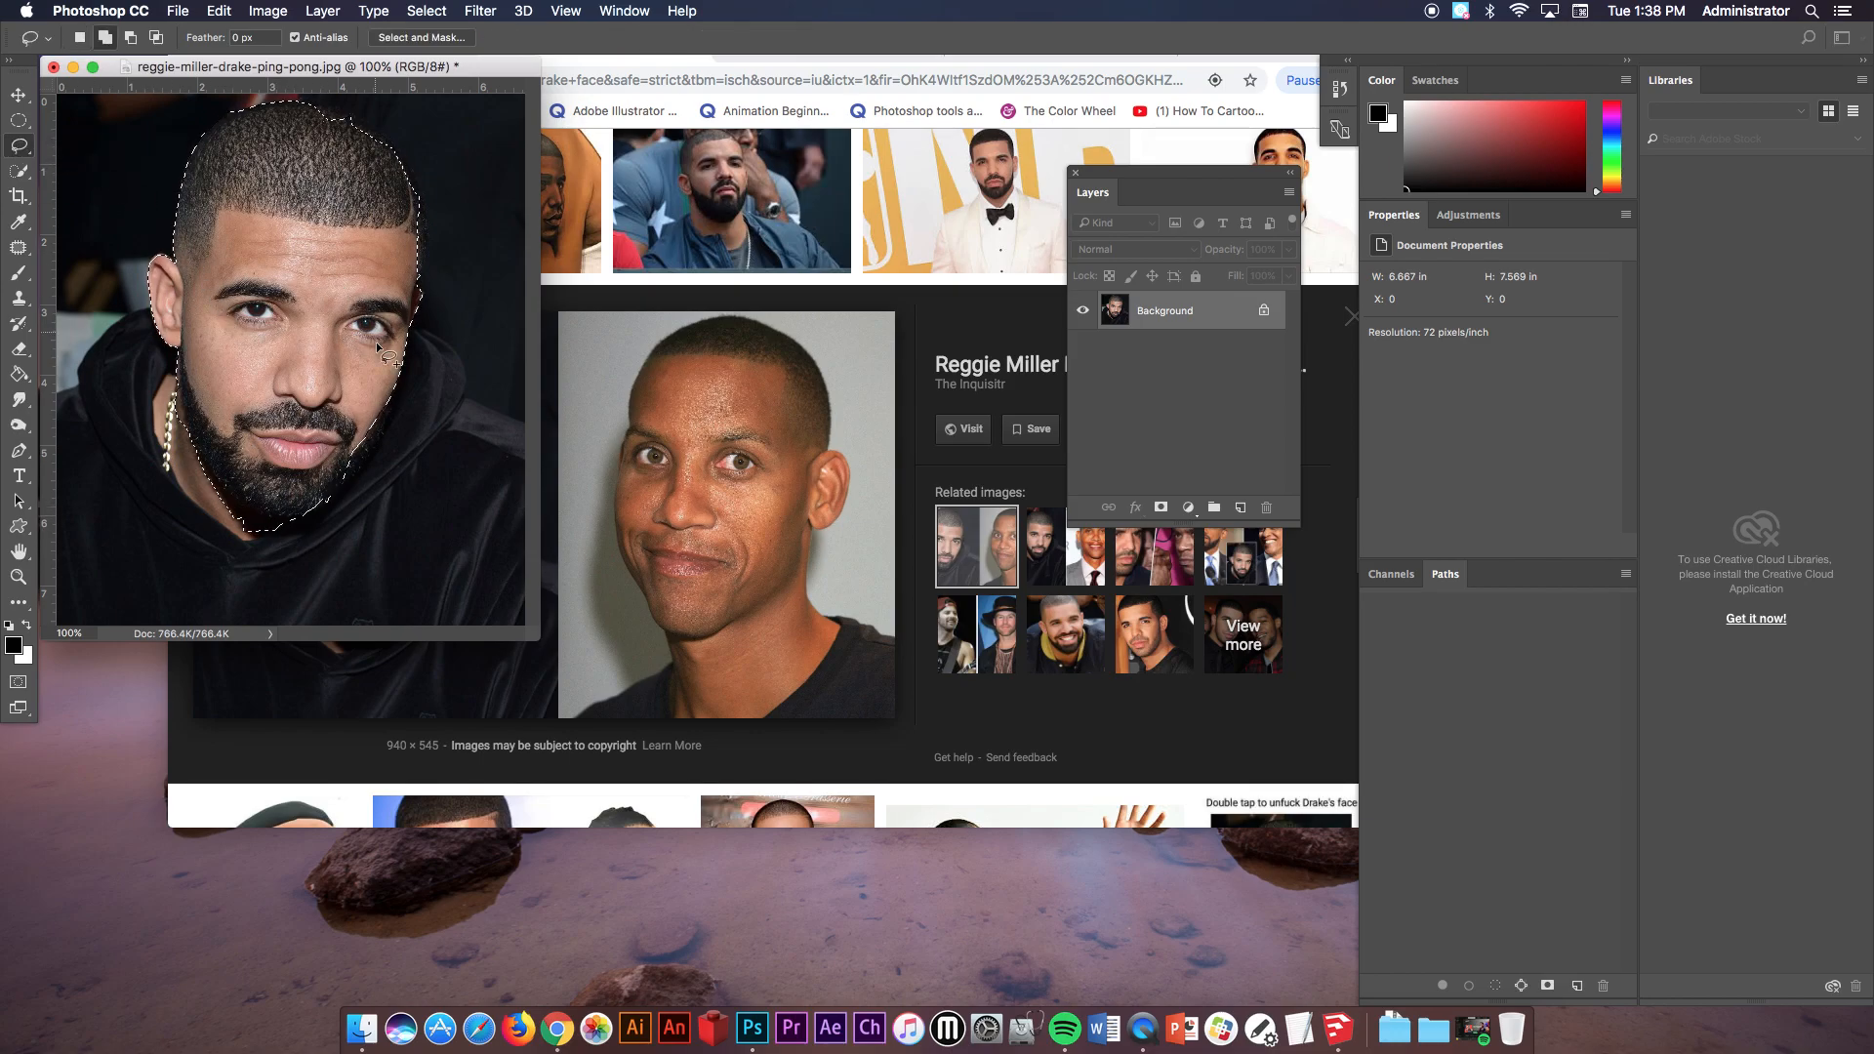
mouse_move(403, 361)
mouse_down()
mouse_move(370, 480)
mouse_move(311, 508)
mouse_up()
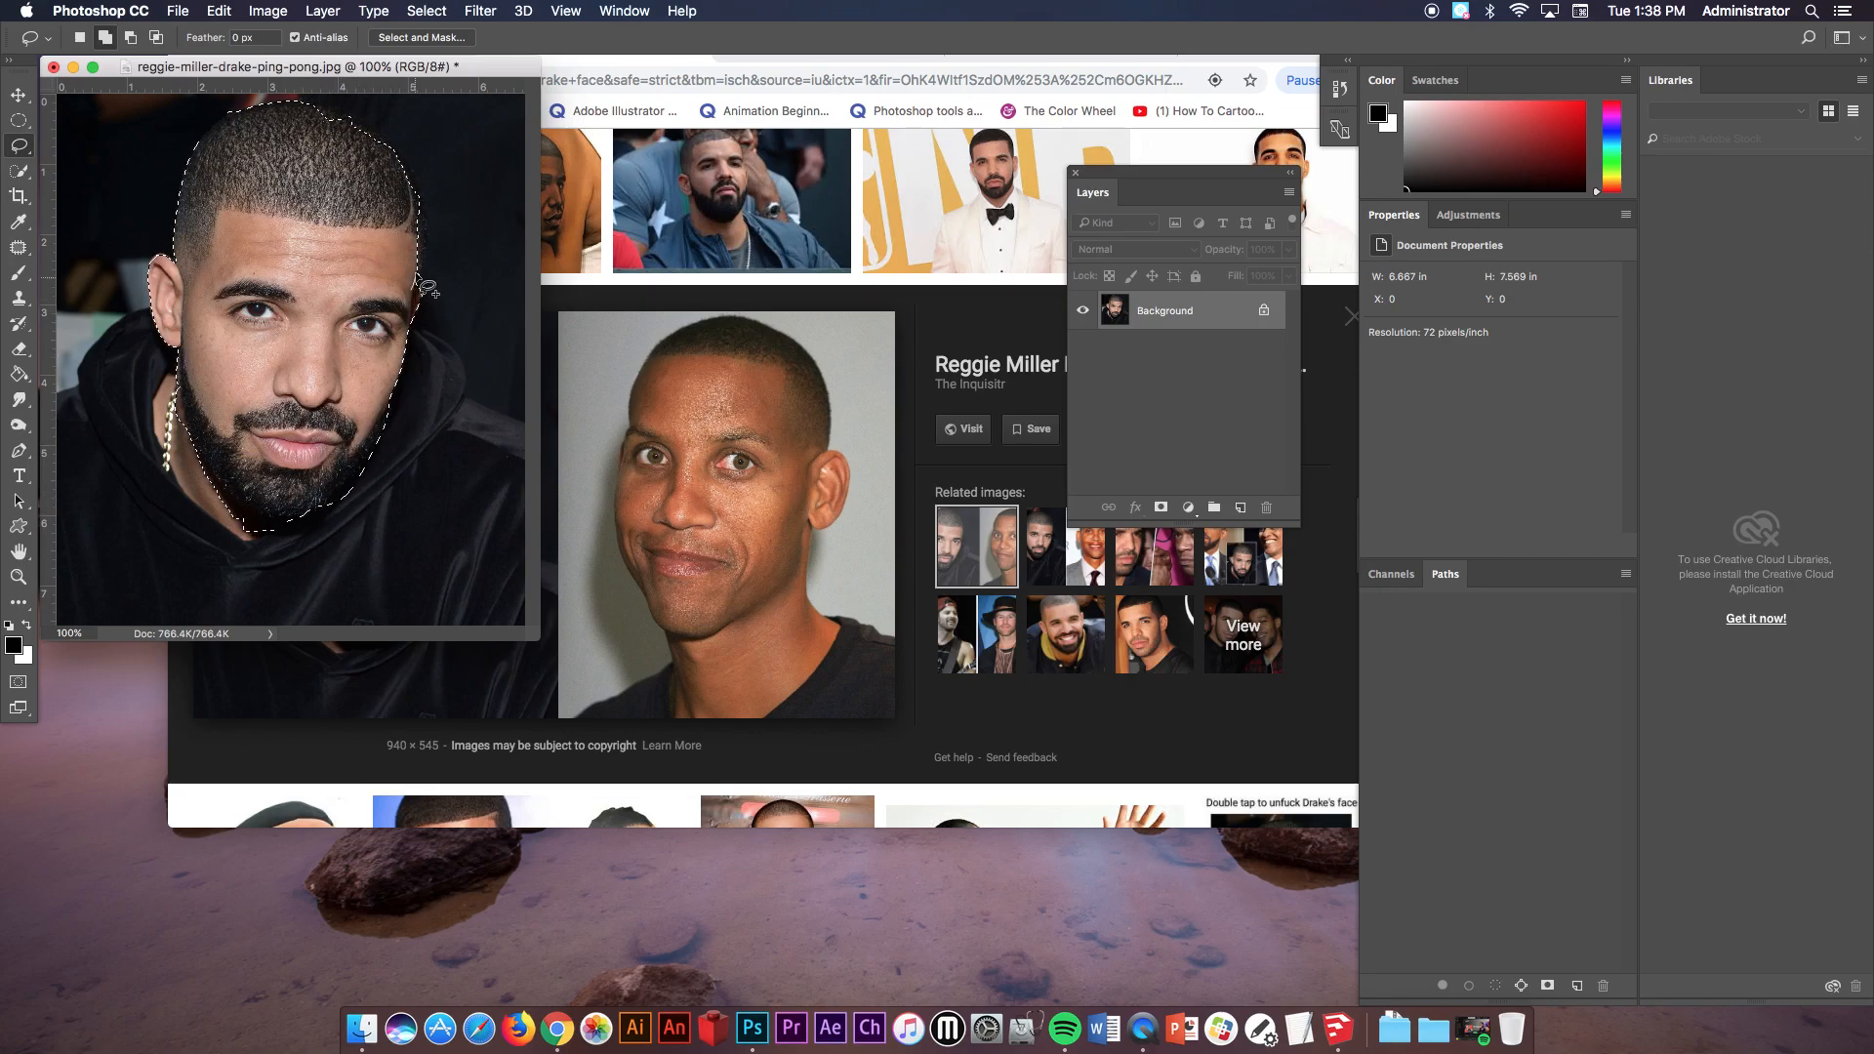
mouse_move(424, 256)
mouse_down()
mouse_move(410, 173)
mouse_move(357, 112)
mouse_move(236, 114)
mouse_up()
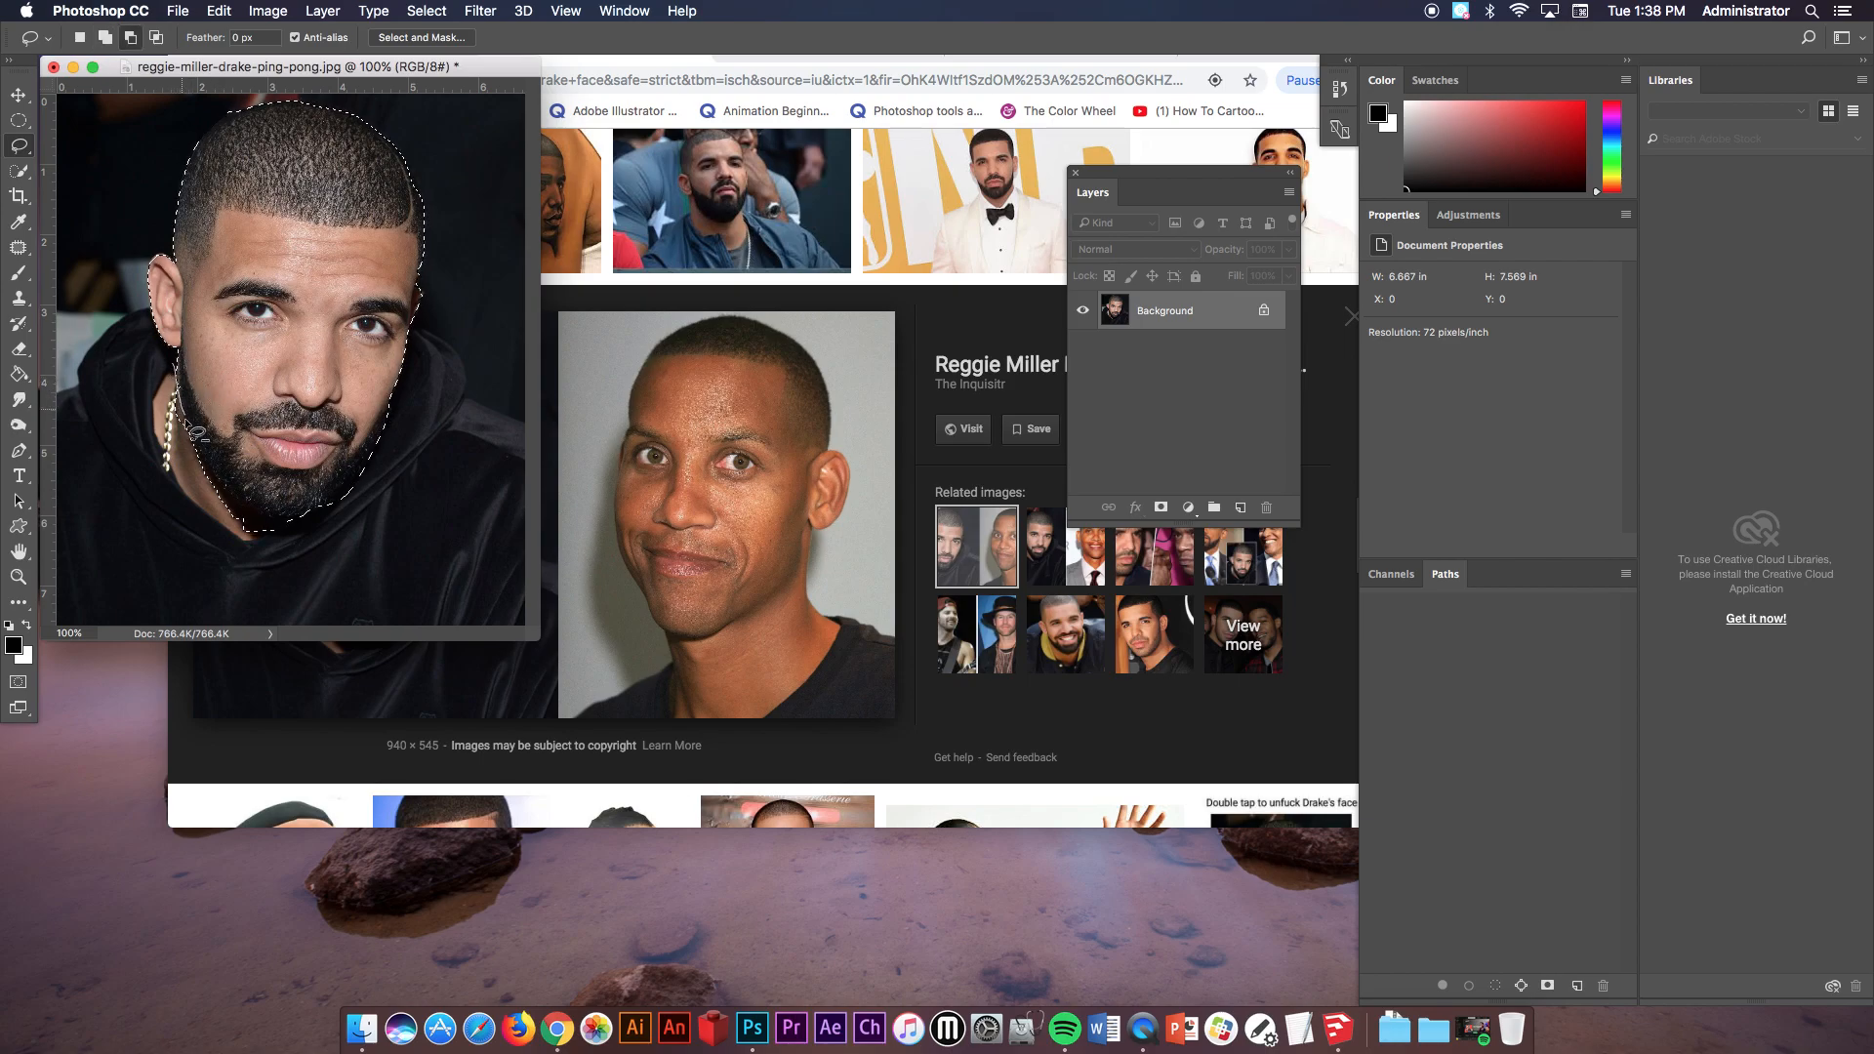
Cut the selected head onto its own layer and hide the Background layer.
right_click(313, 240)
click(420, 383)
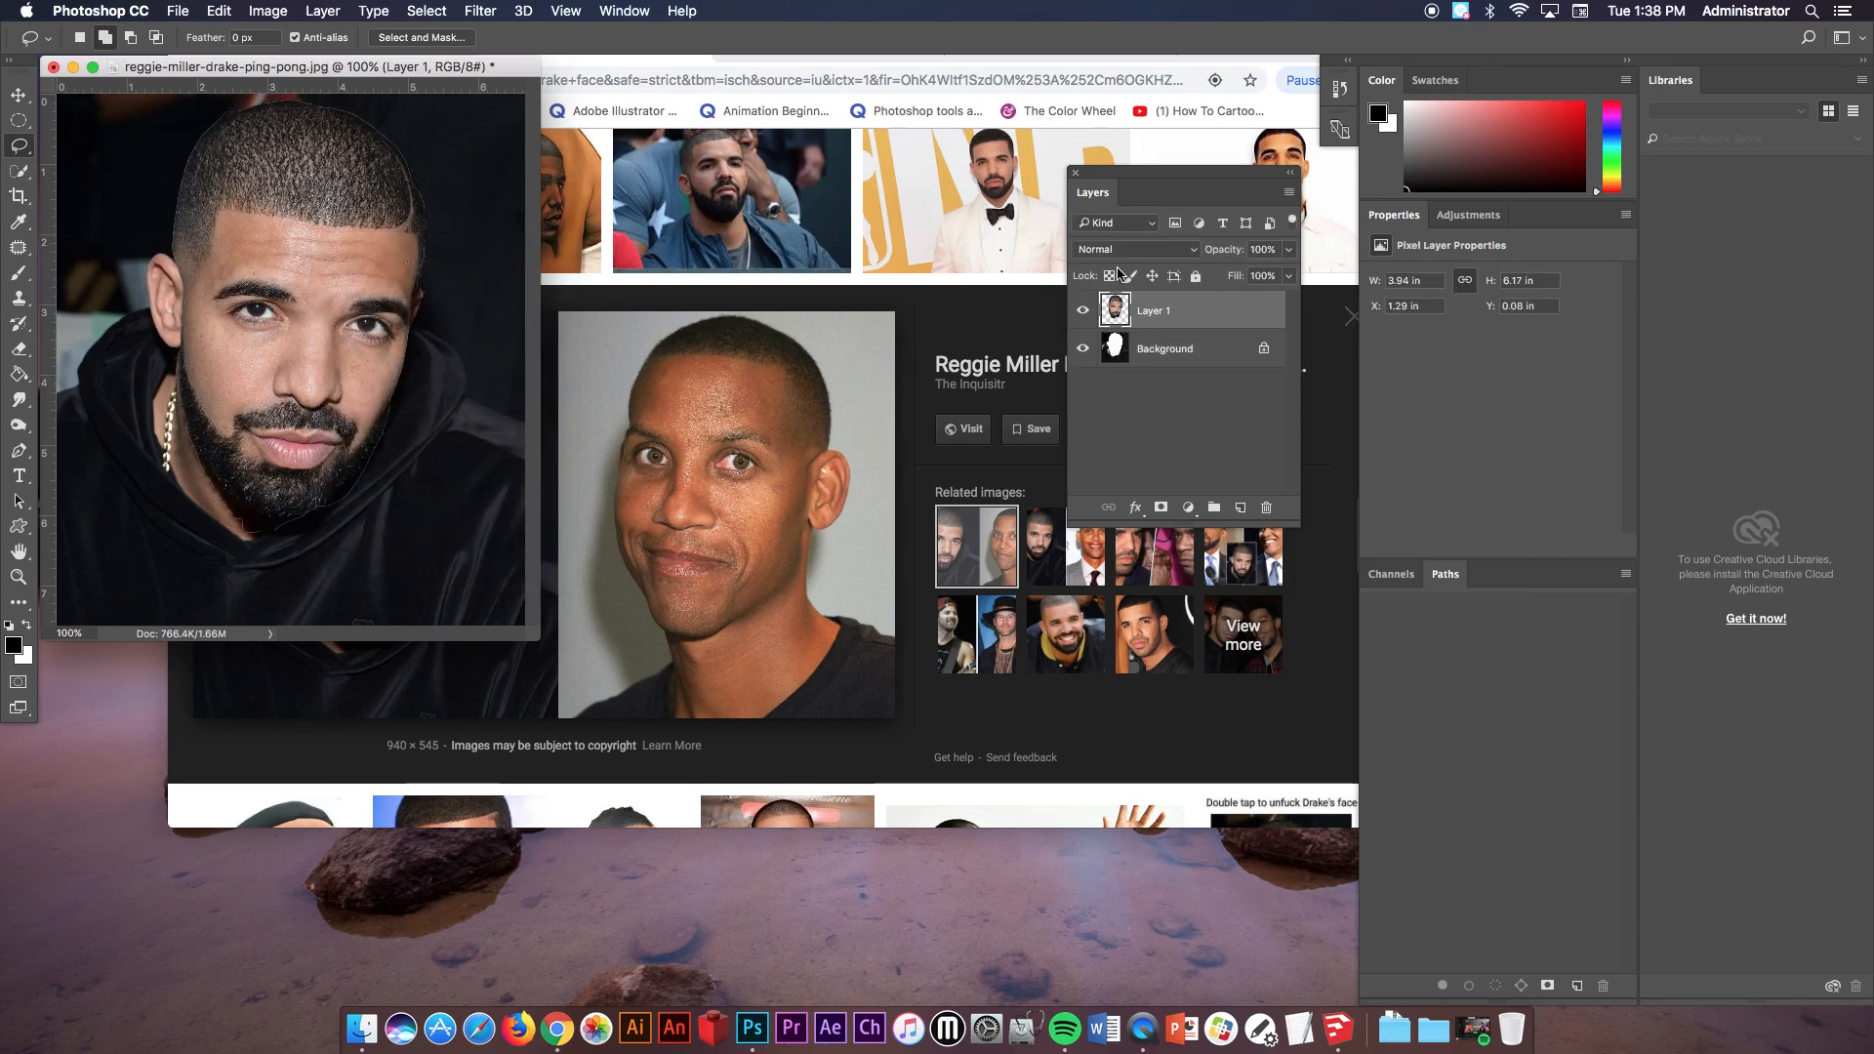
drag(1137, 174, 657, 154)
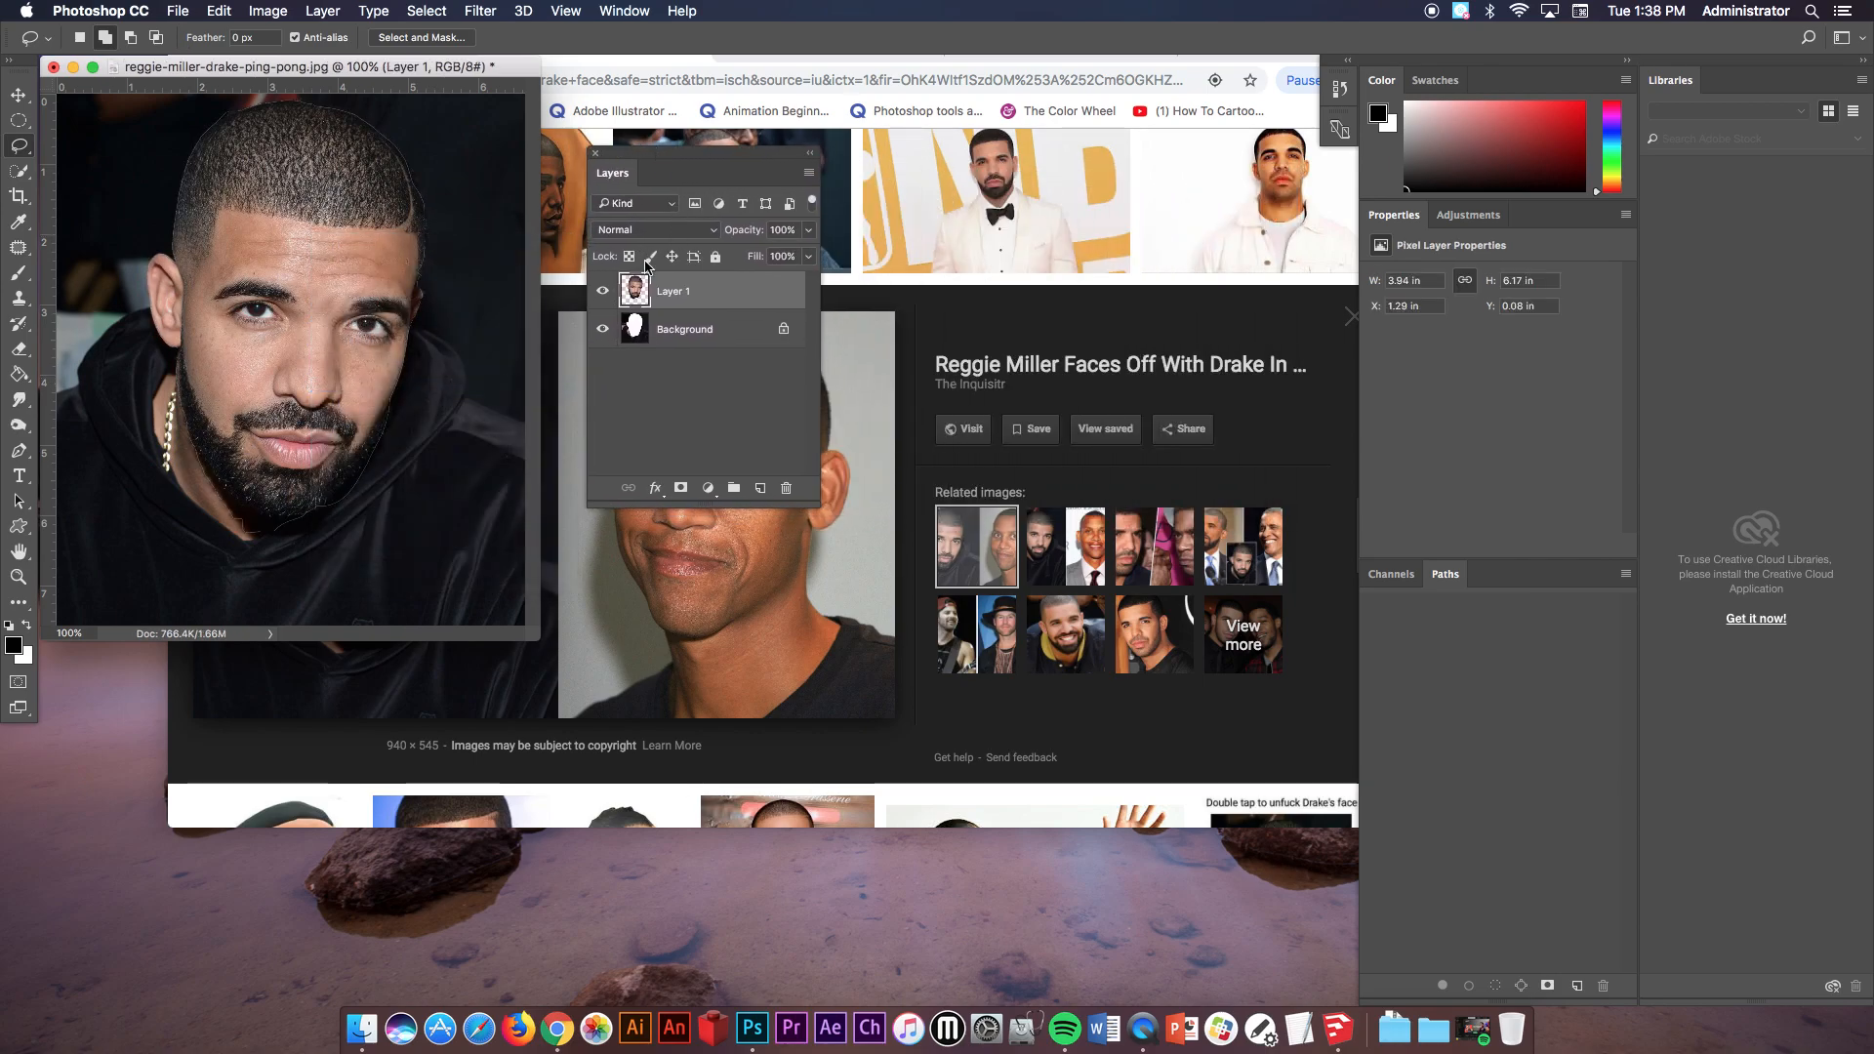
click(603, 331)
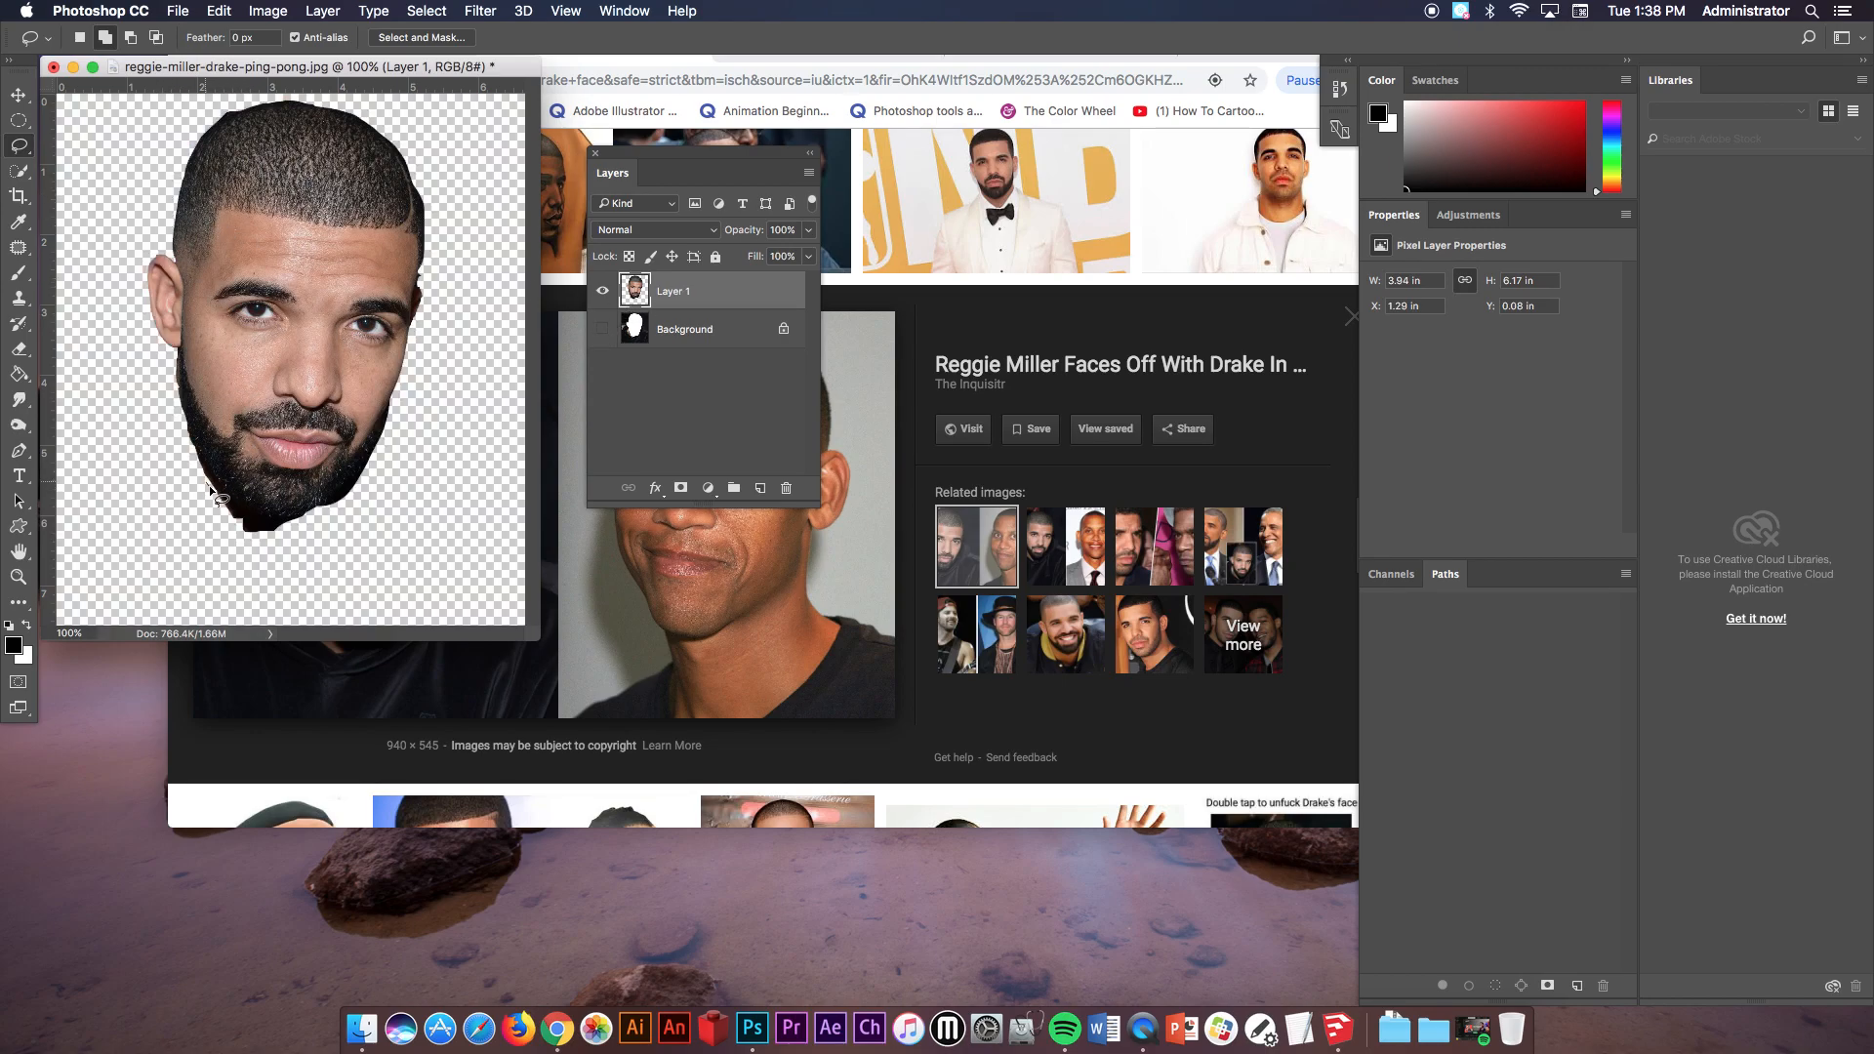
Lasso the leftover dark area beneath the beard, delete it from the head layer and clear the selection.
drag(245, 519, 298, 518)
drag(197, 555, 149, 515)
key(BackSpace)
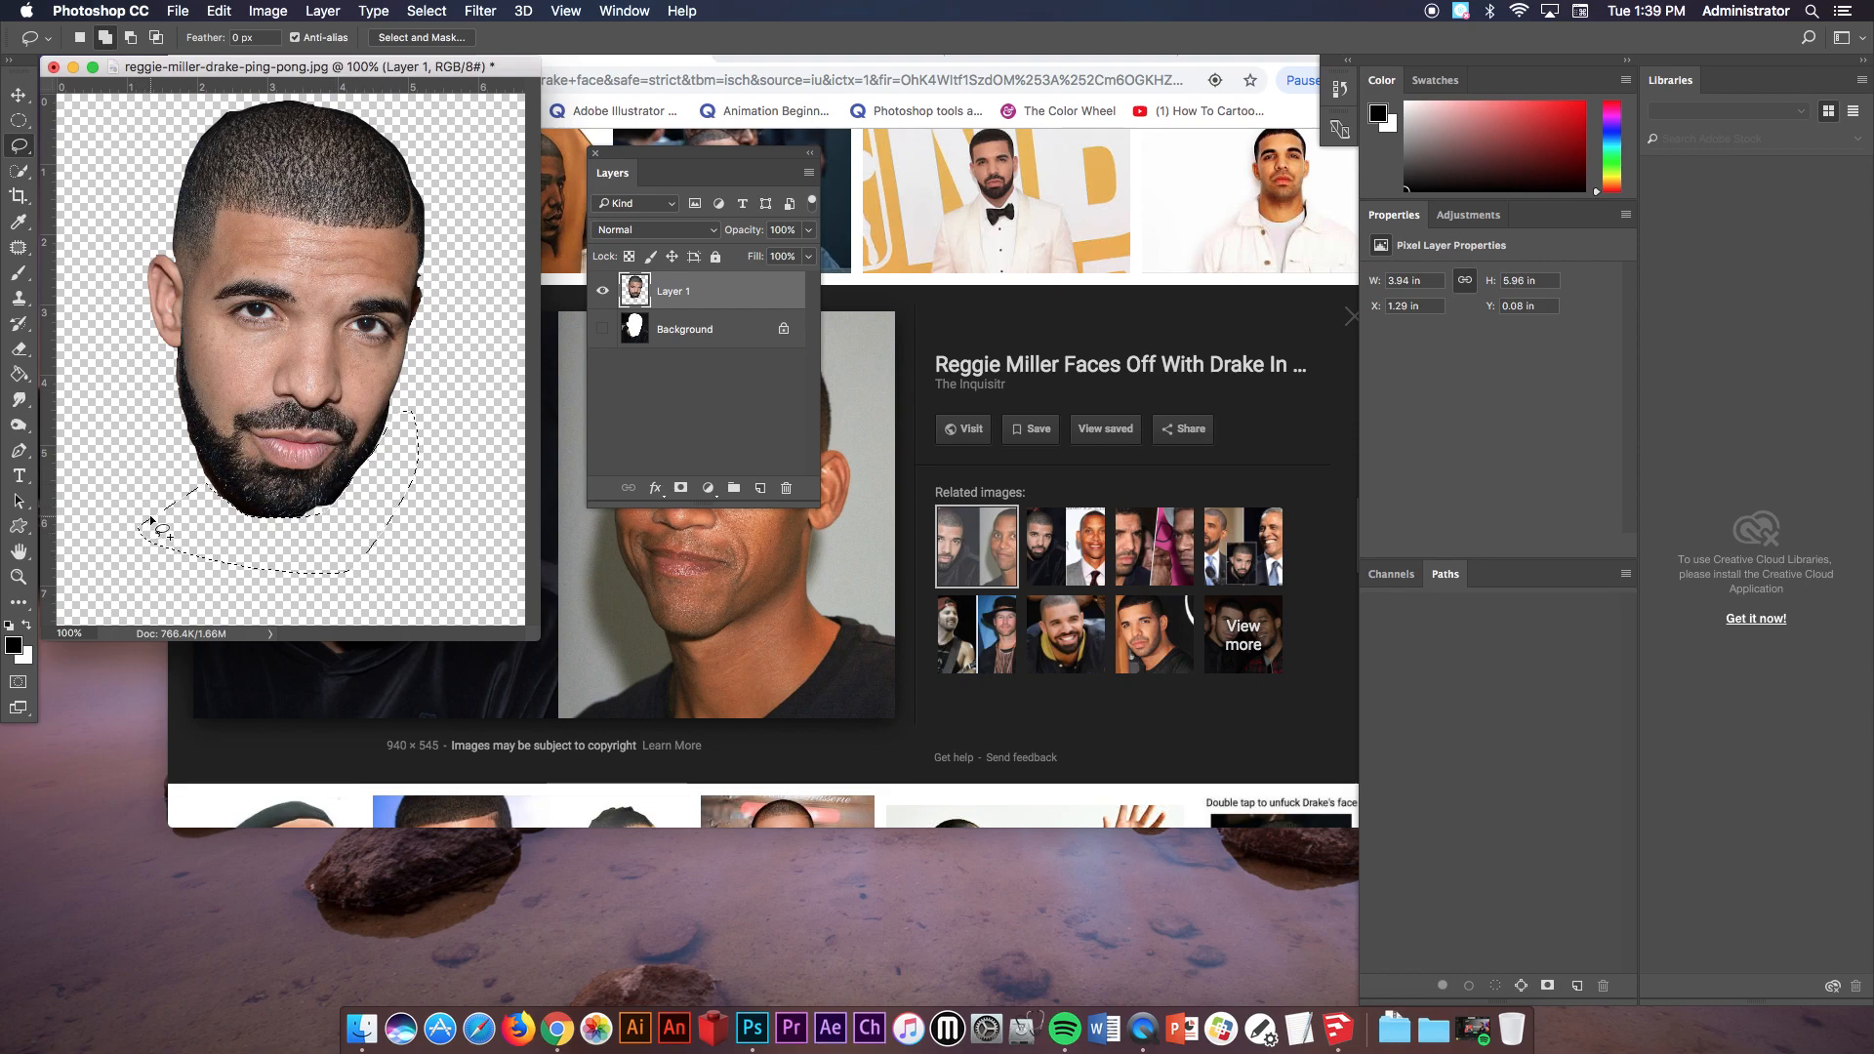
key(super+d)
key(super+d)
Apply a Gaussian Blur with a 2.5-pixel radius to the cut-out head layer.
click(479, 10)
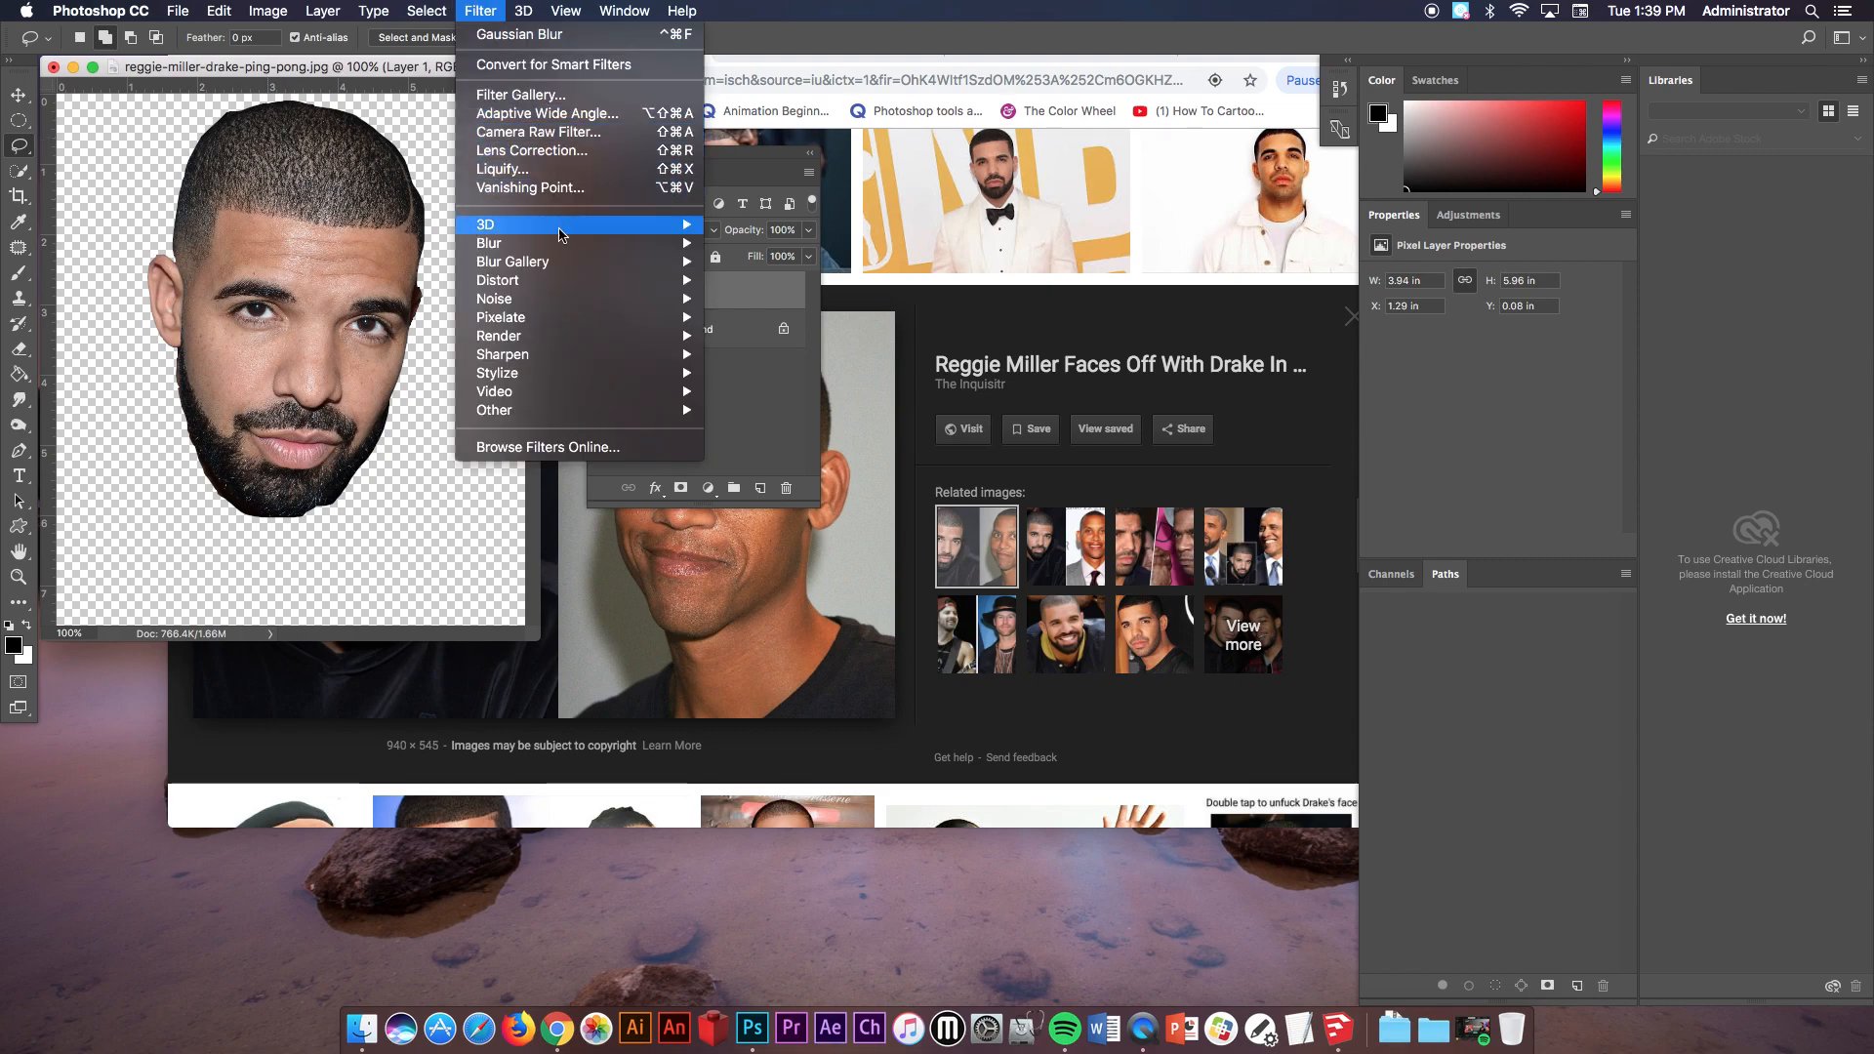
mouse_move(560, 240)
click(771, 317)
drag(403, 94, 727, 122)
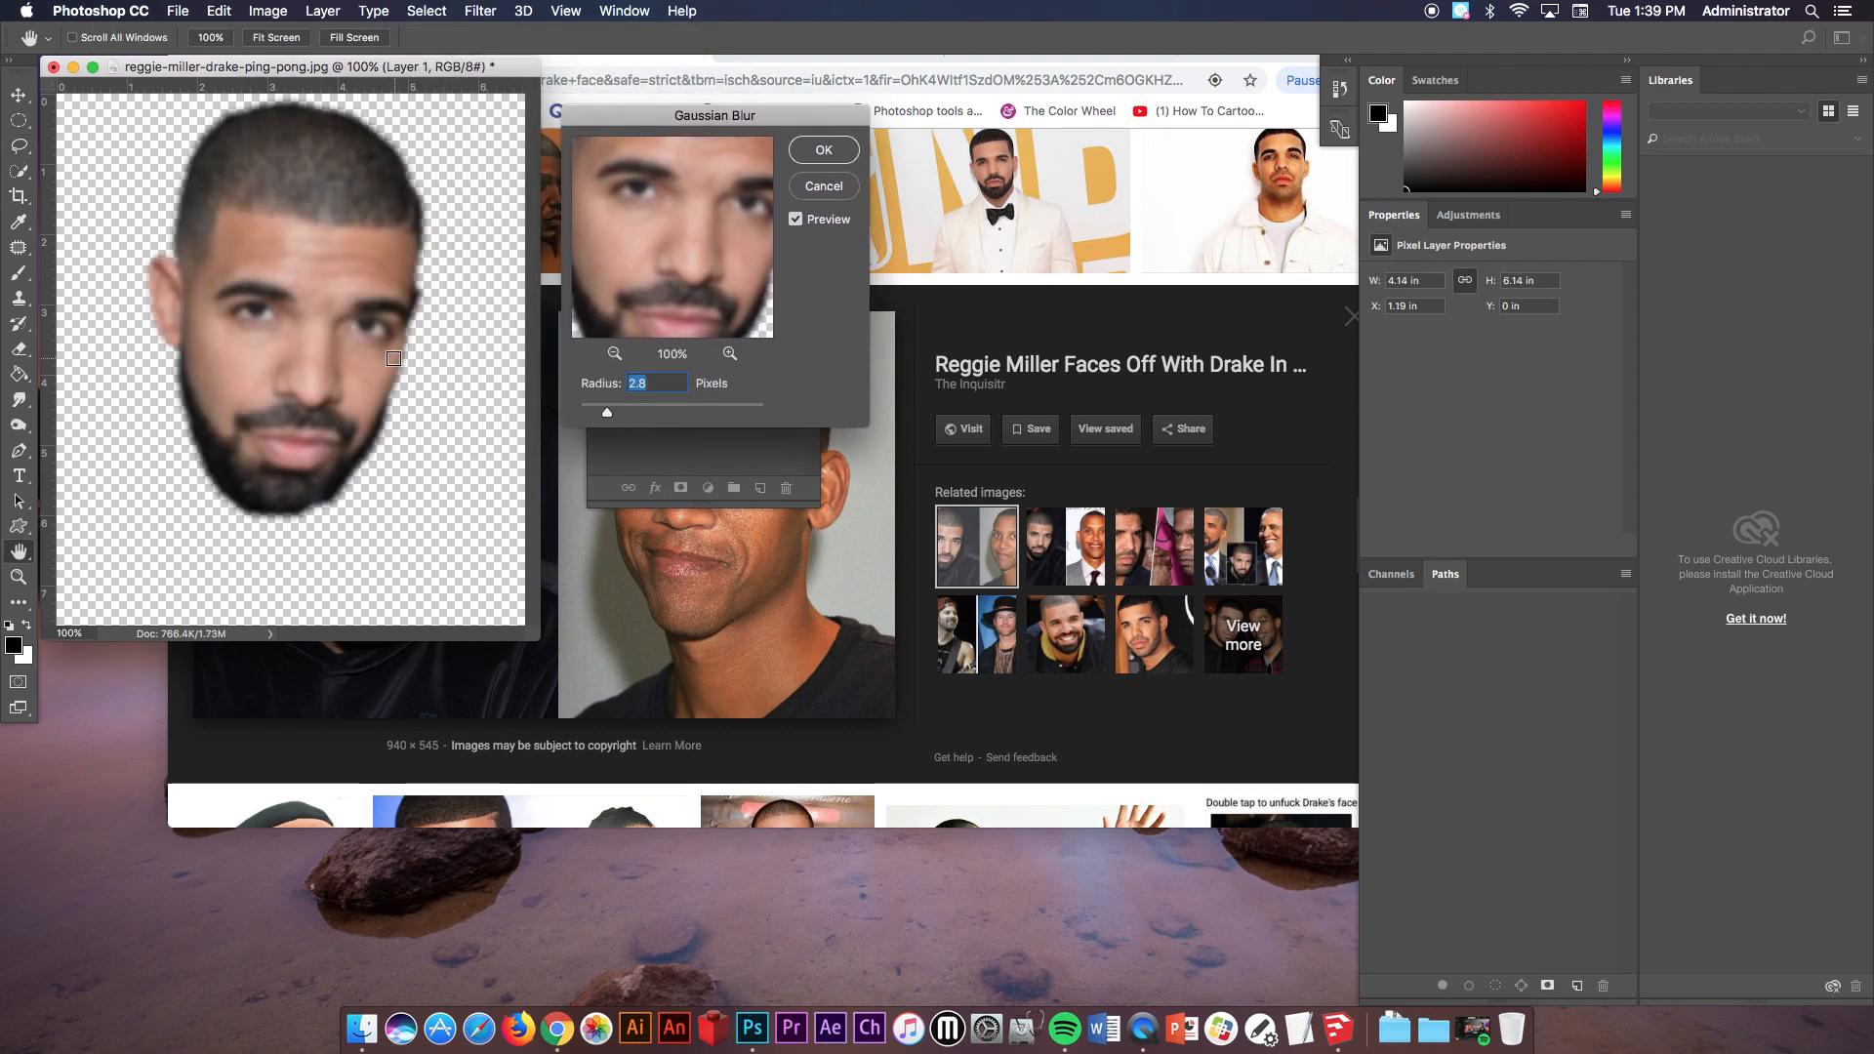
drag(607, 418, 599, 418)
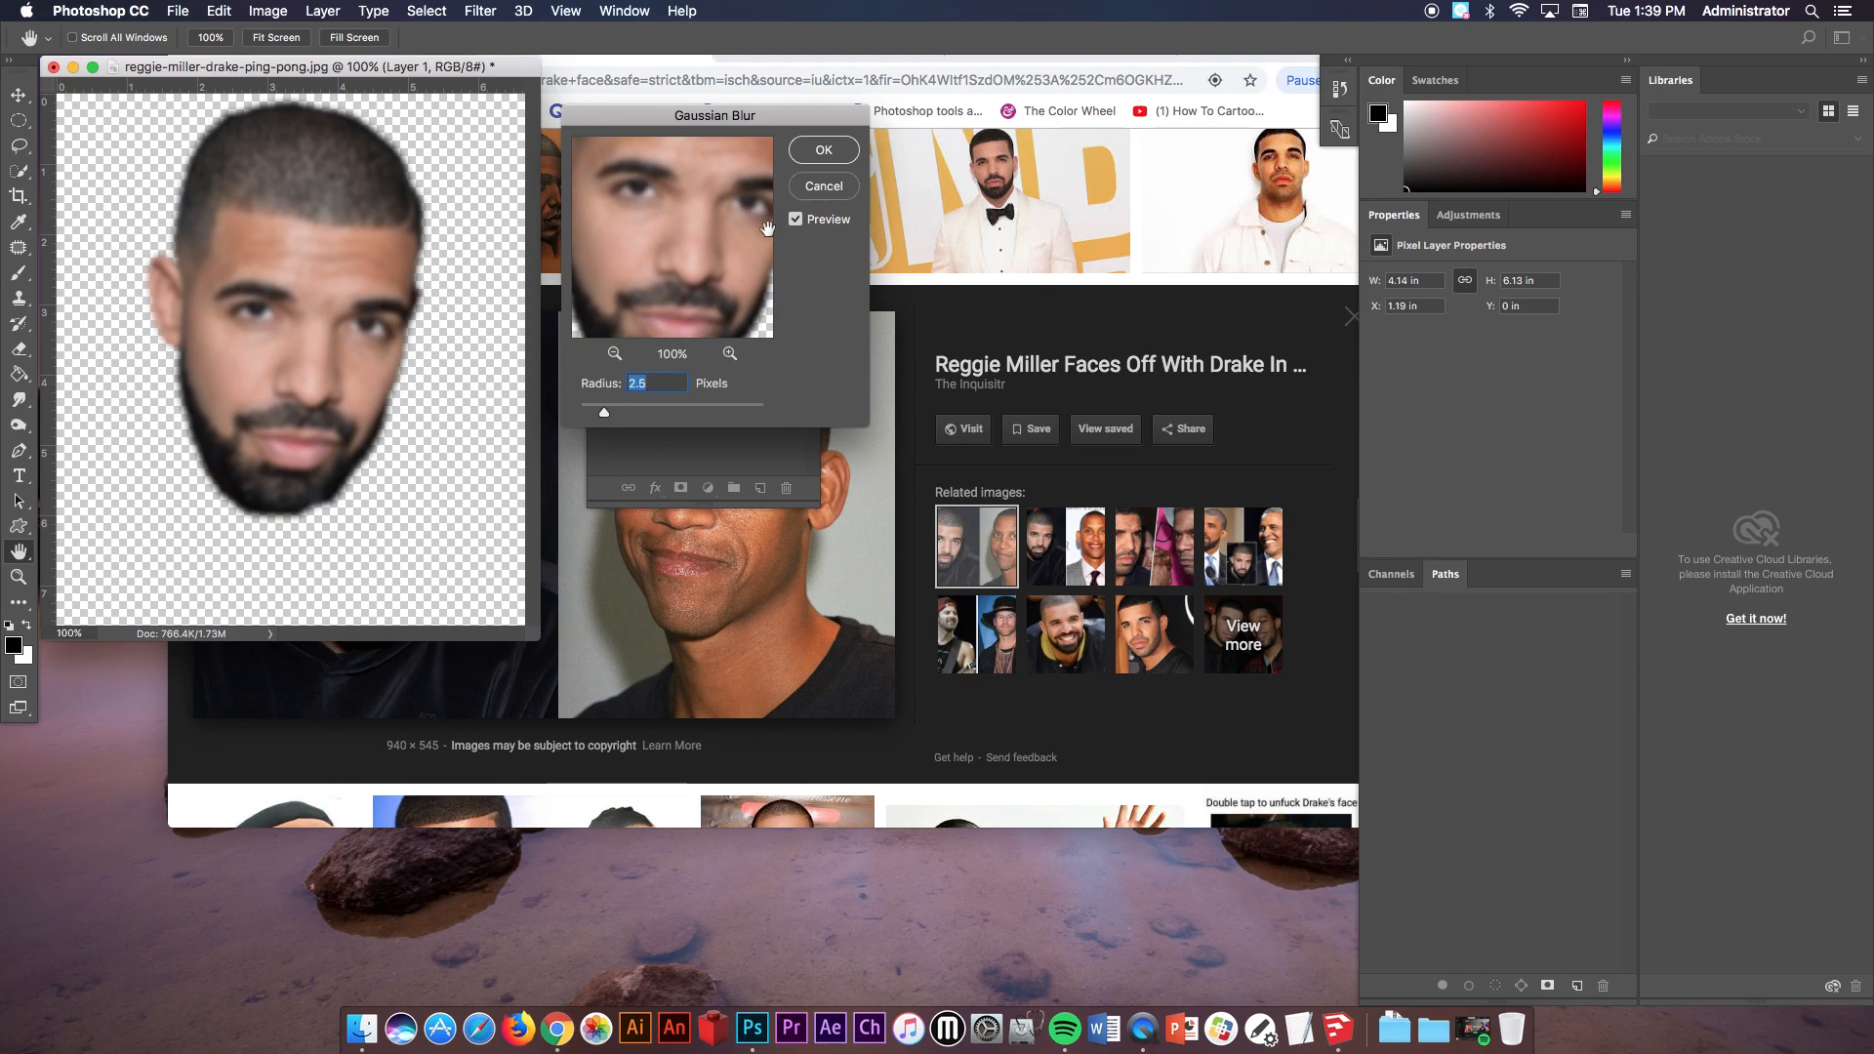
click(823, 150)
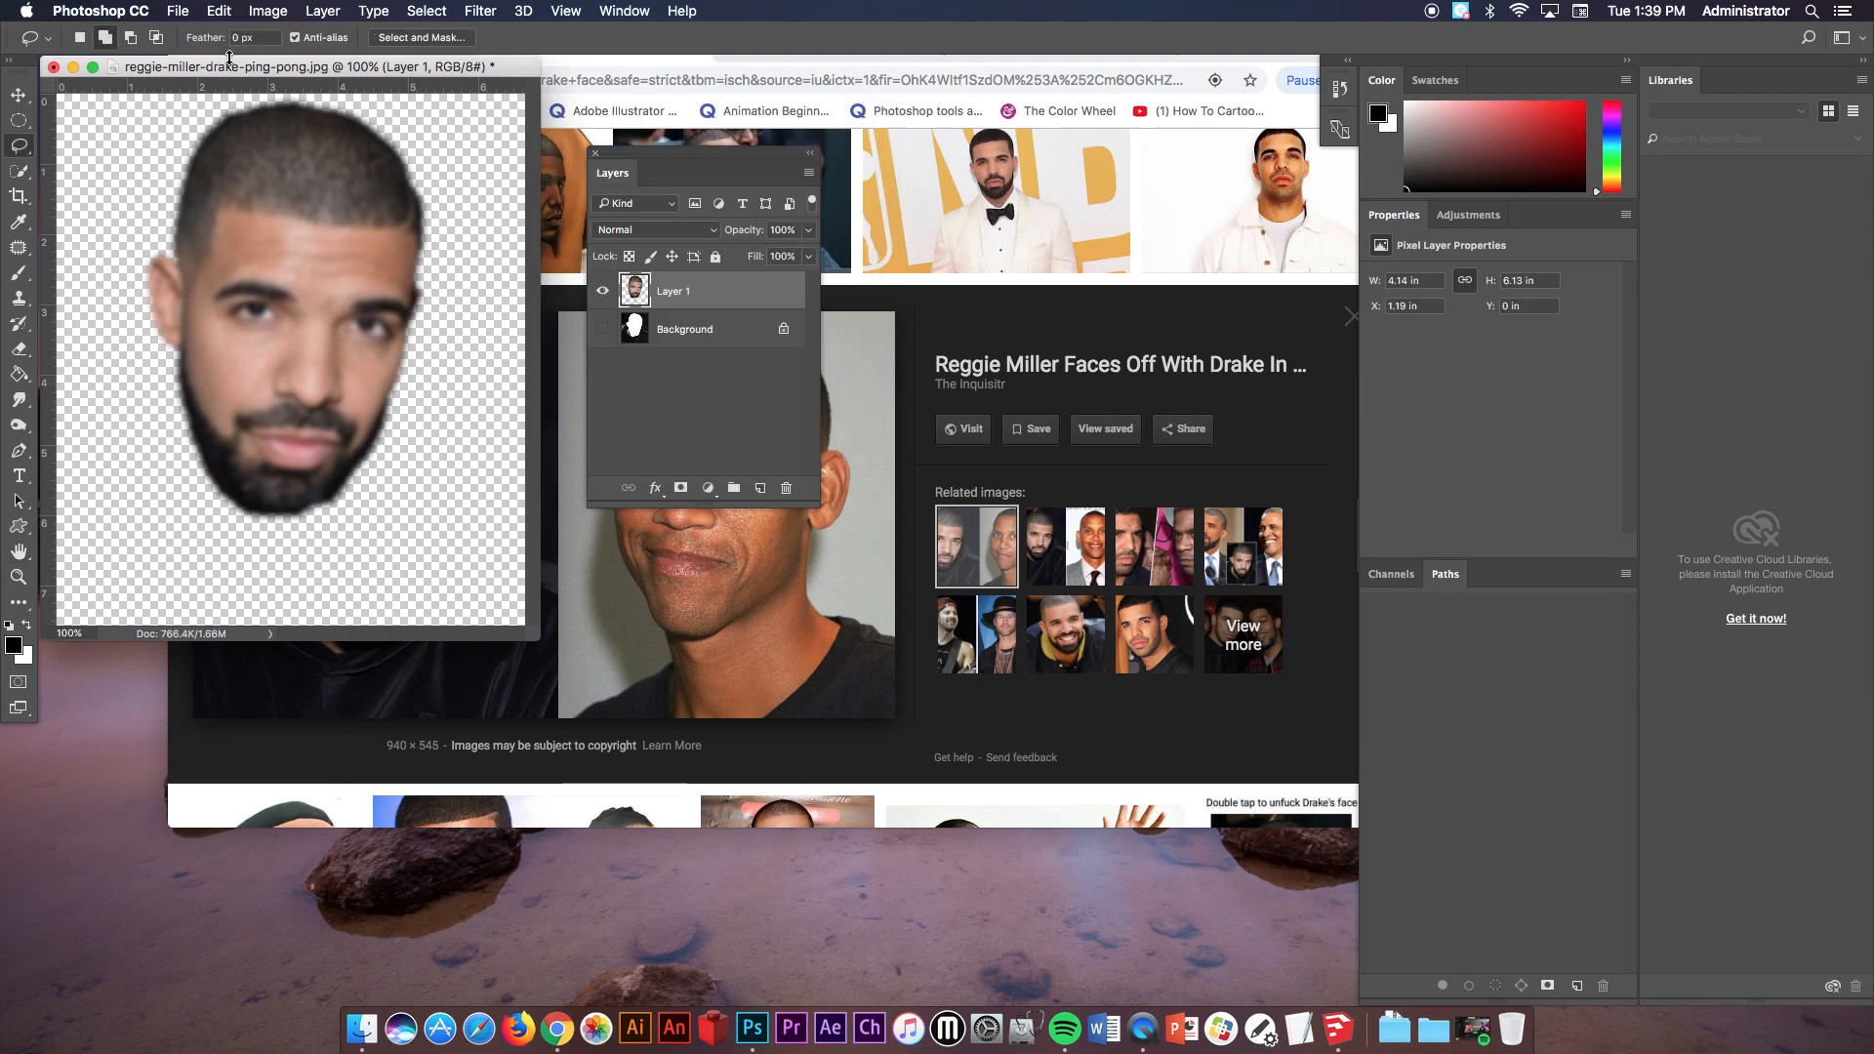
Preview a Threshold adjustment at level 128 on the blurred head, then cancel it.
click(222, 8)
mouse_move(244, 8)
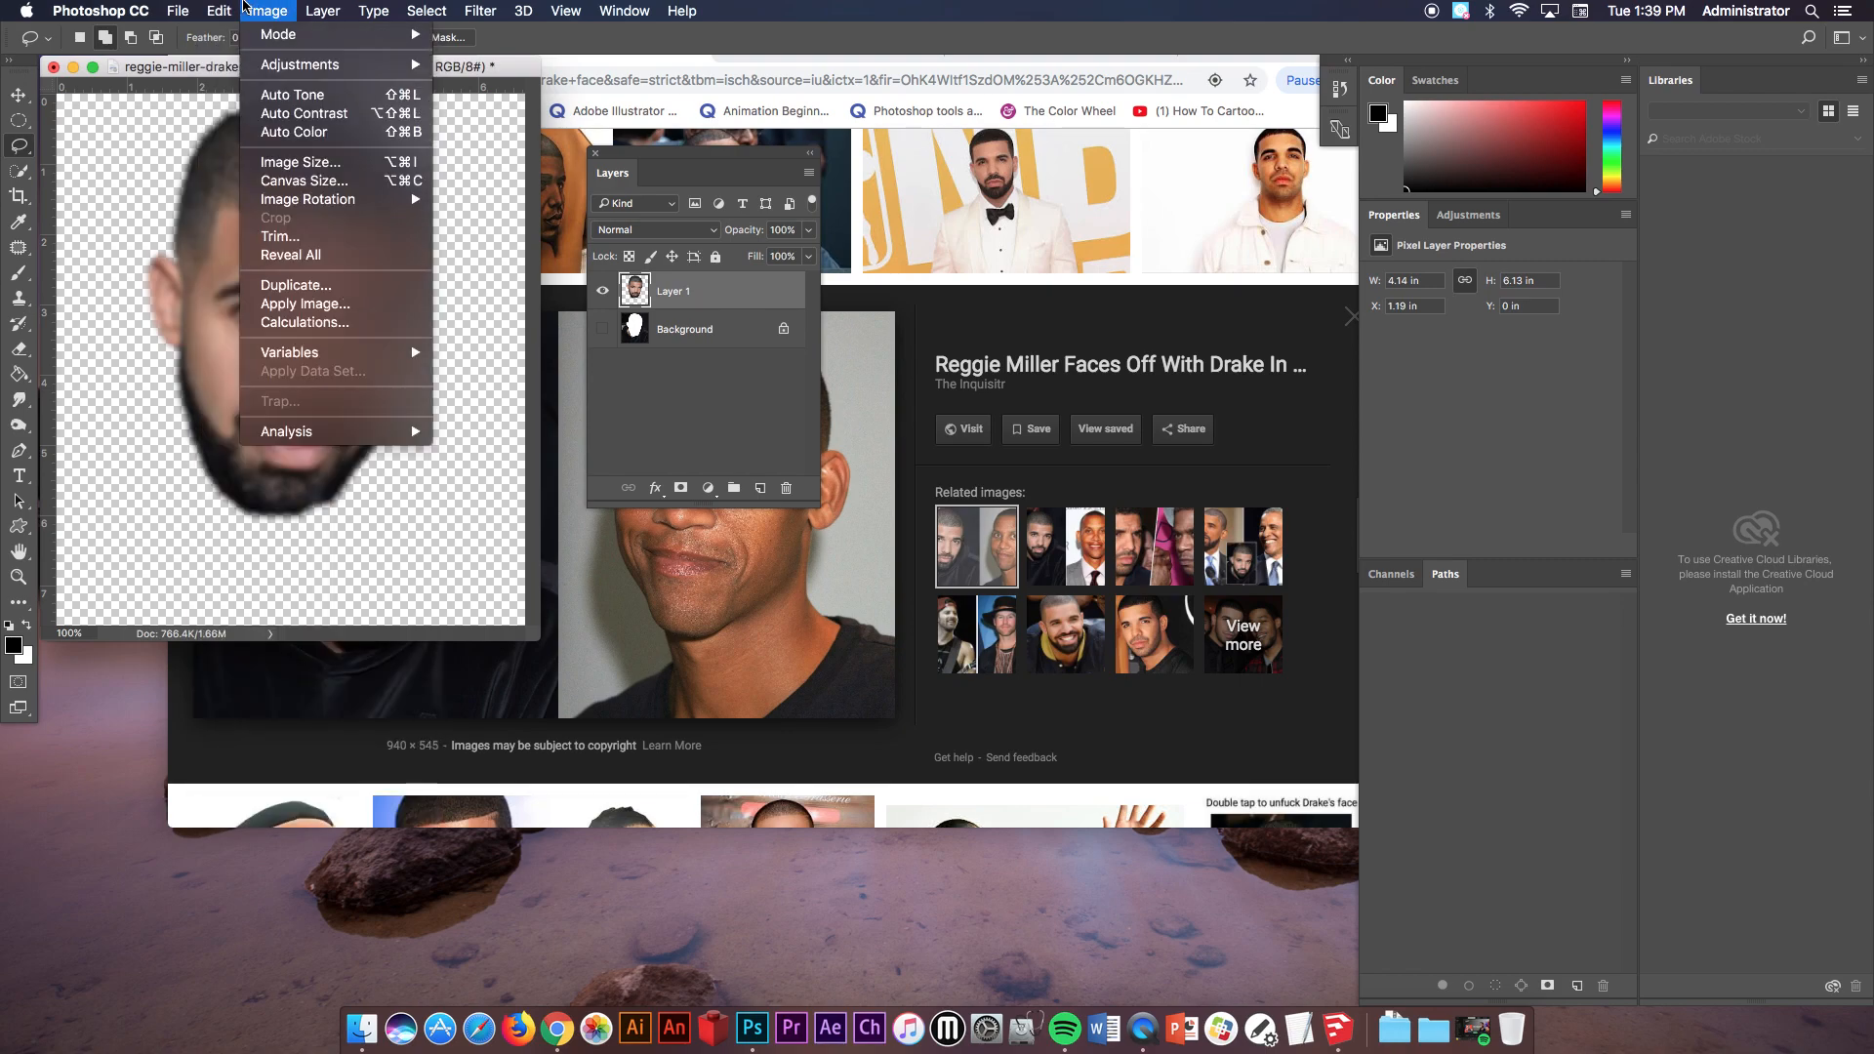
mouse_move(286, 68)
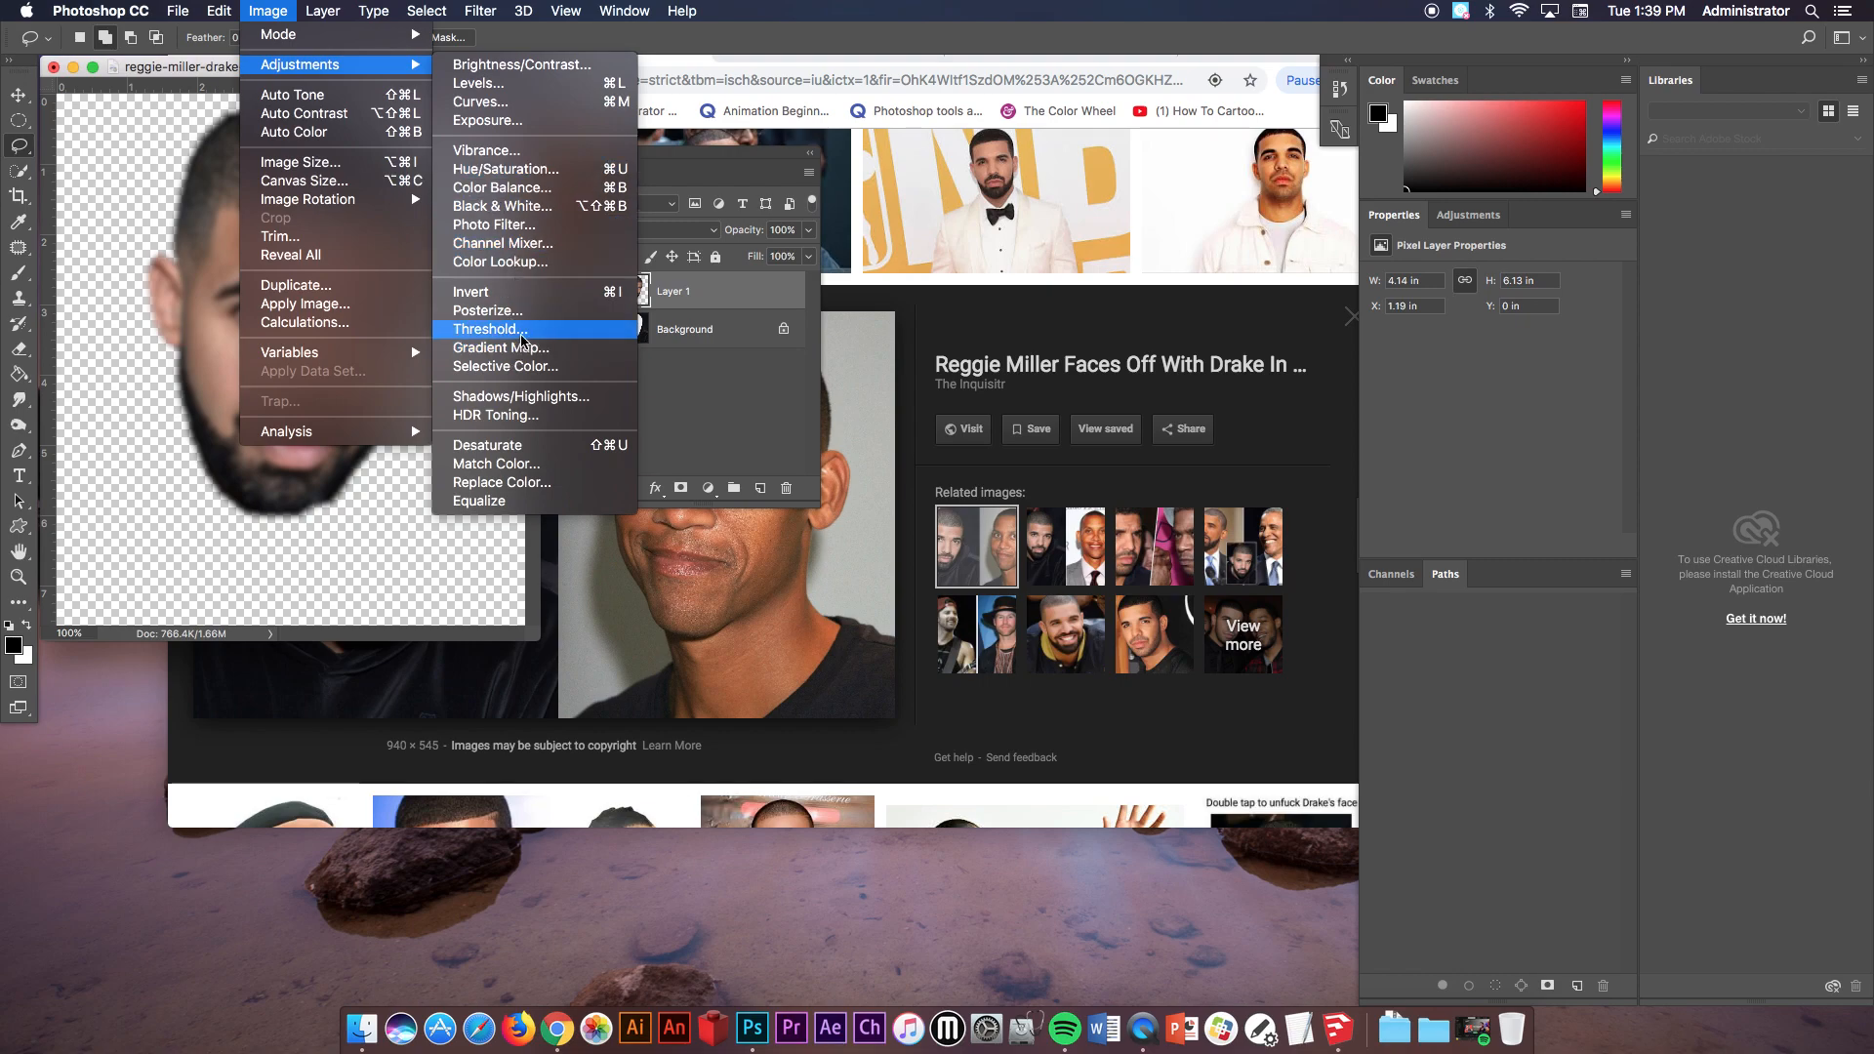
click(489, 329)
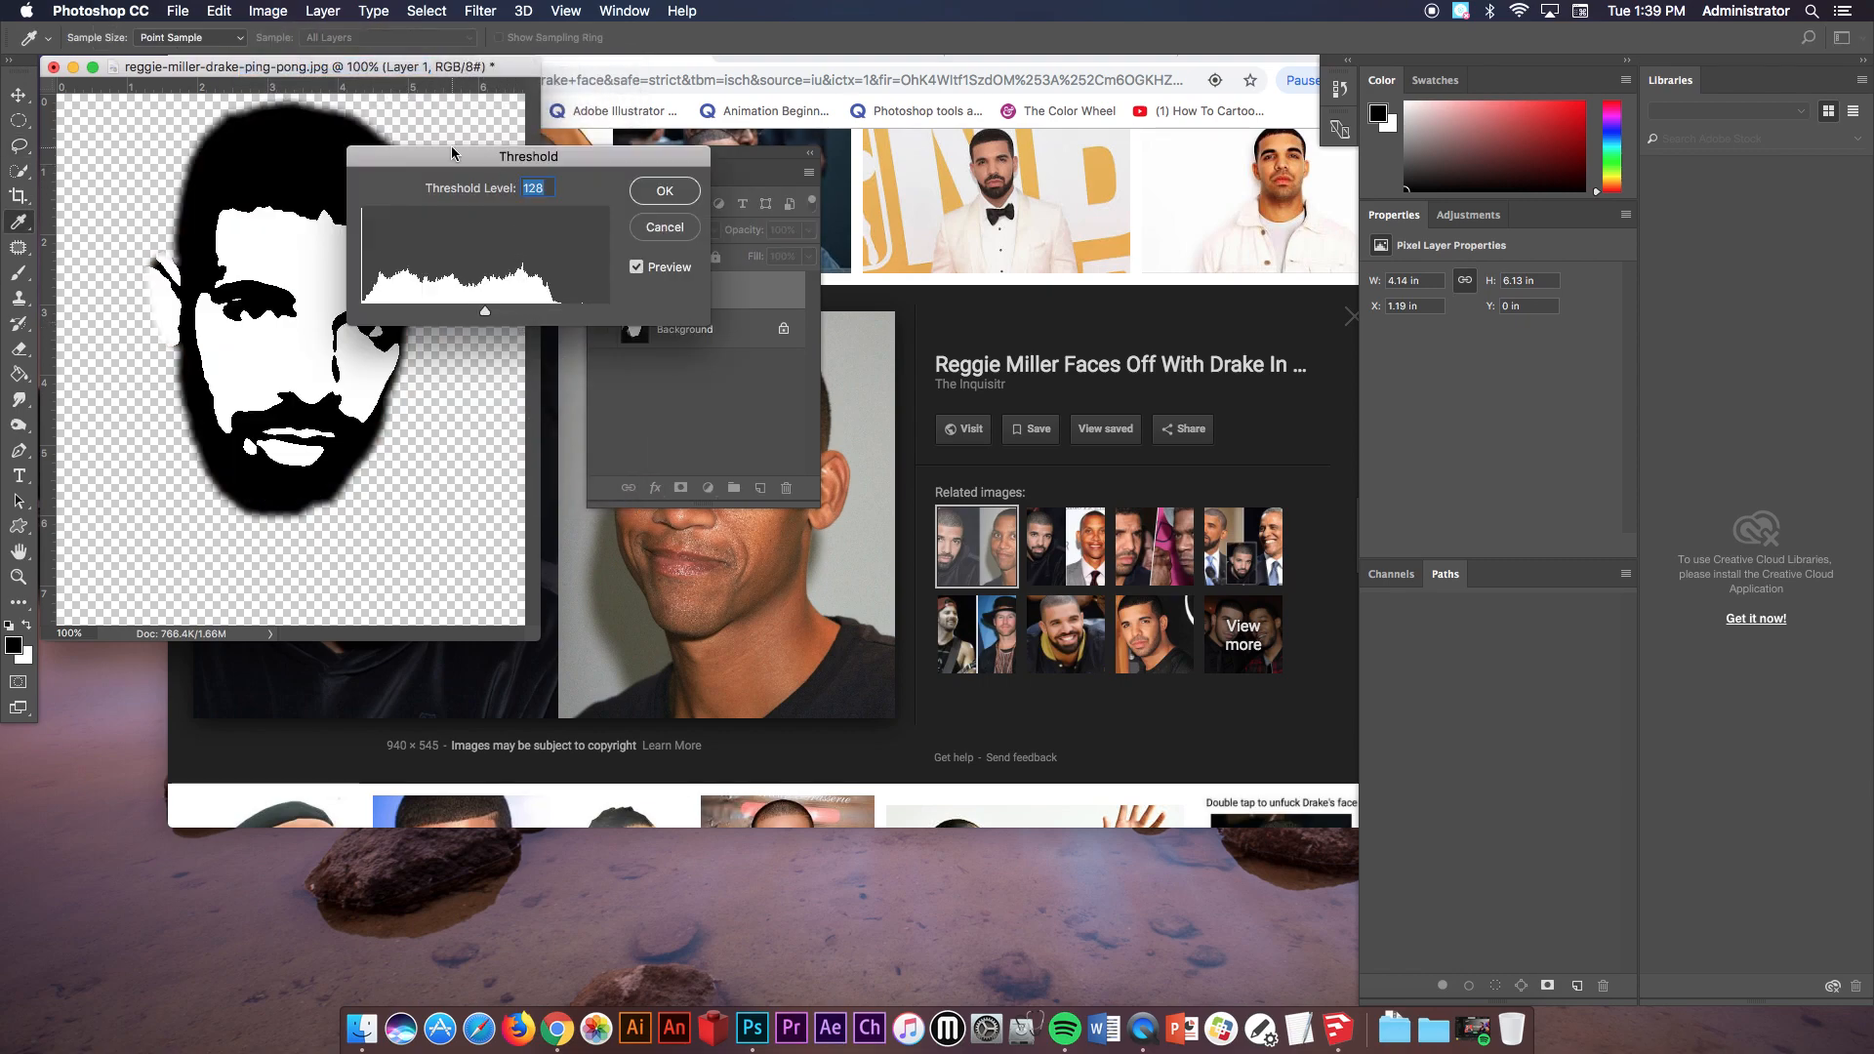
drag(452, 153, 694, 148)
mouse_move(725, 308)
mouse_down()
mouse_move(662, 309)
mouse_move(727, 308)
mouse_up()
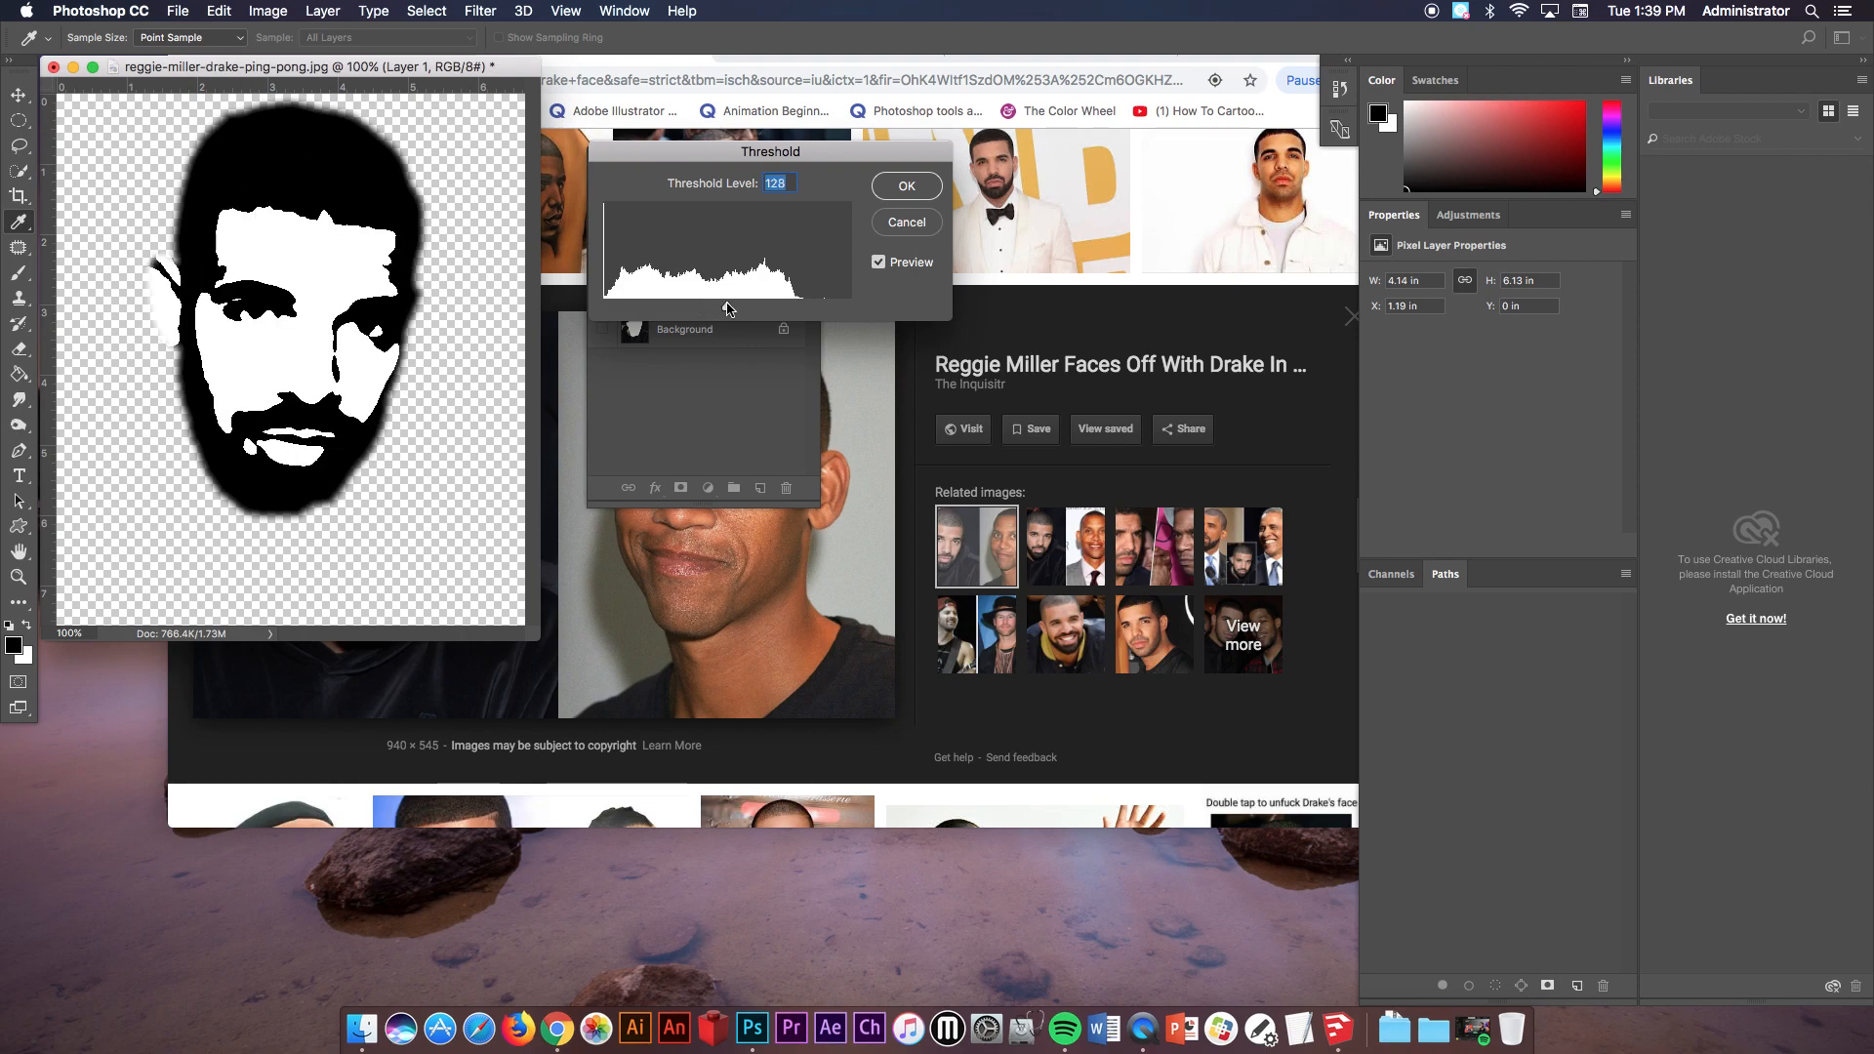
click(907, 223)
Undo the Gaussian Blur on the head layer.
click(268, 11)
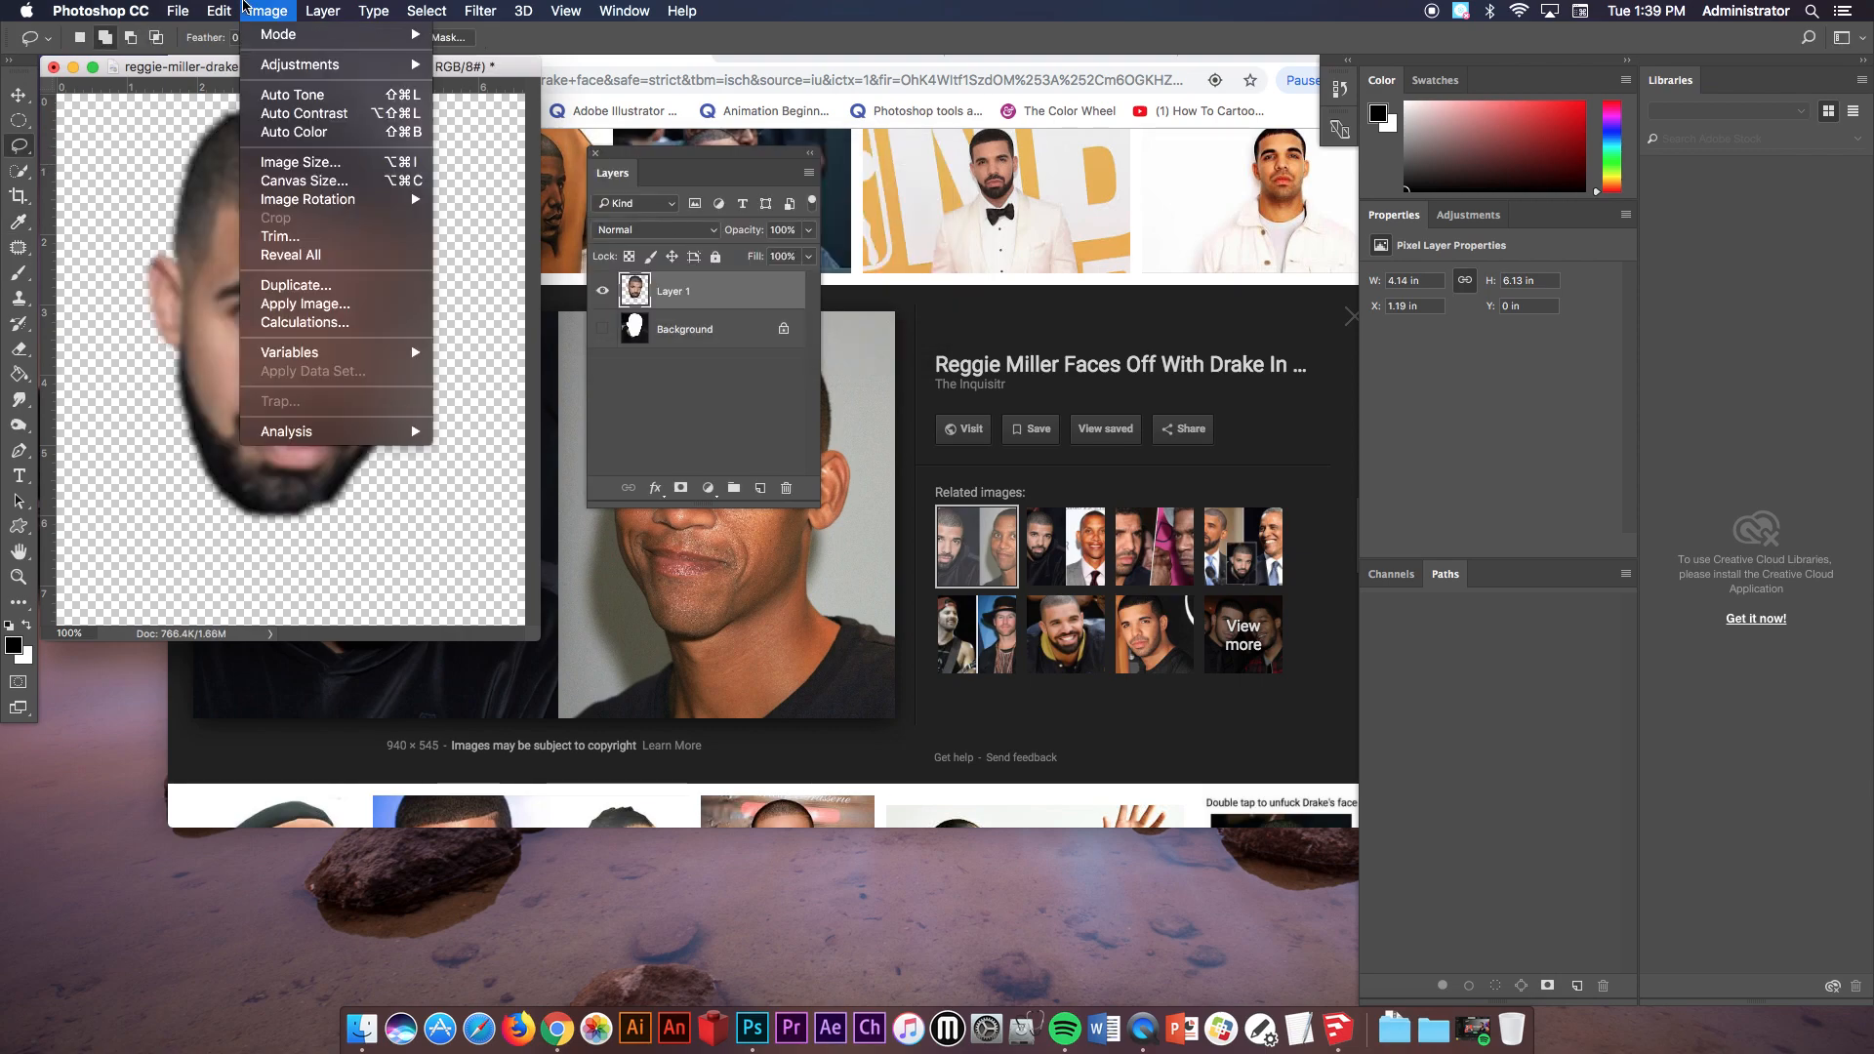
click(221, 78)
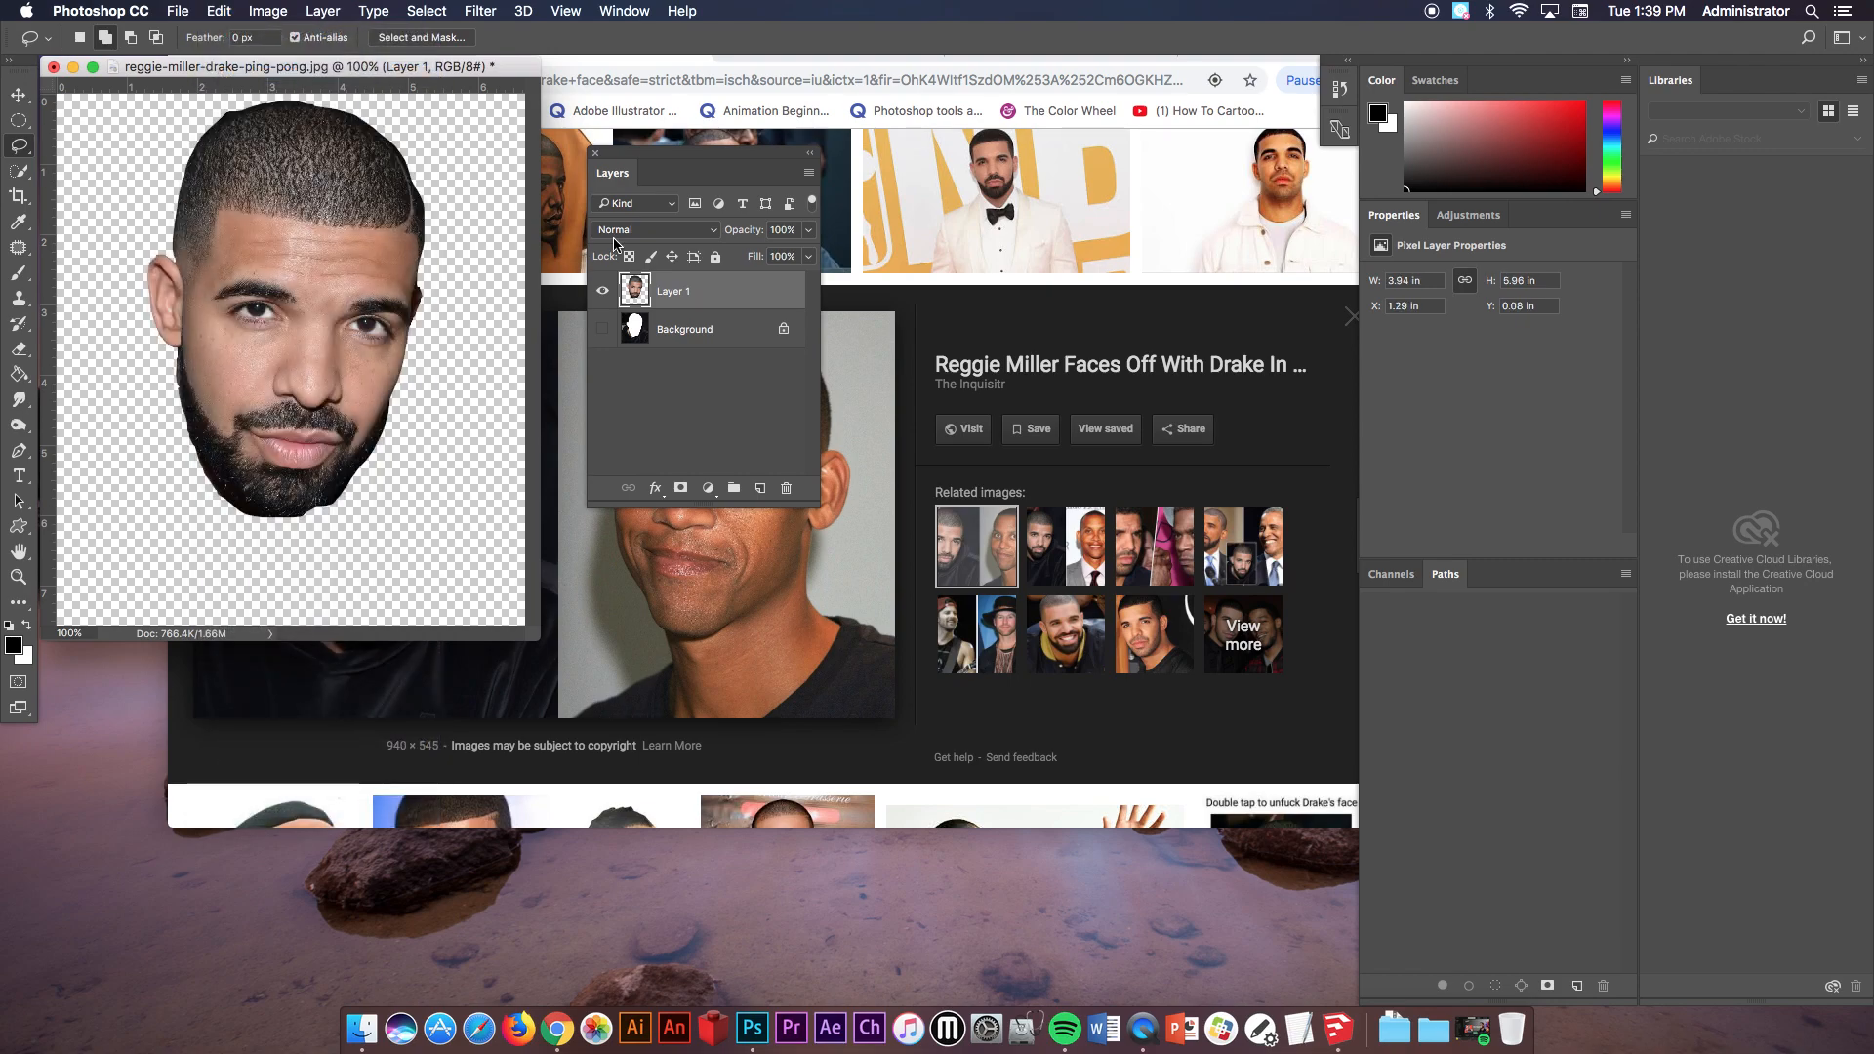
Apply a Gaussian Blur with a 1.7-pixel radius to the cut-out head layer.
click(480, 11)
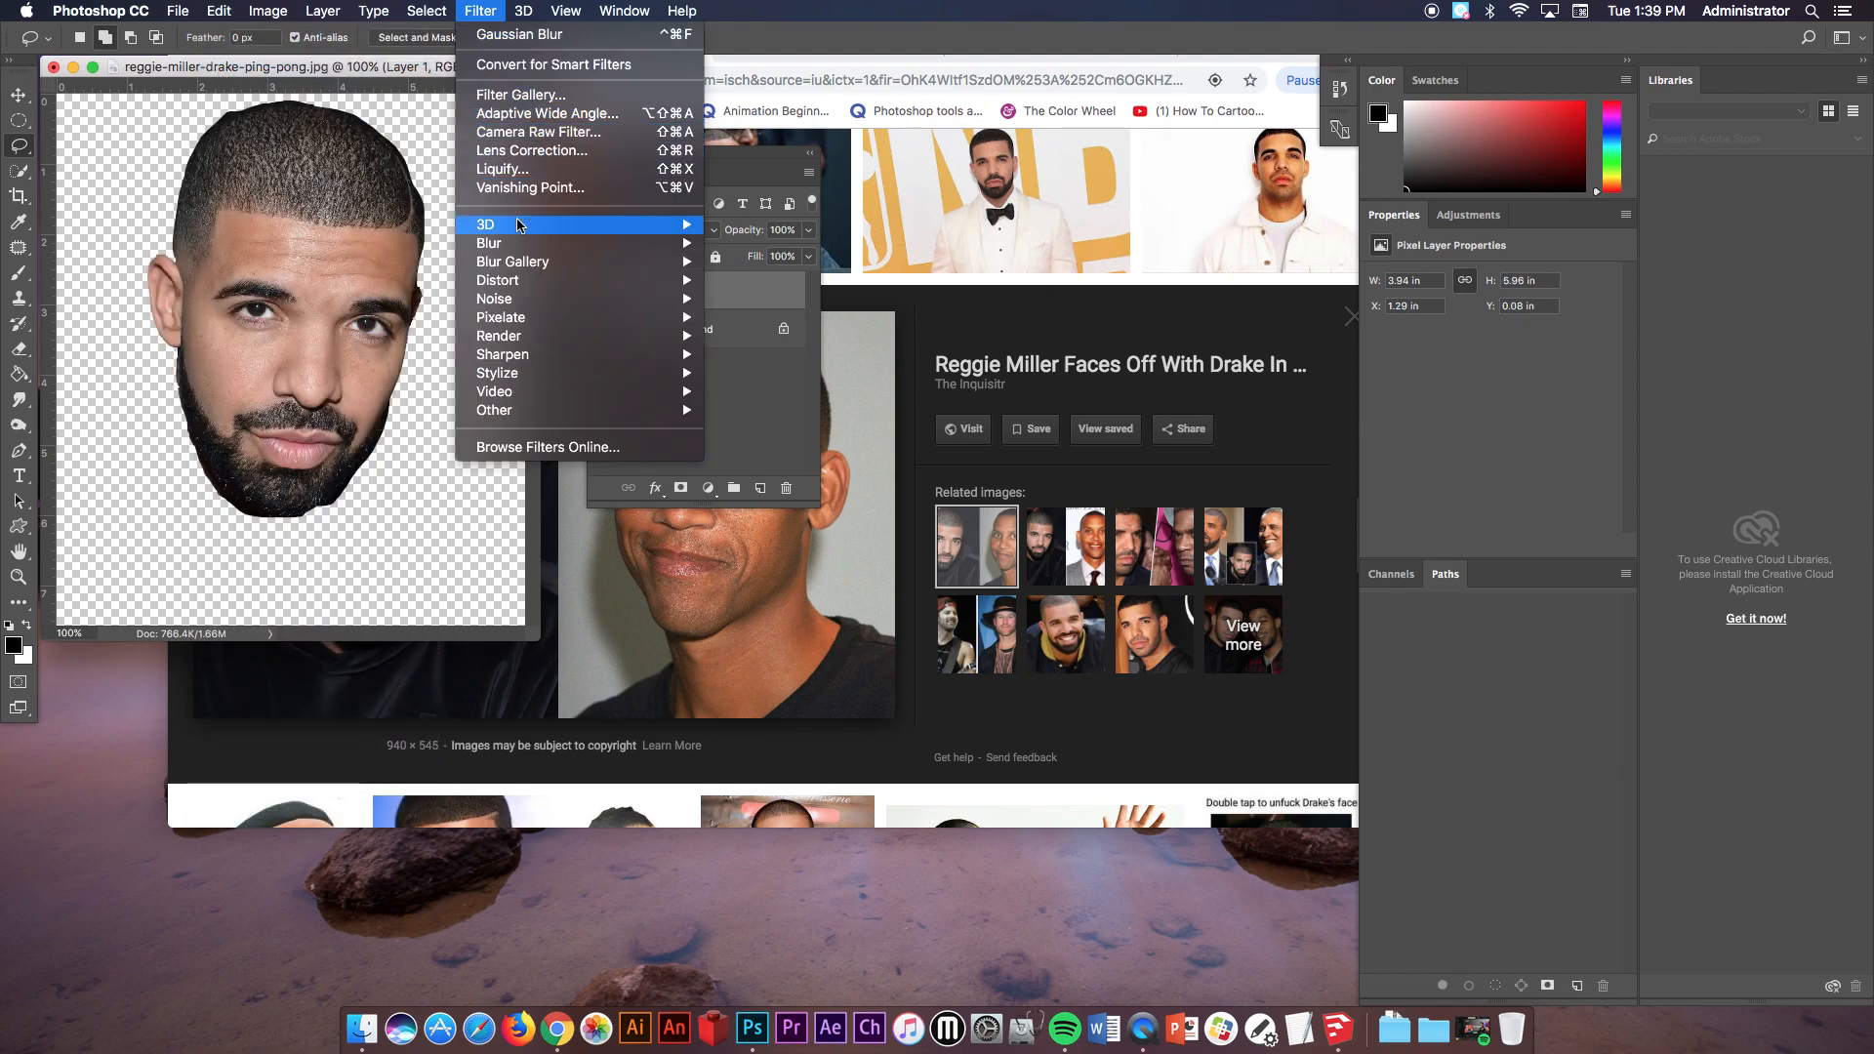
mouse_move(585, 243)
click(755, 321)
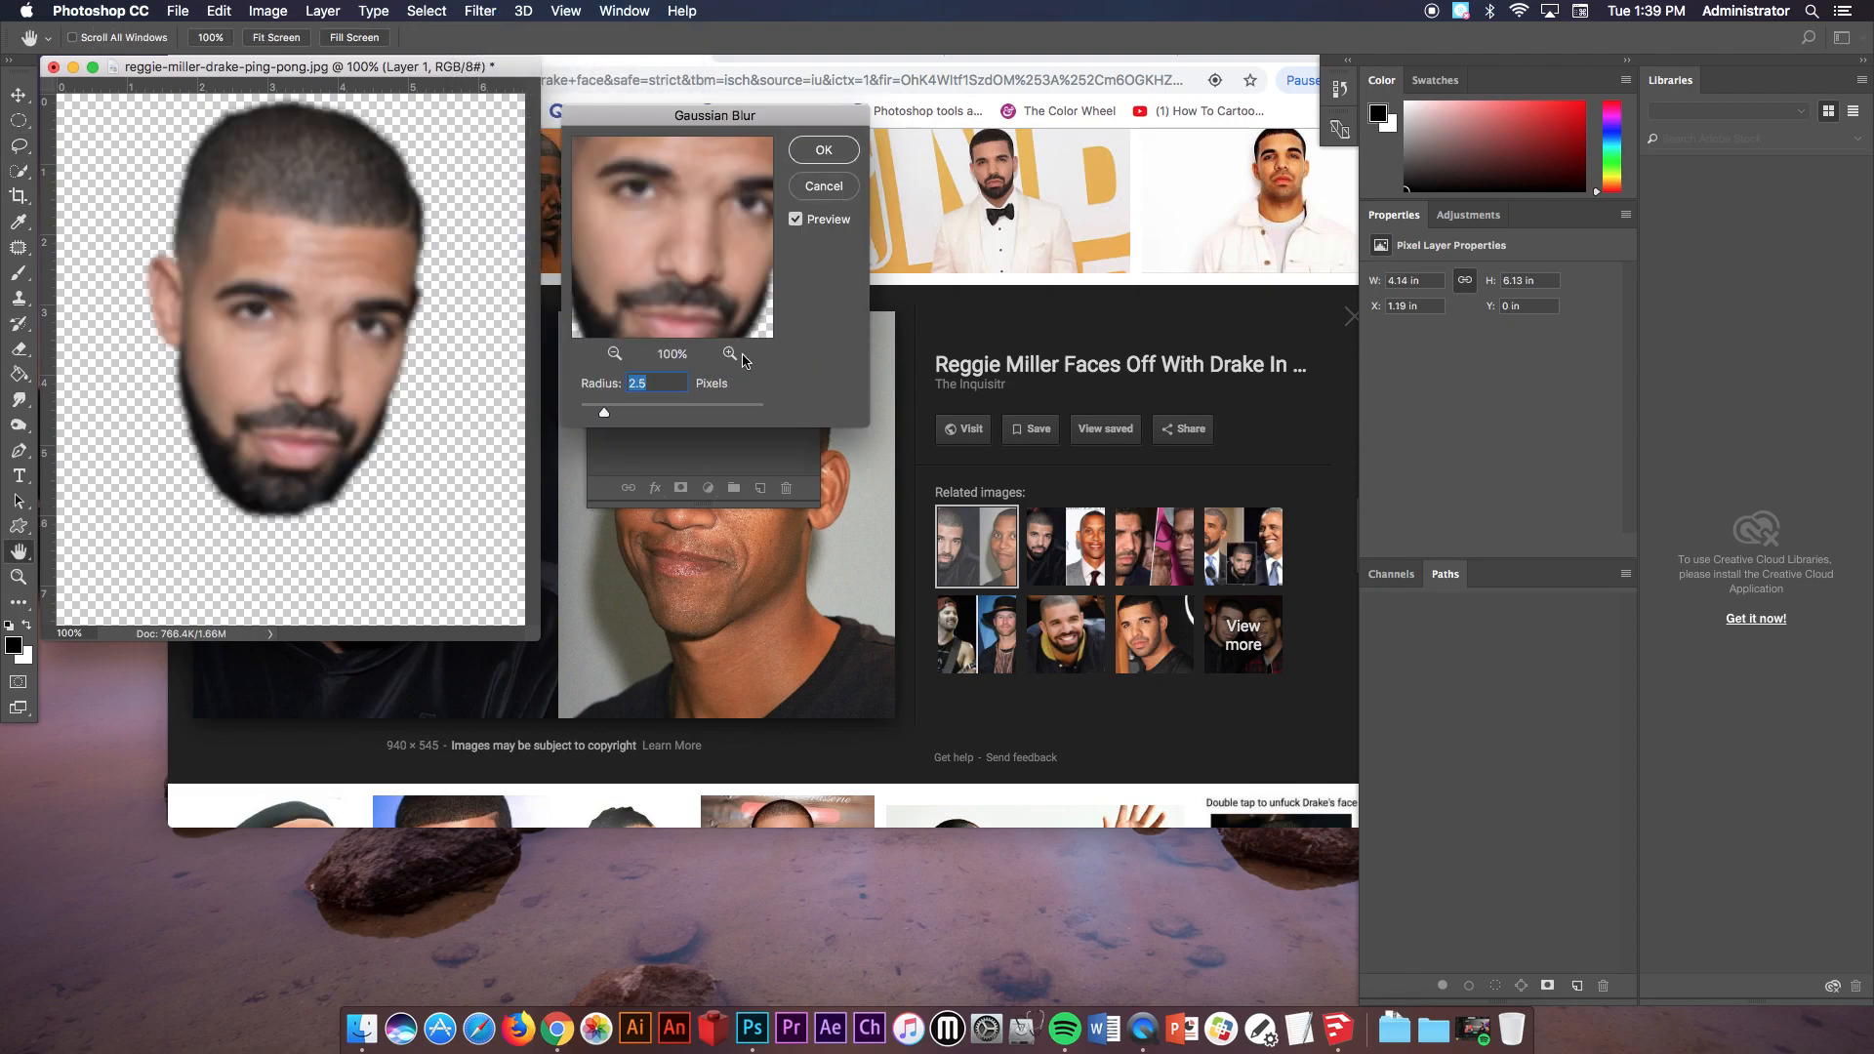
drag(598, 415, 596, 416)
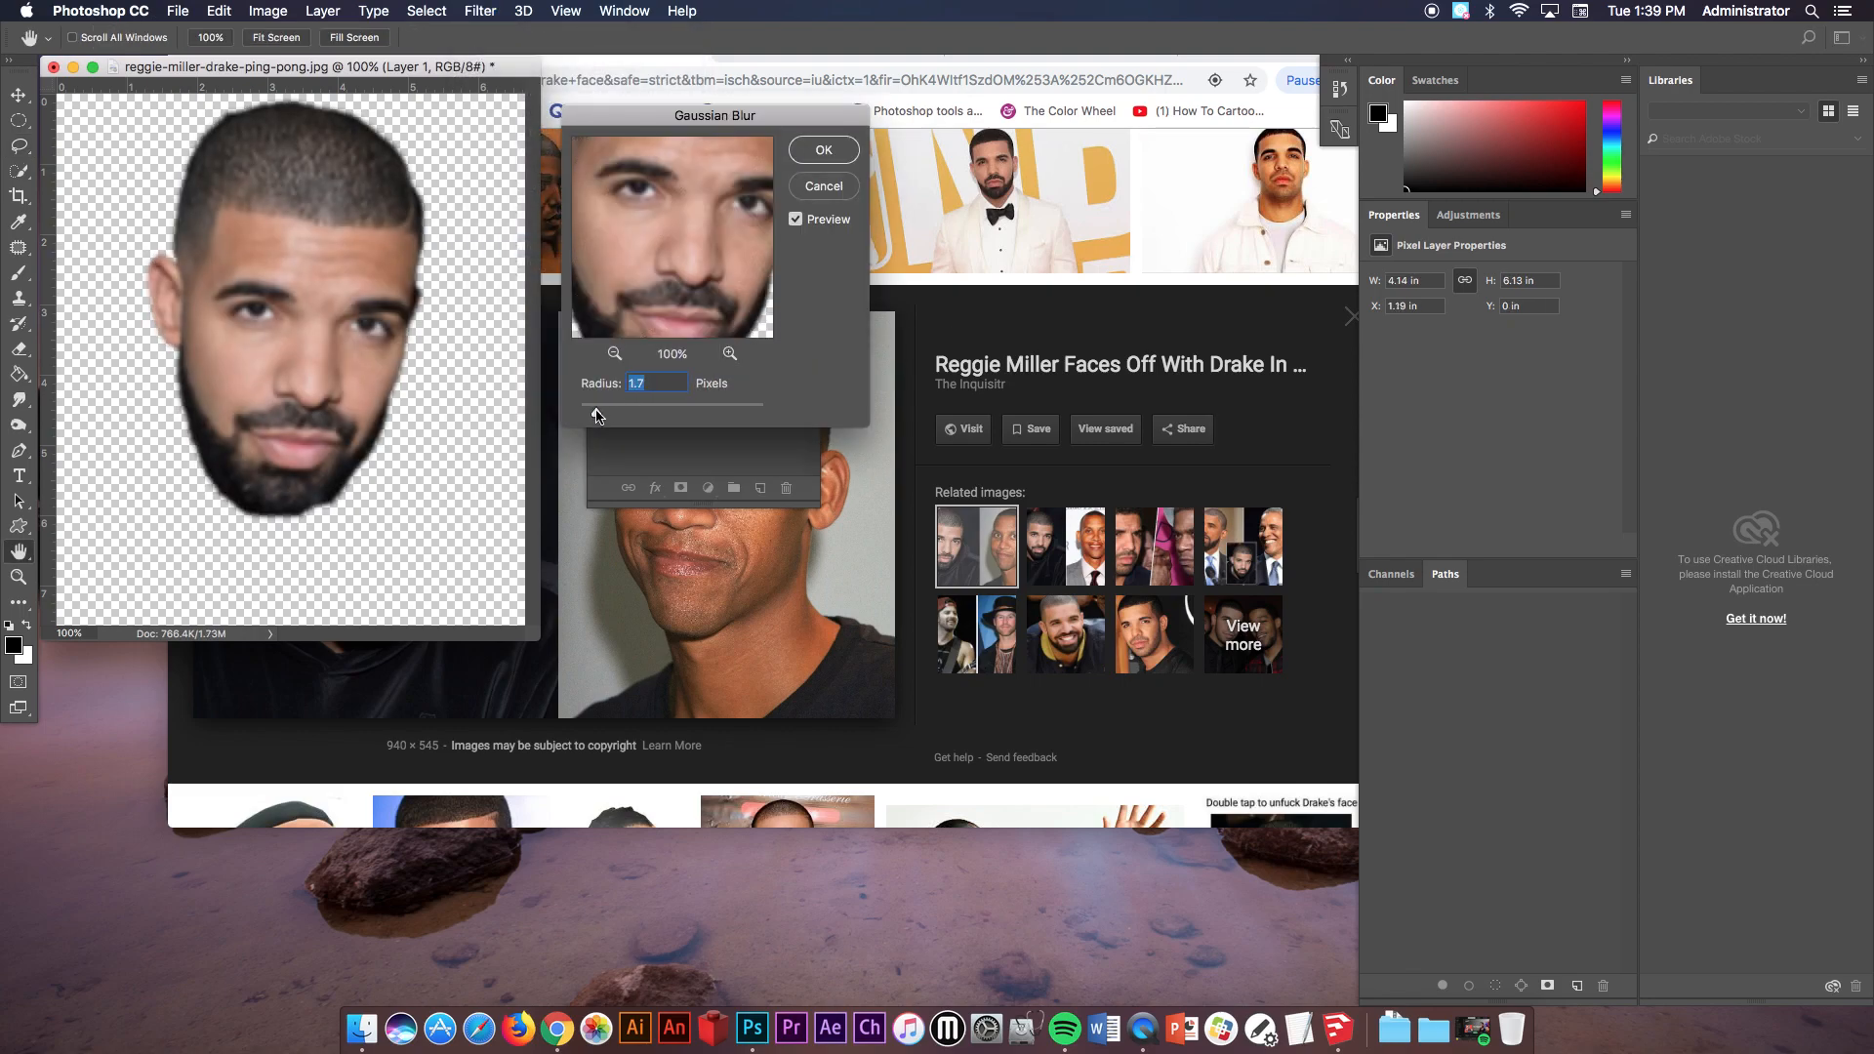
click(826, 151)
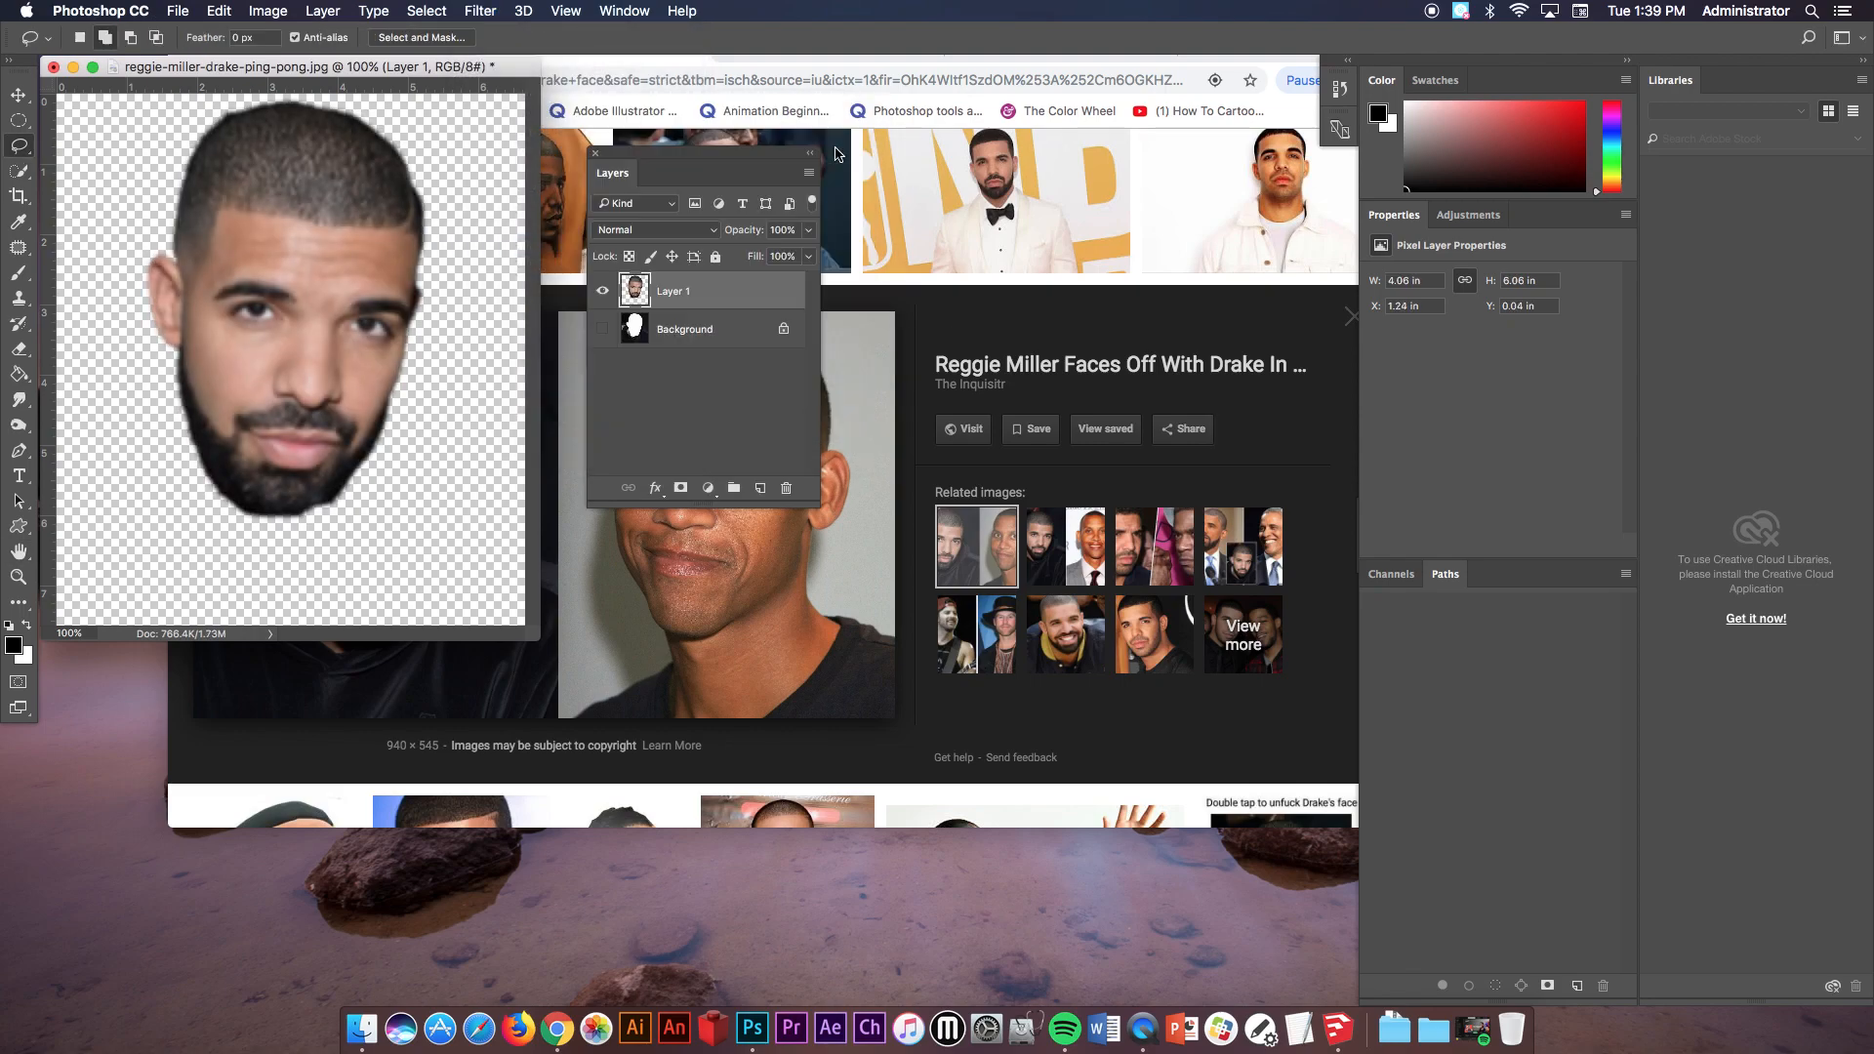
Apply a Threshold adjustment at level 135 to the blurred head layer.
click(267, 11)
mouse_move(302, 65)
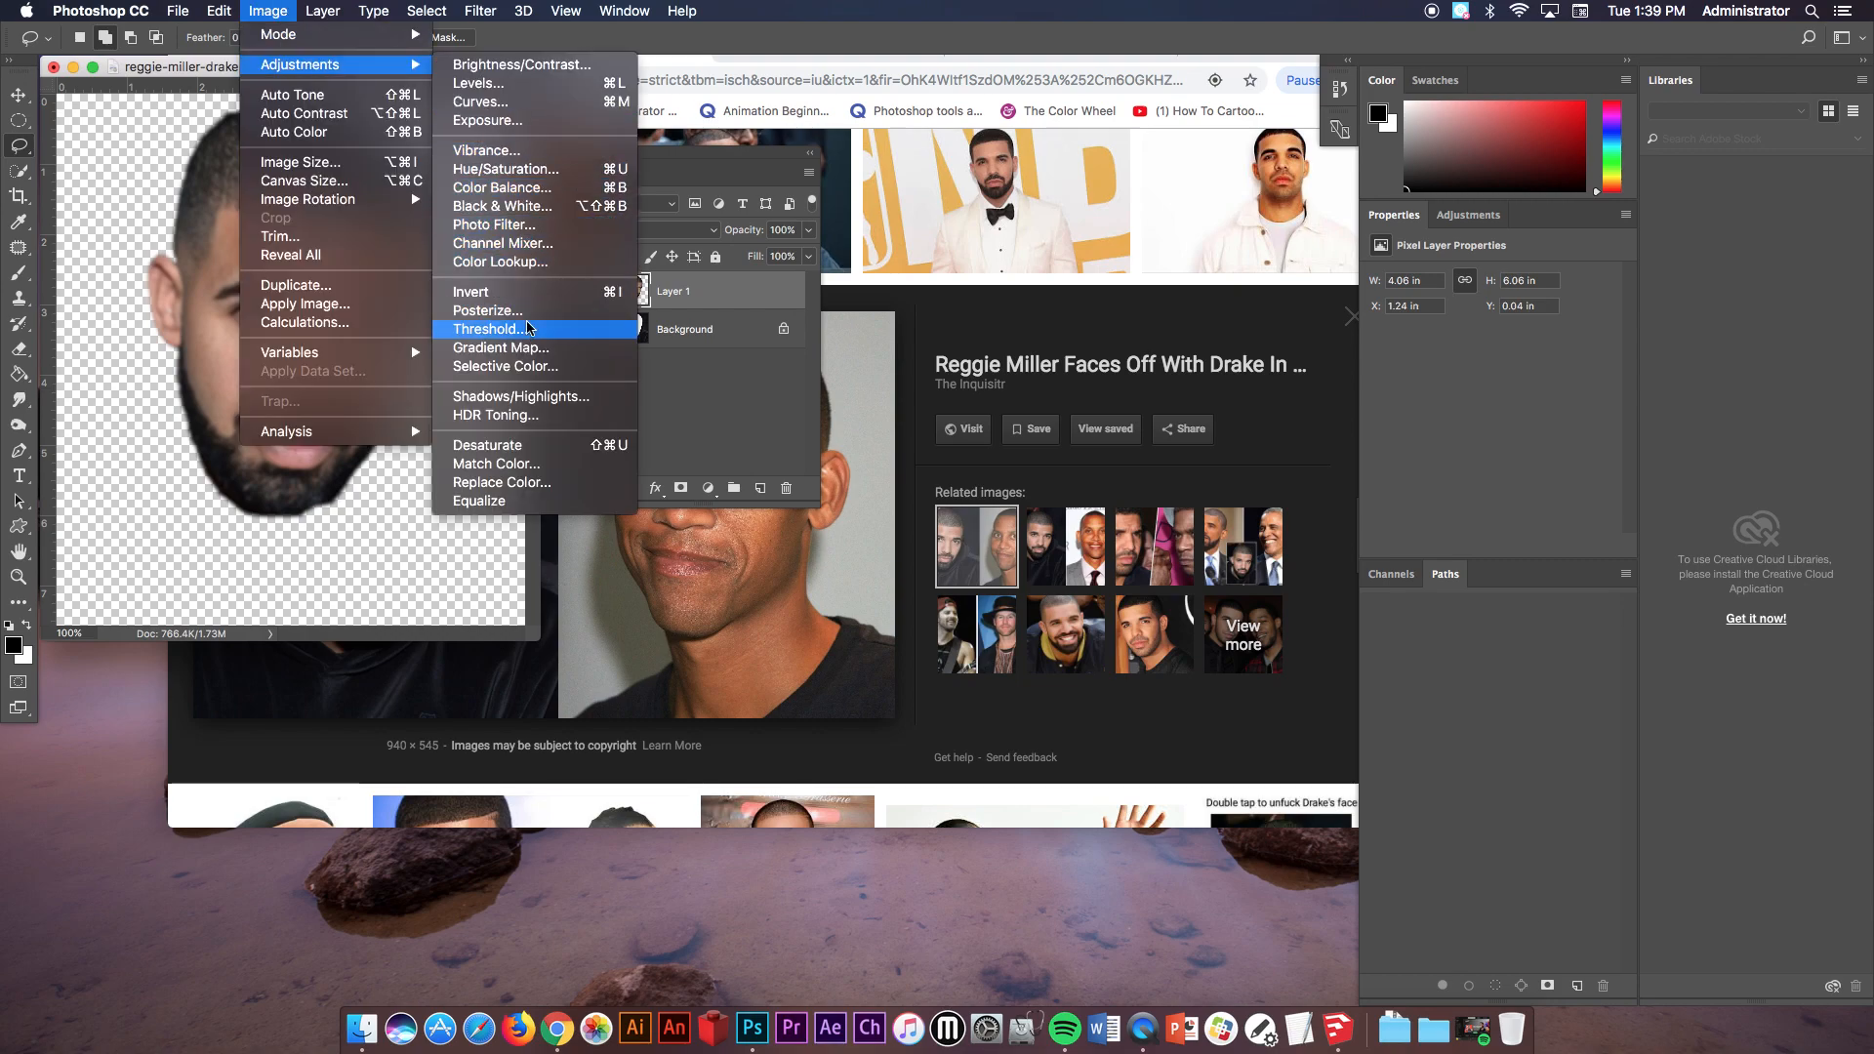
click(468, 326)
drag(726, 306, 734, 309)
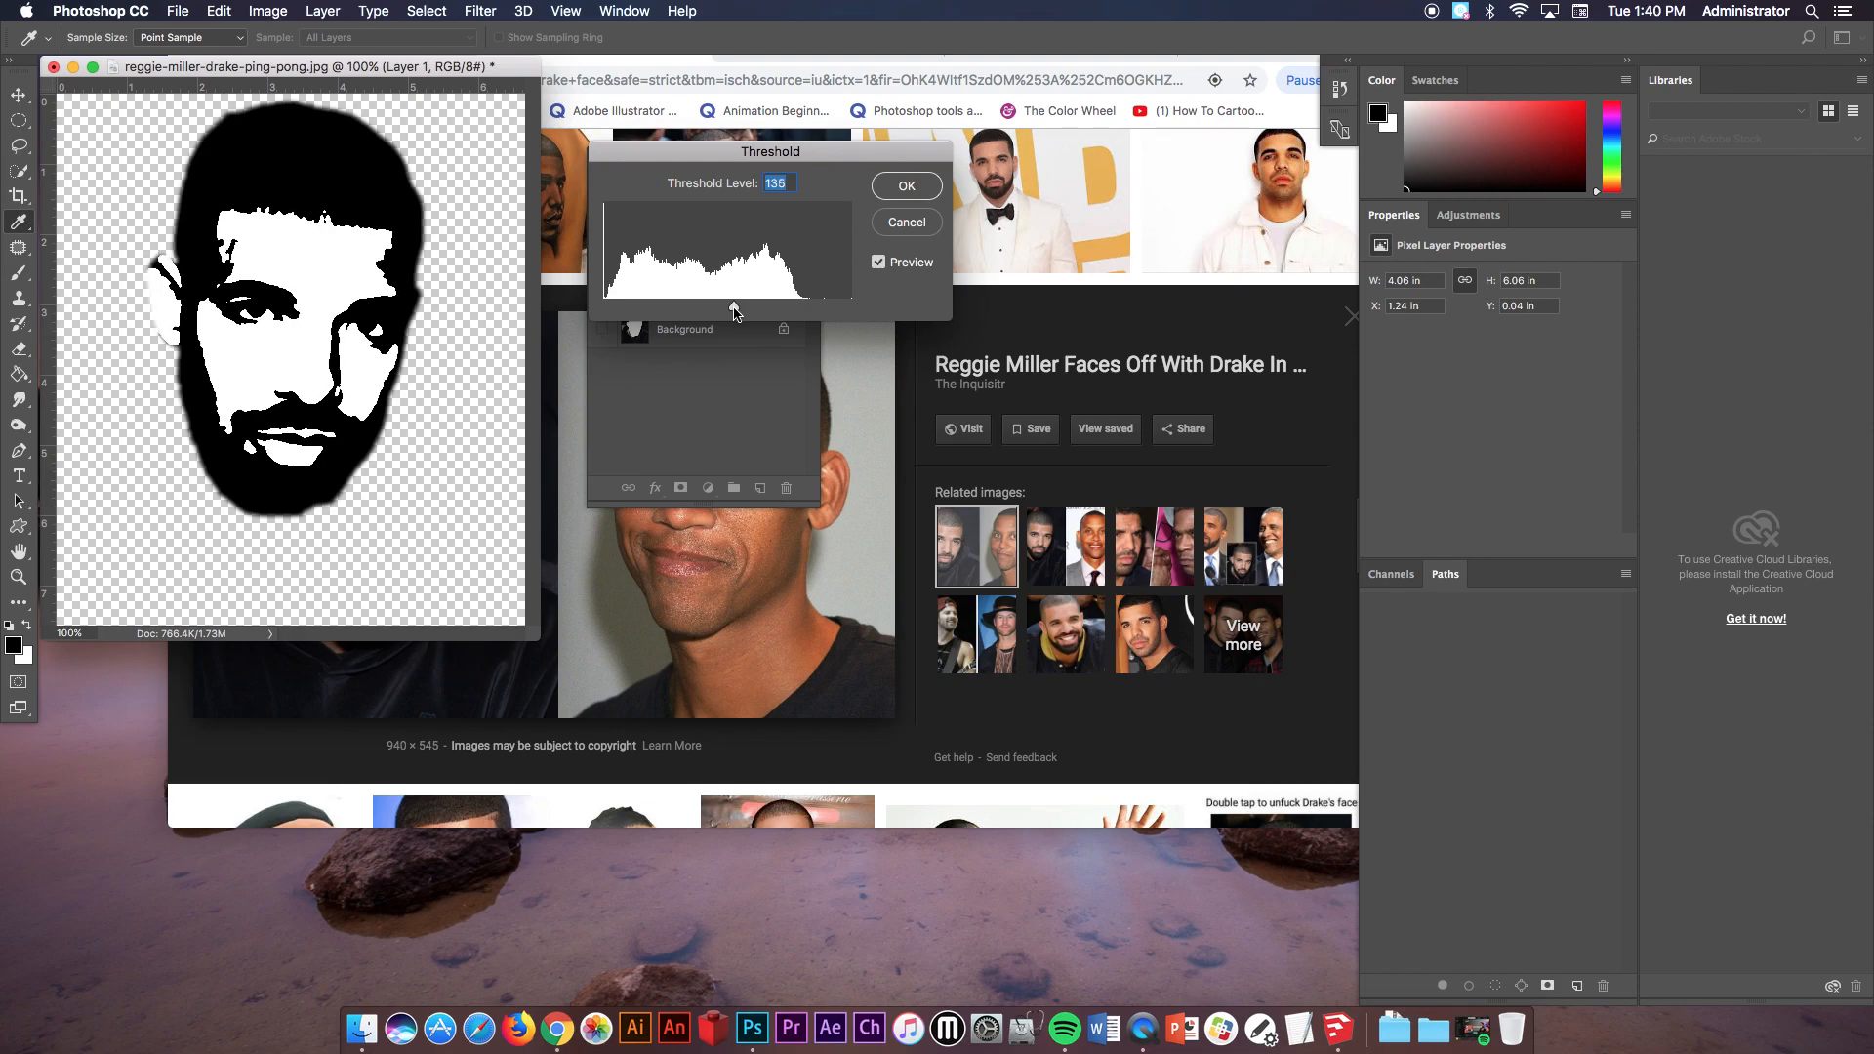
click(918, 190)
key(l)
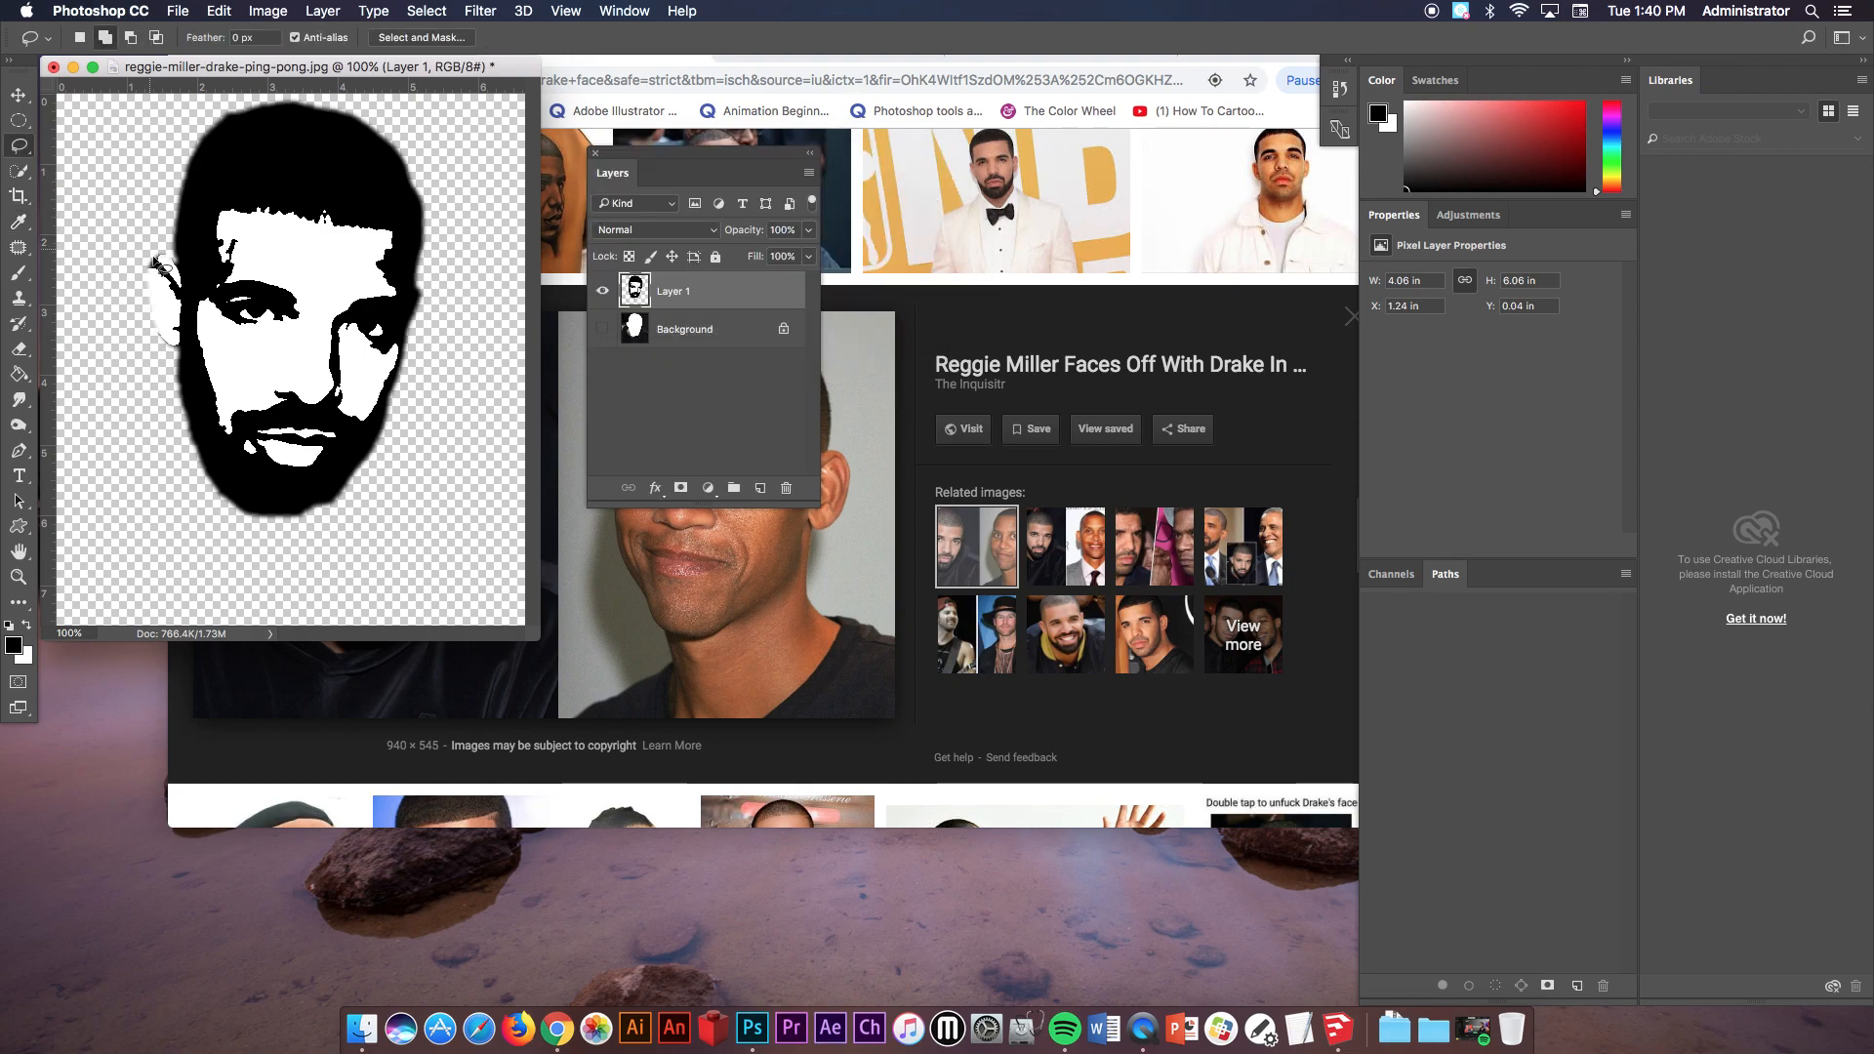
Save the portrait to the Desktop as the JPEG "reggie-miller-drake-ping-pong copy.jpg", then close the original document without saving.
click(177, 11)
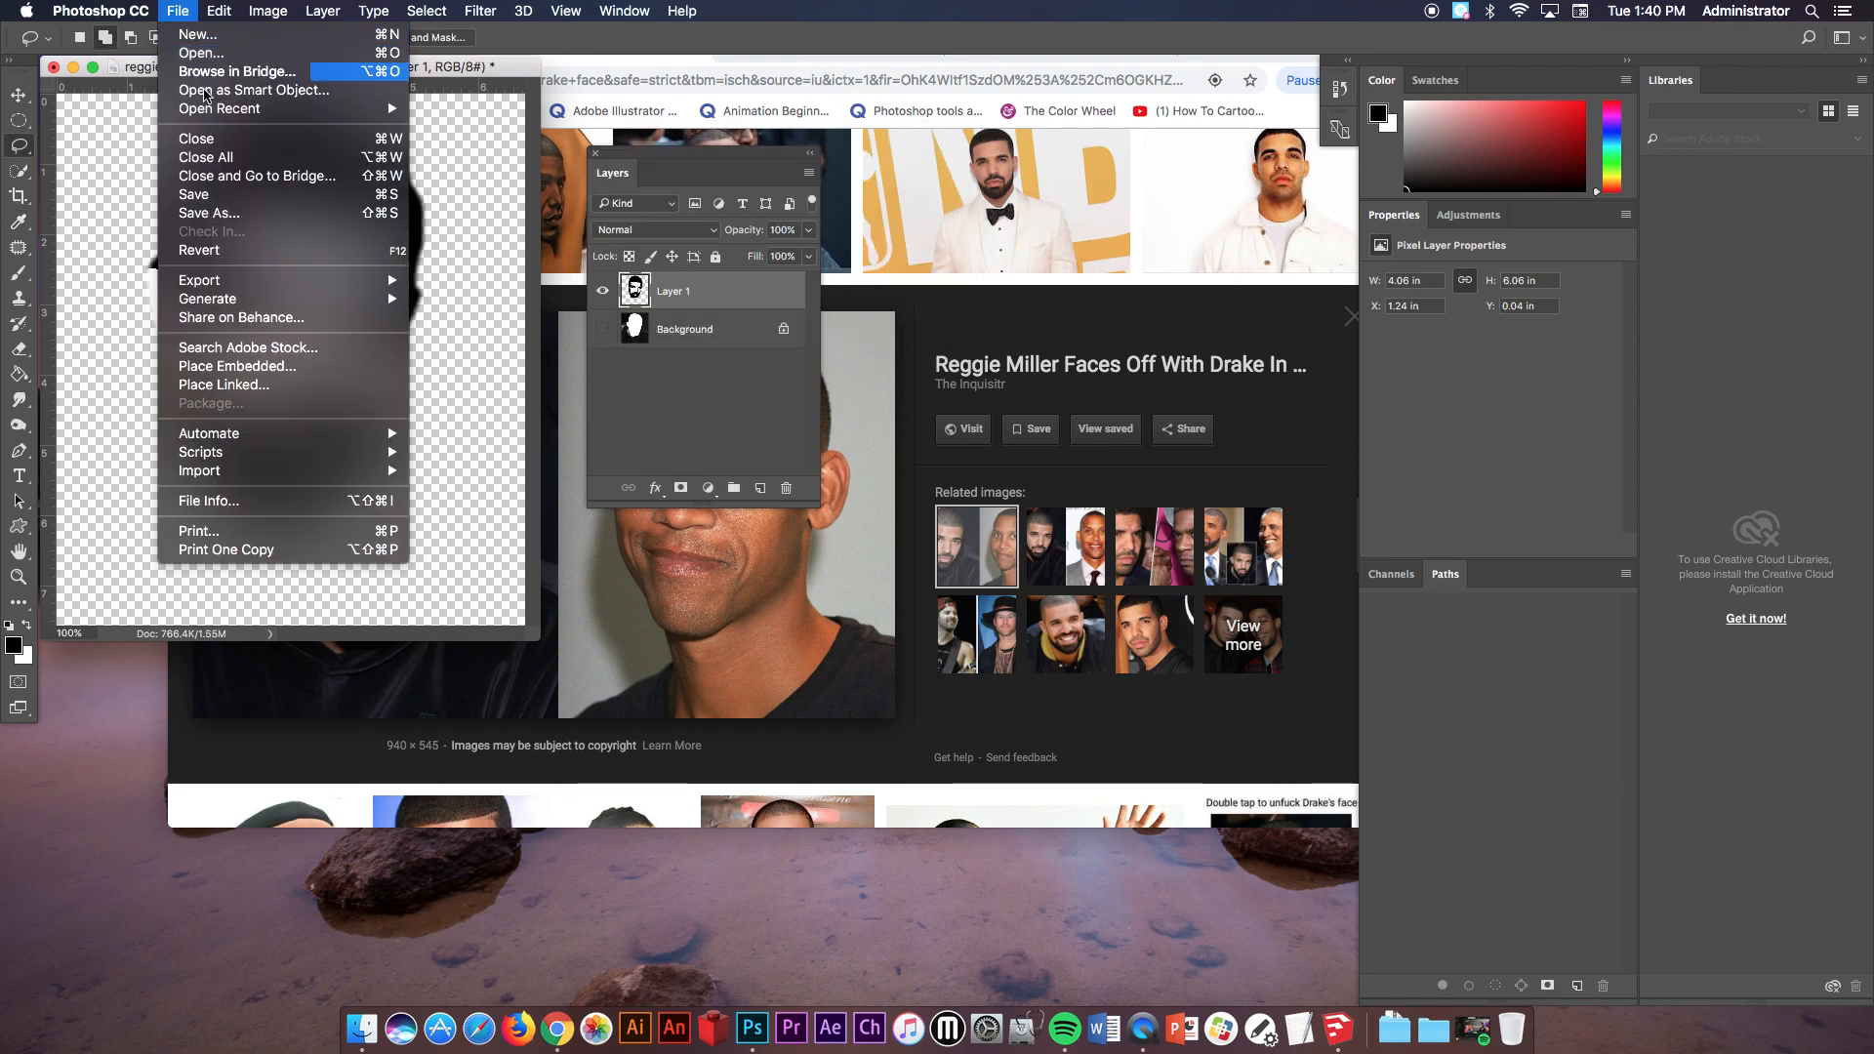
click(226, 212)
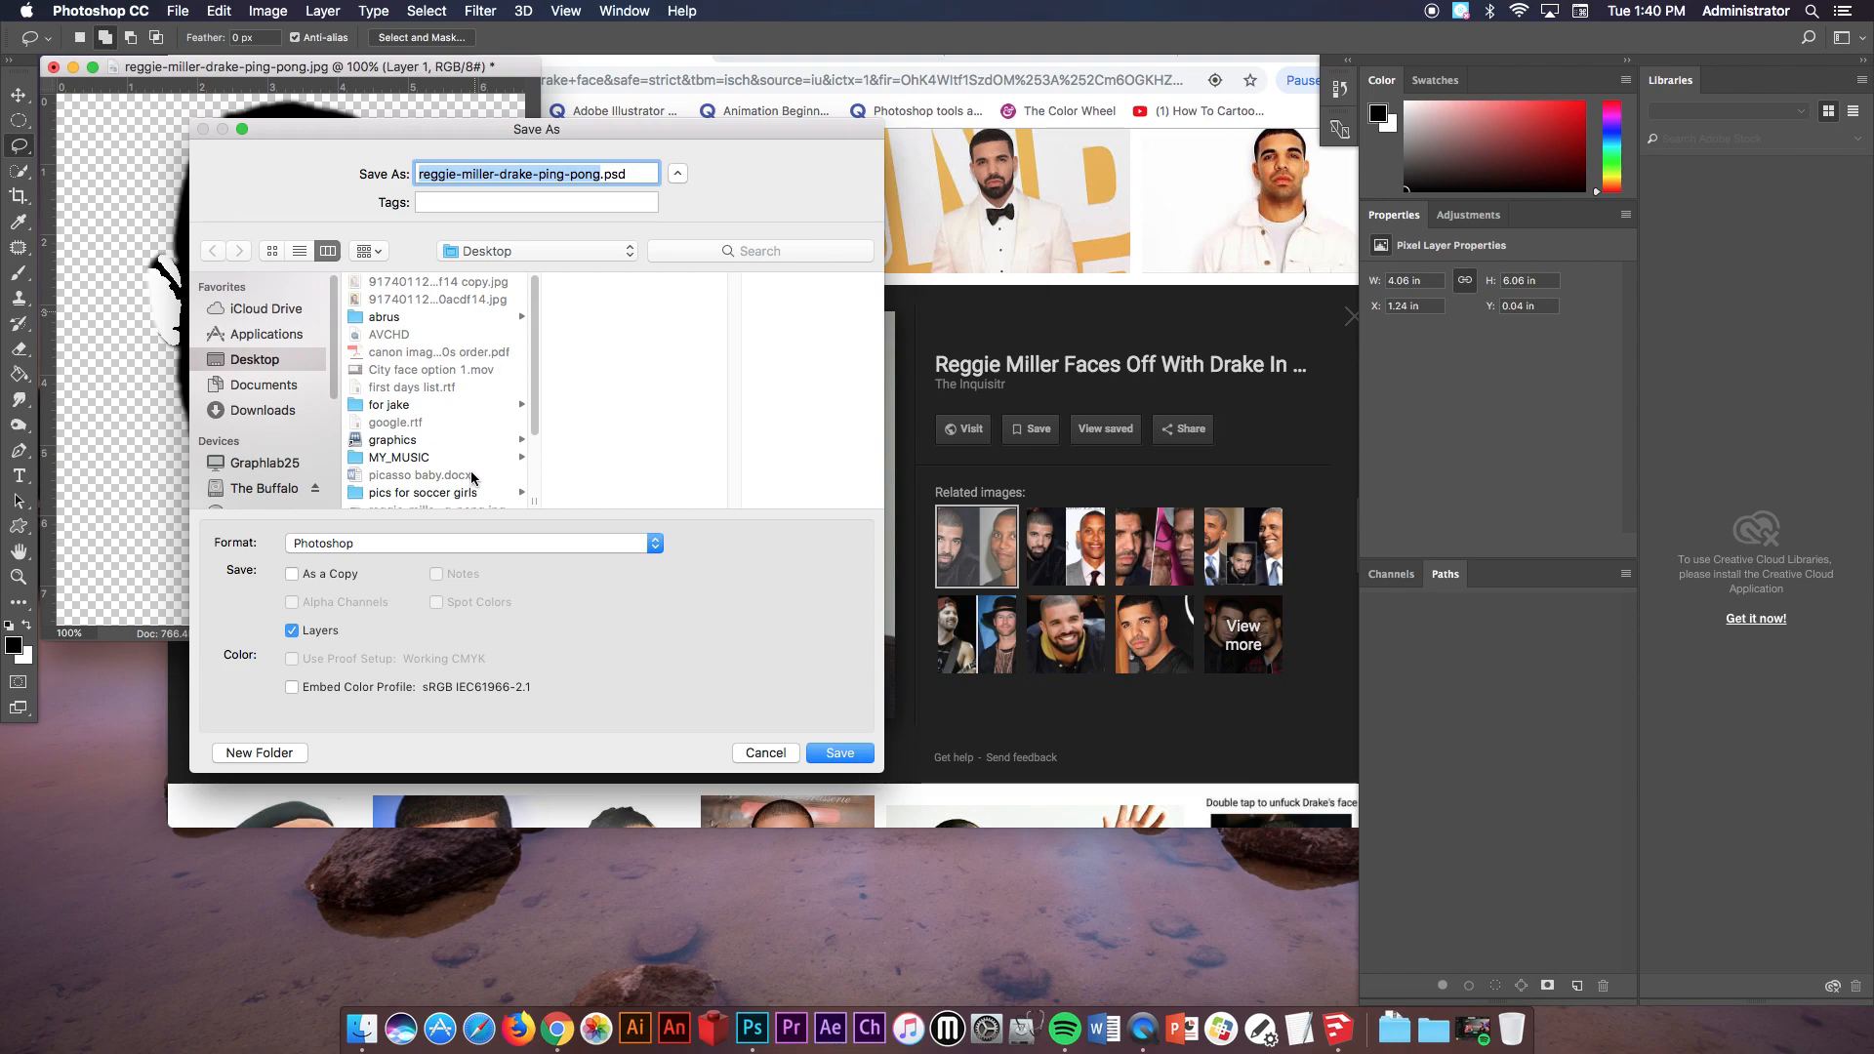
click(430, 544)
click(374, 661)
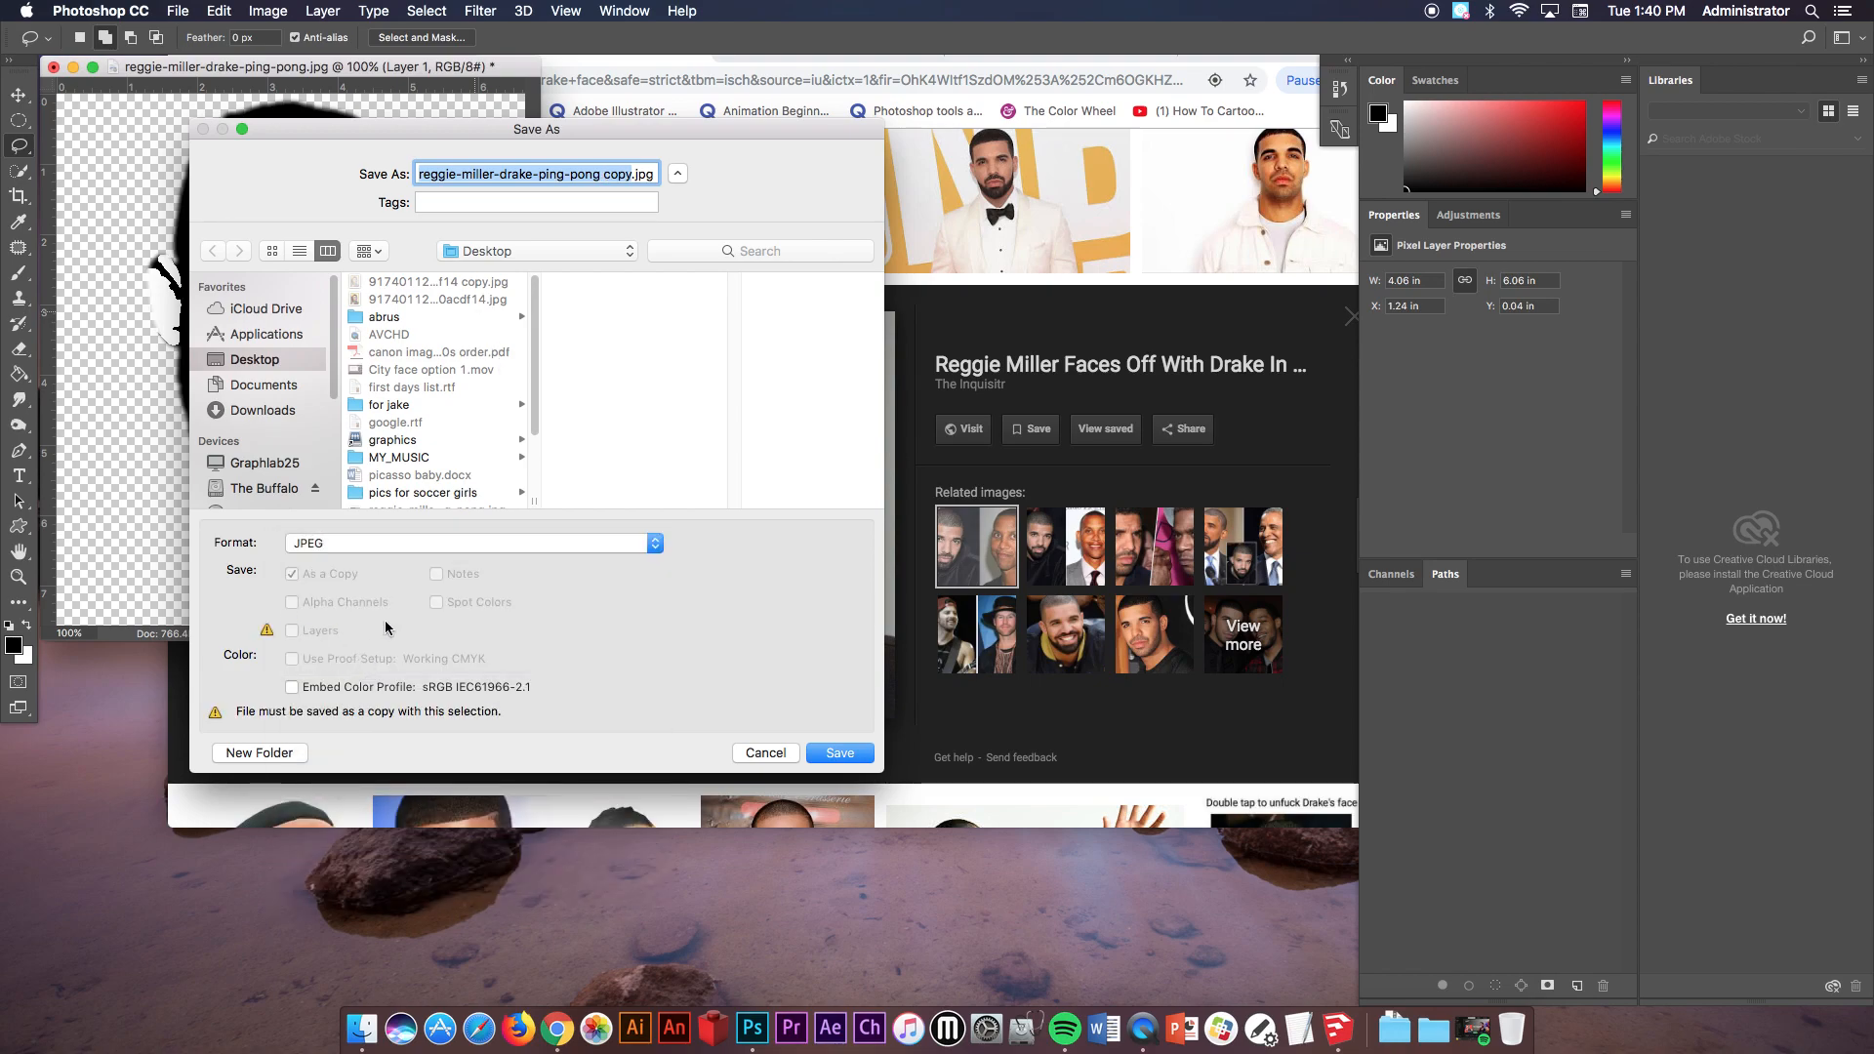
click(845, 756)
click(517, 137)
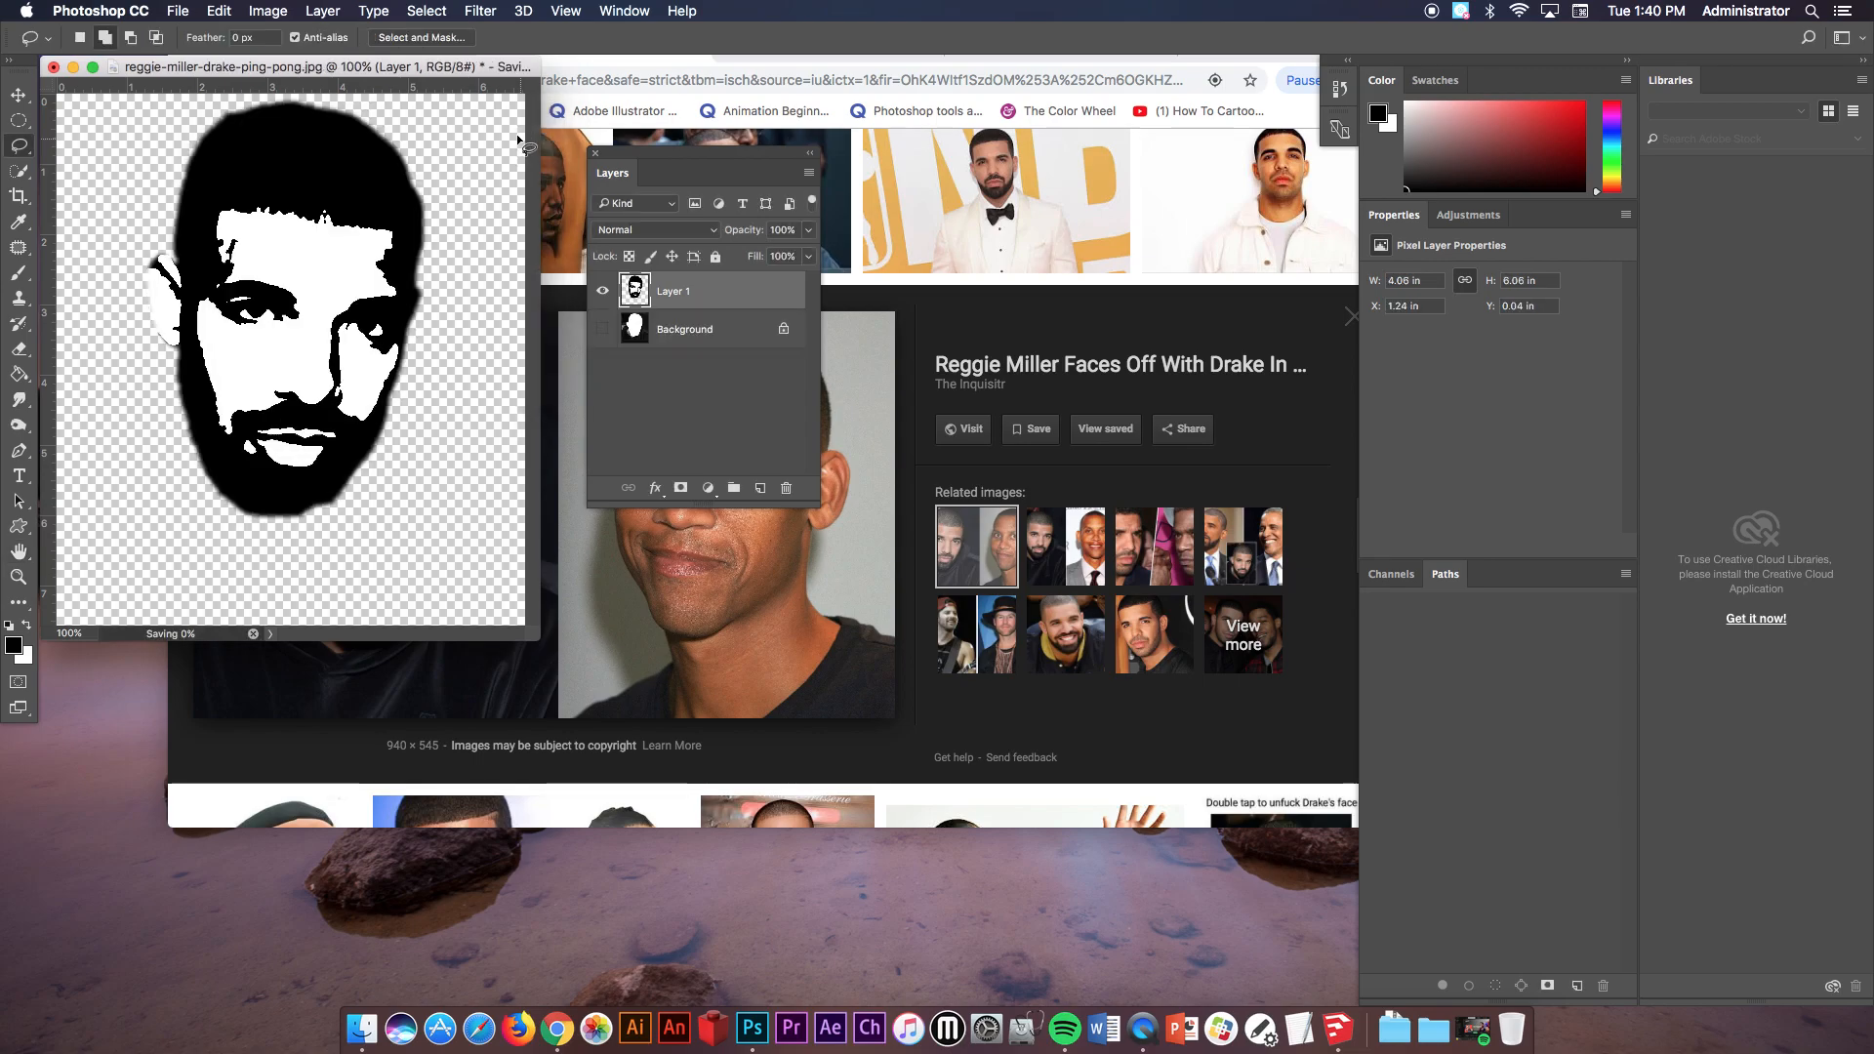
click(54, 66)
click(885, 350)
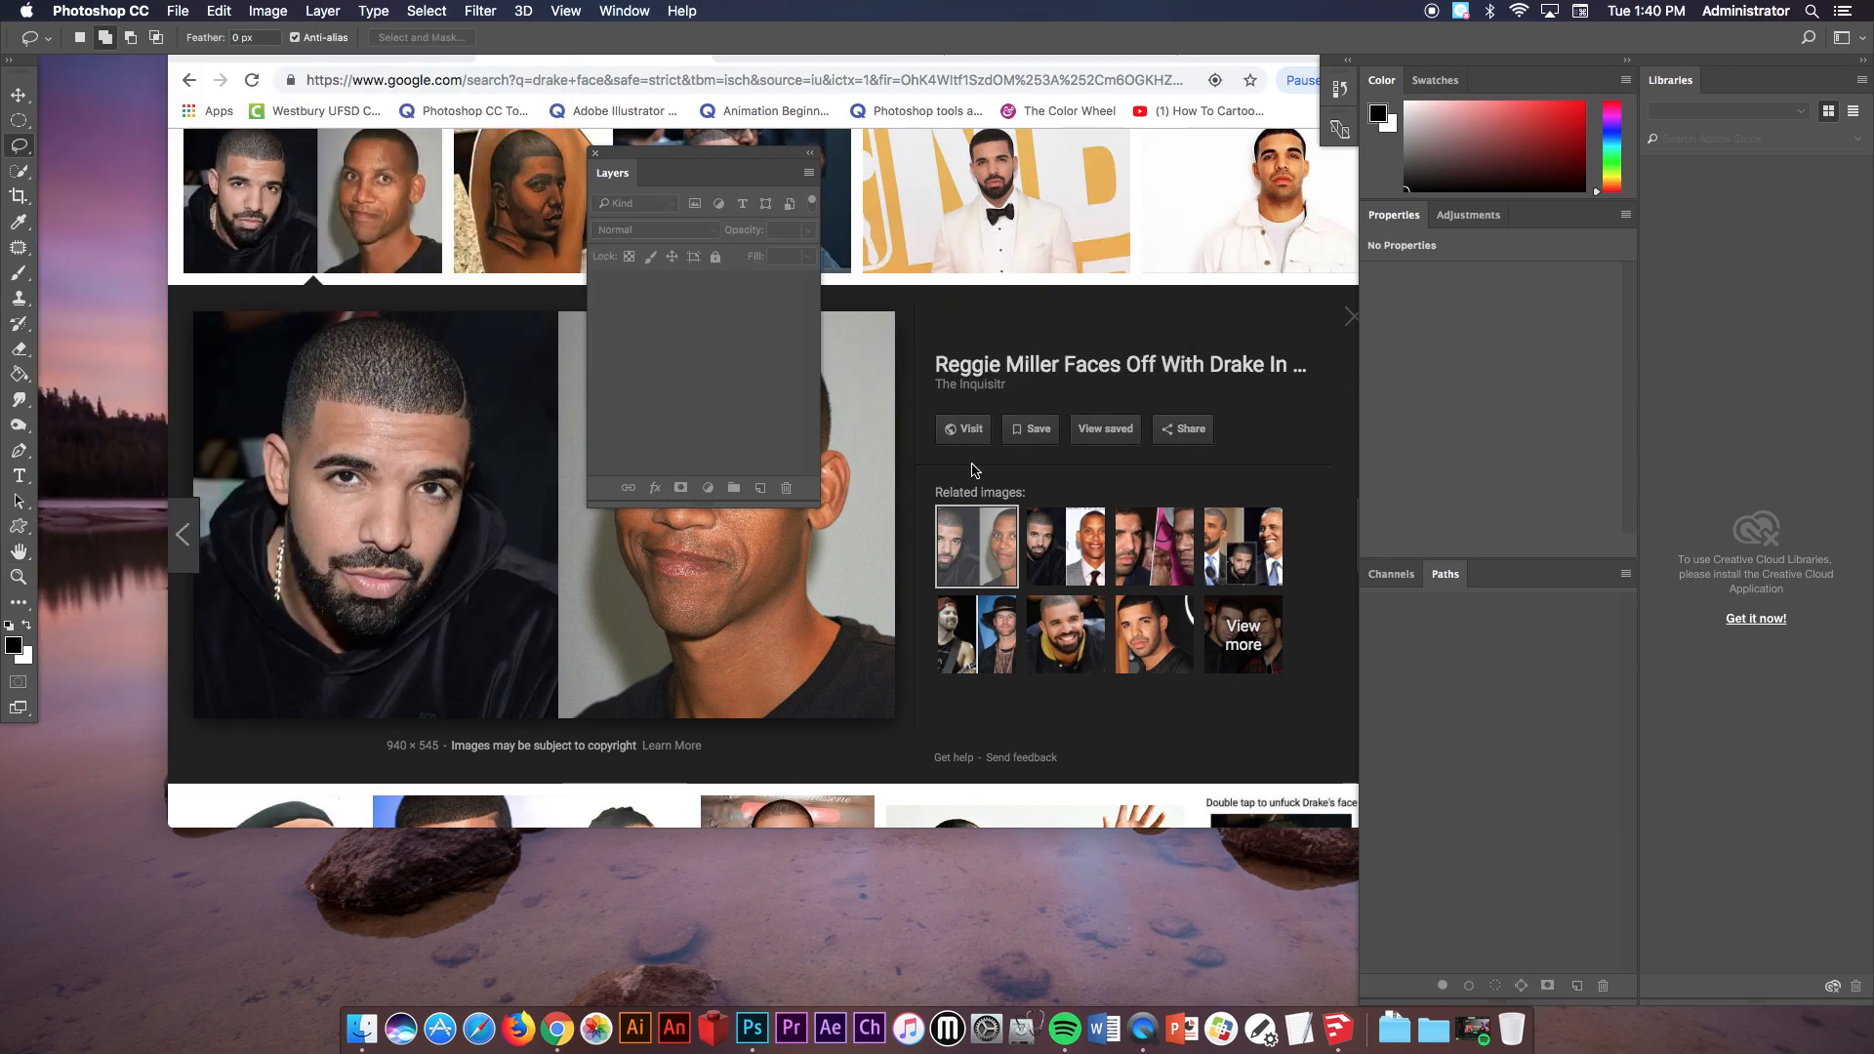
Switch to SketchUp and delete the default person figure from the new model.
click(1339, 1028)
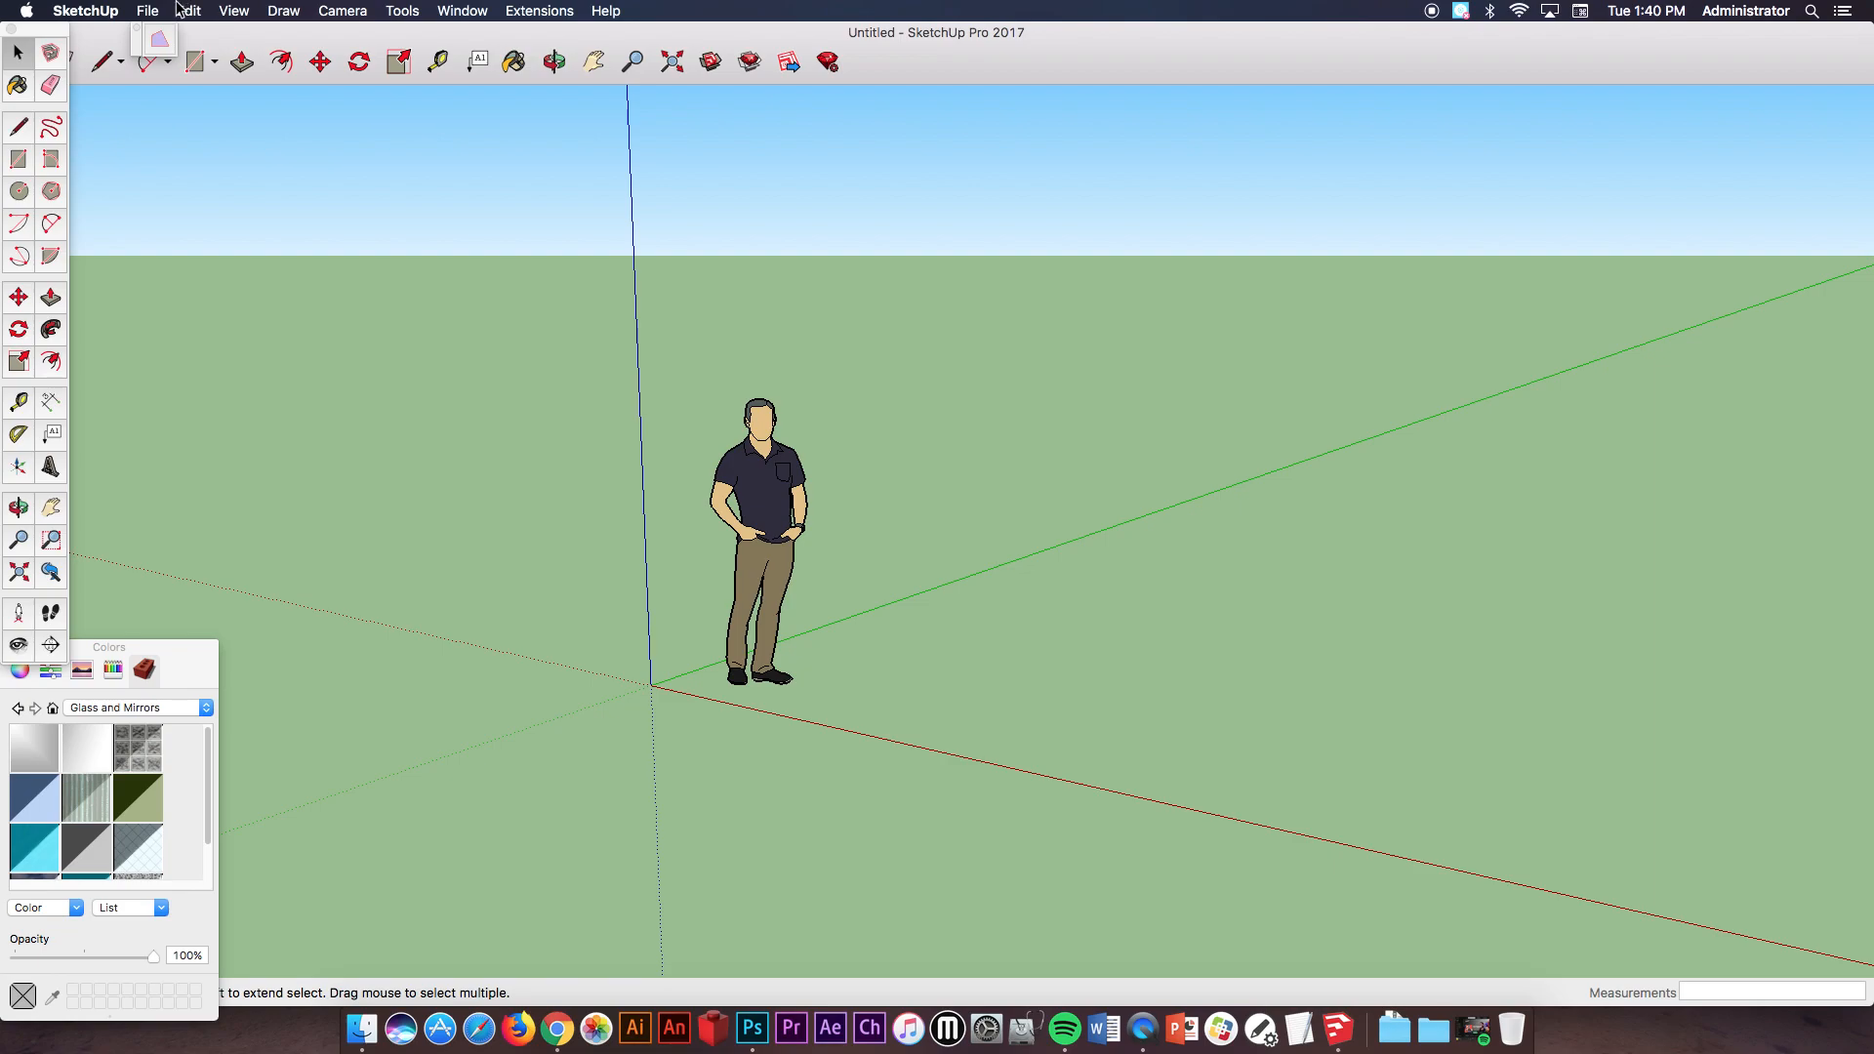
click(149, 11)
click(665, 367)
click(768, 438)
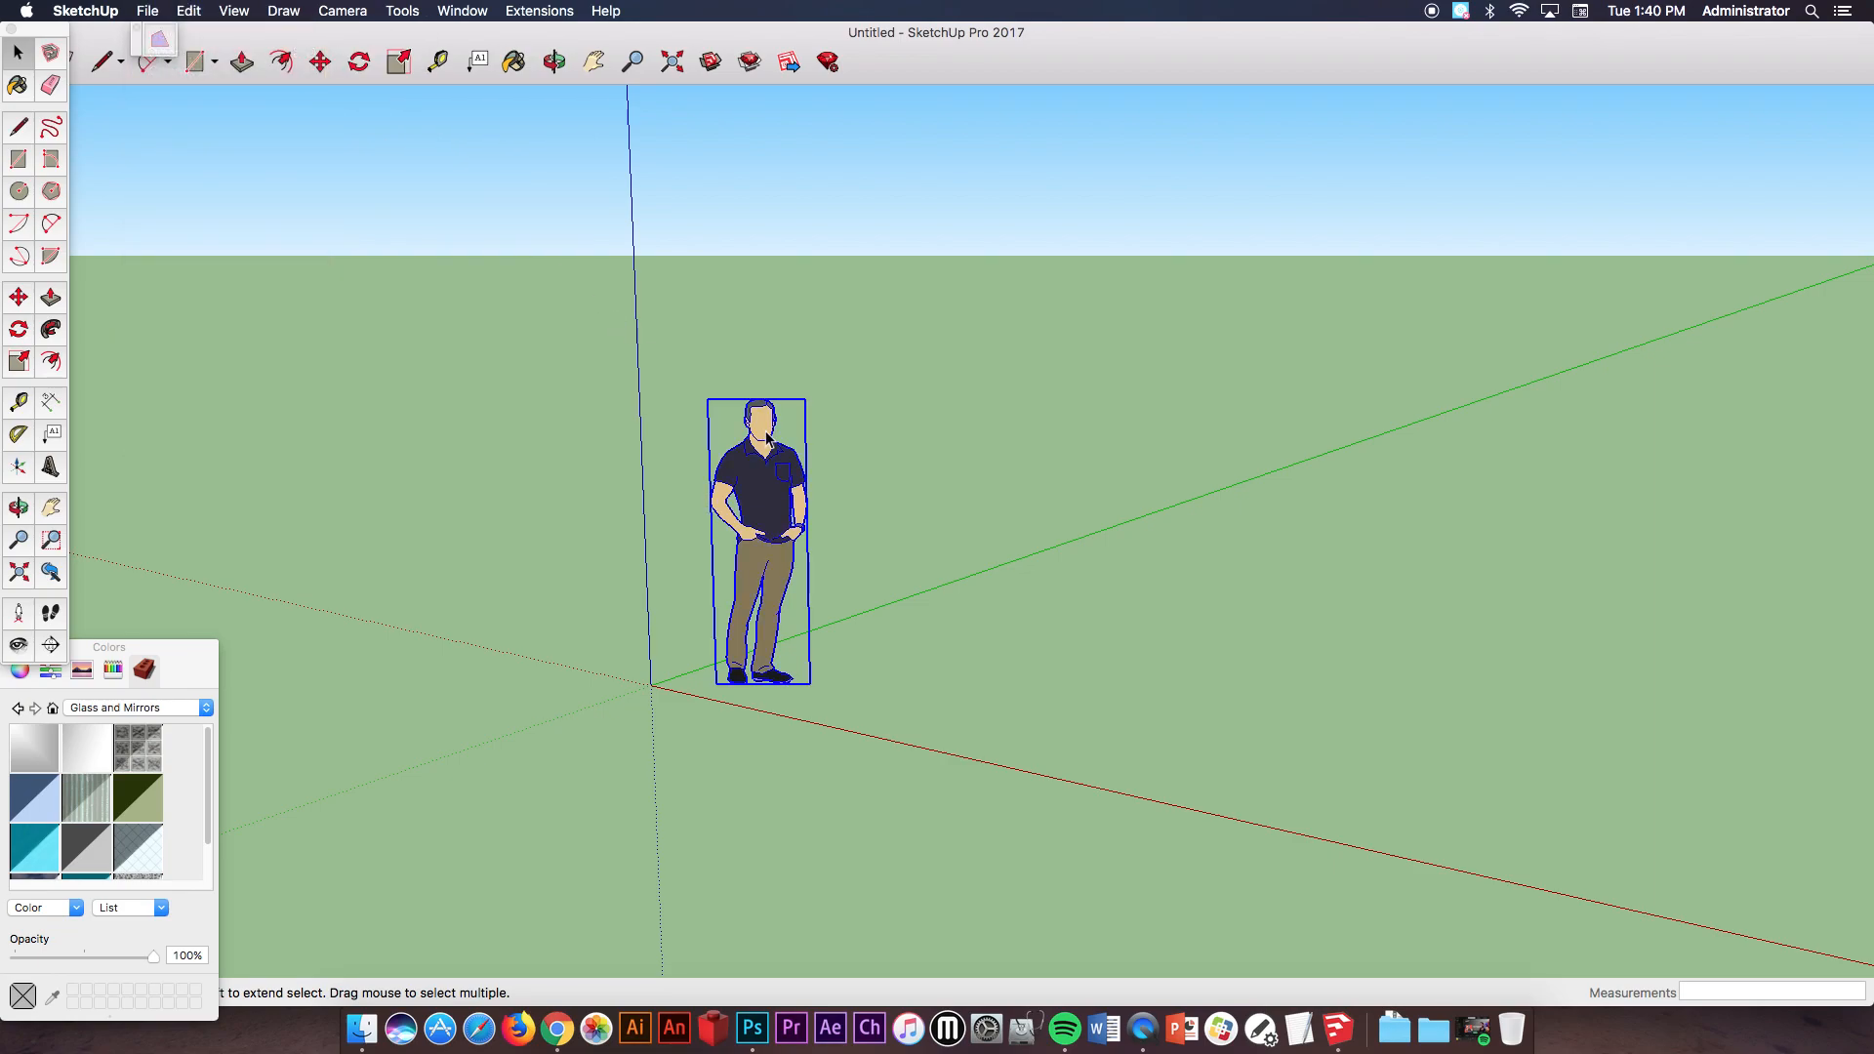
key(Delete)
Import "reggie-miller-drake-ping-pong copy.jpg" from the Desktop as an image, placing its corner at the origin on the ground plane.
click(147, 11)
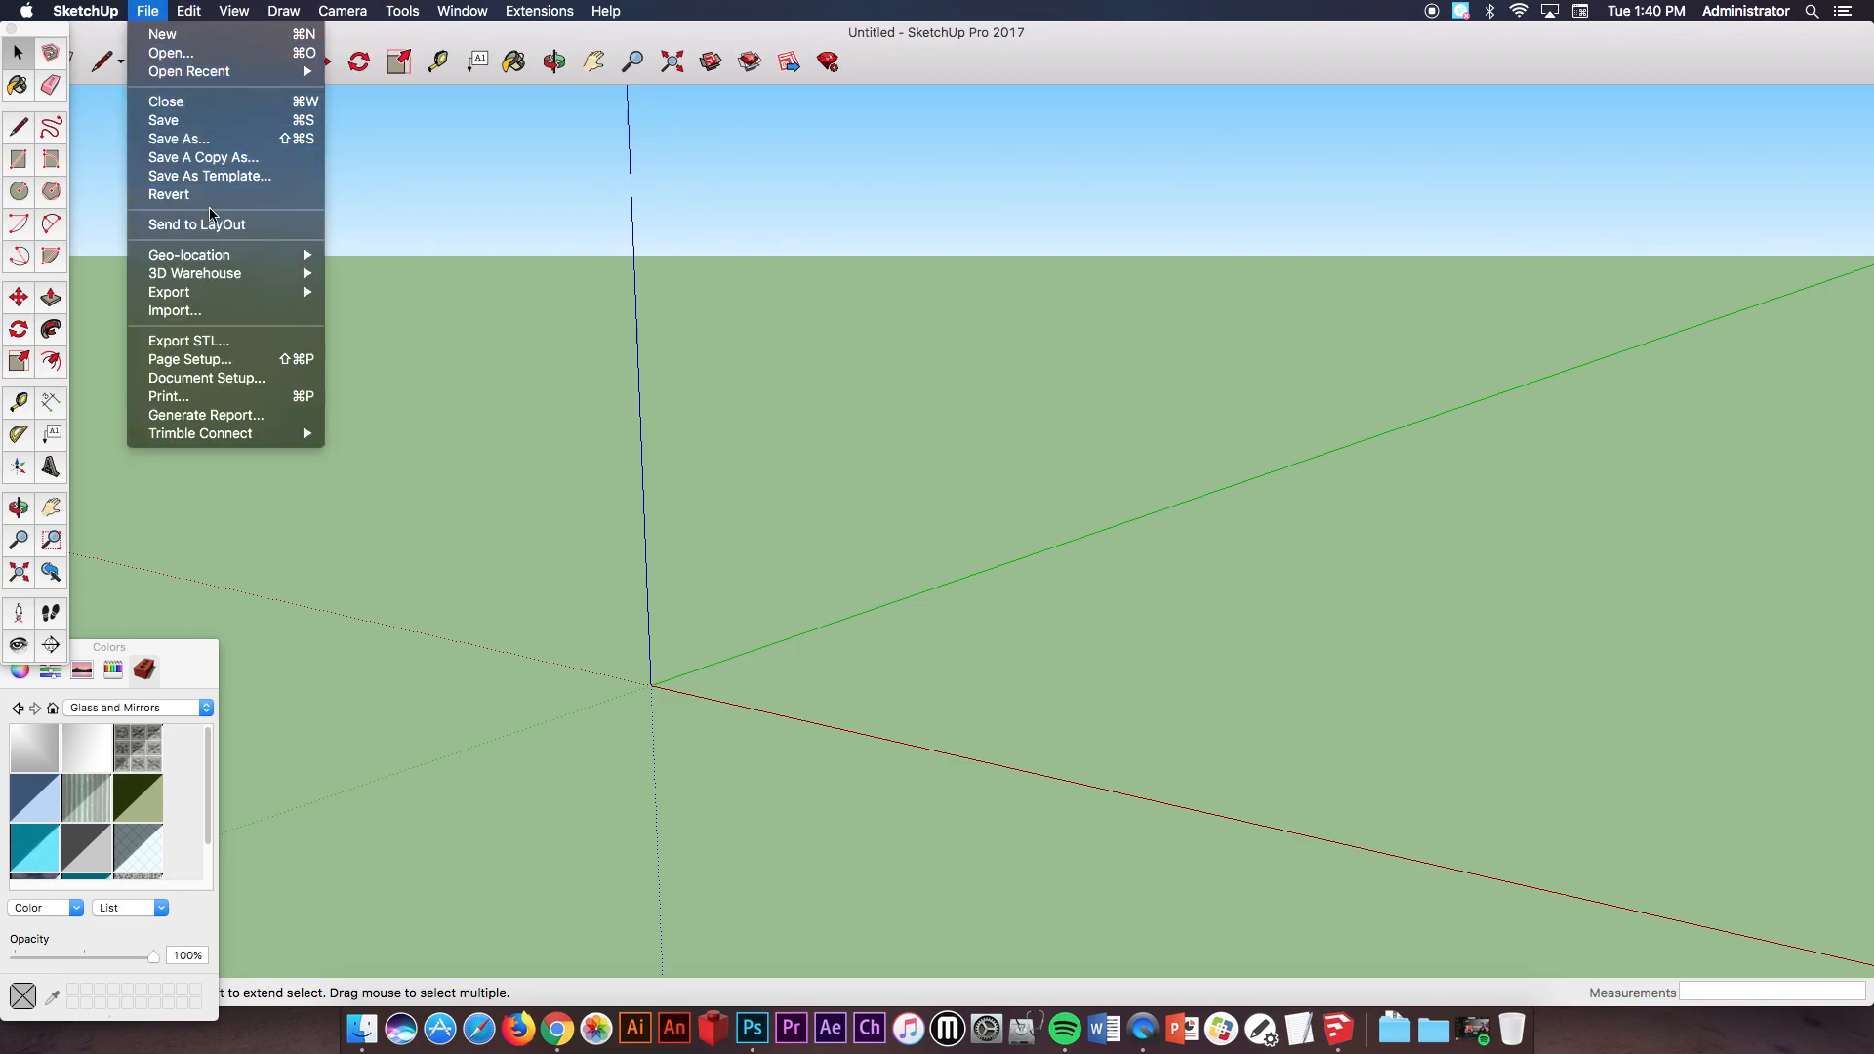
click(598, 373)
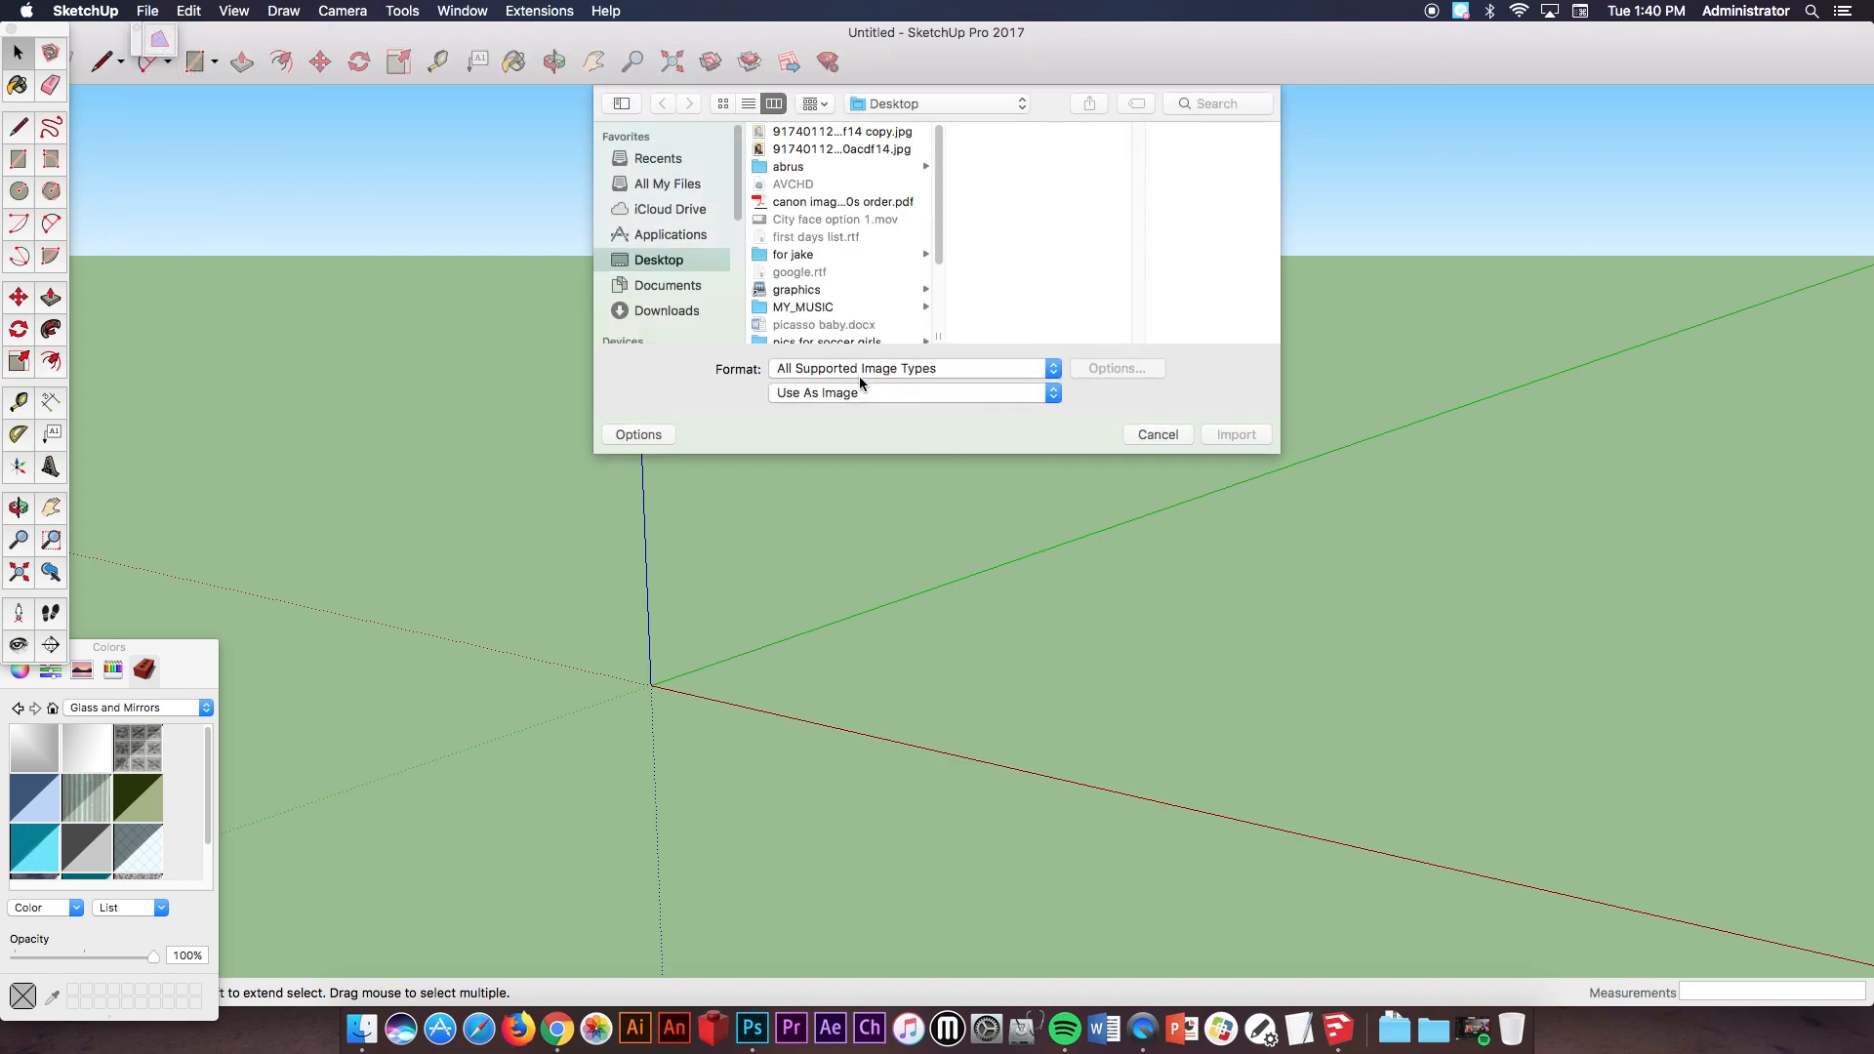
click(817, 400)
click(816, 391)
scroll(931, 245, down, 3)
click(816, 250)
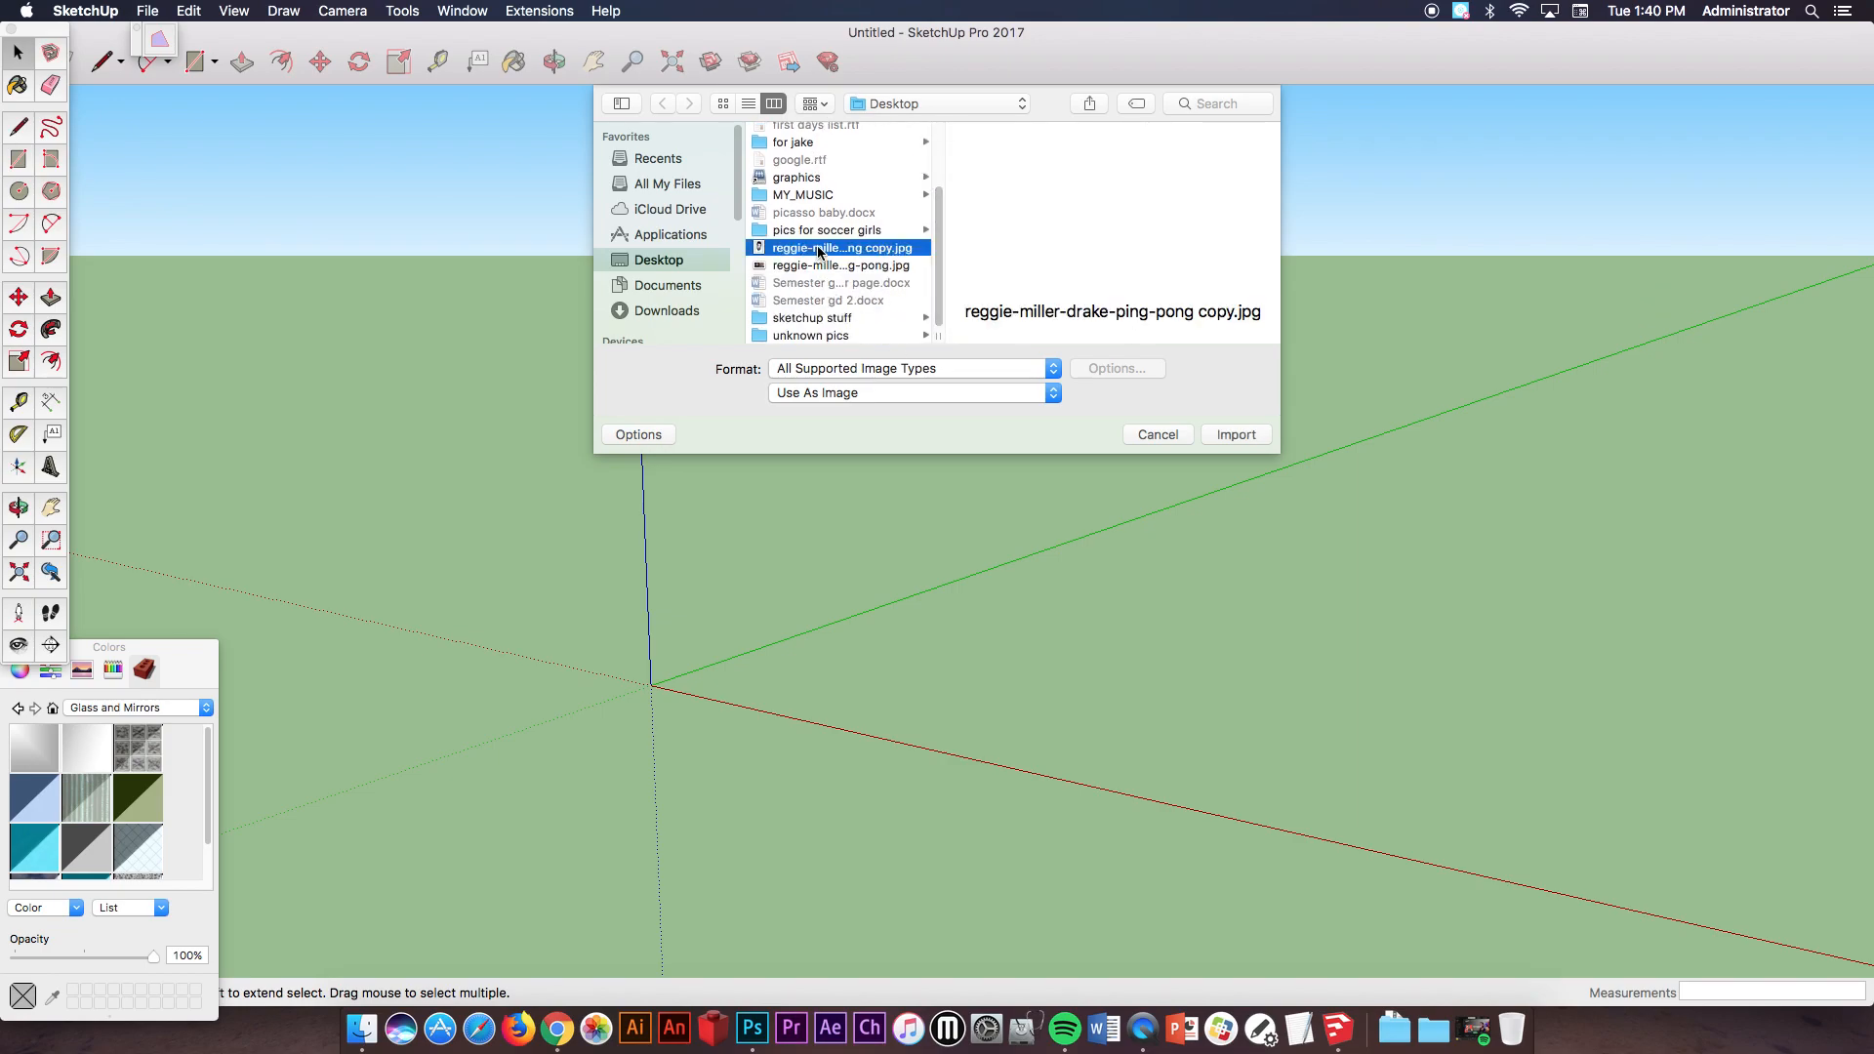
click(1231, 436)
click(651, 685)
click(1053, 556)
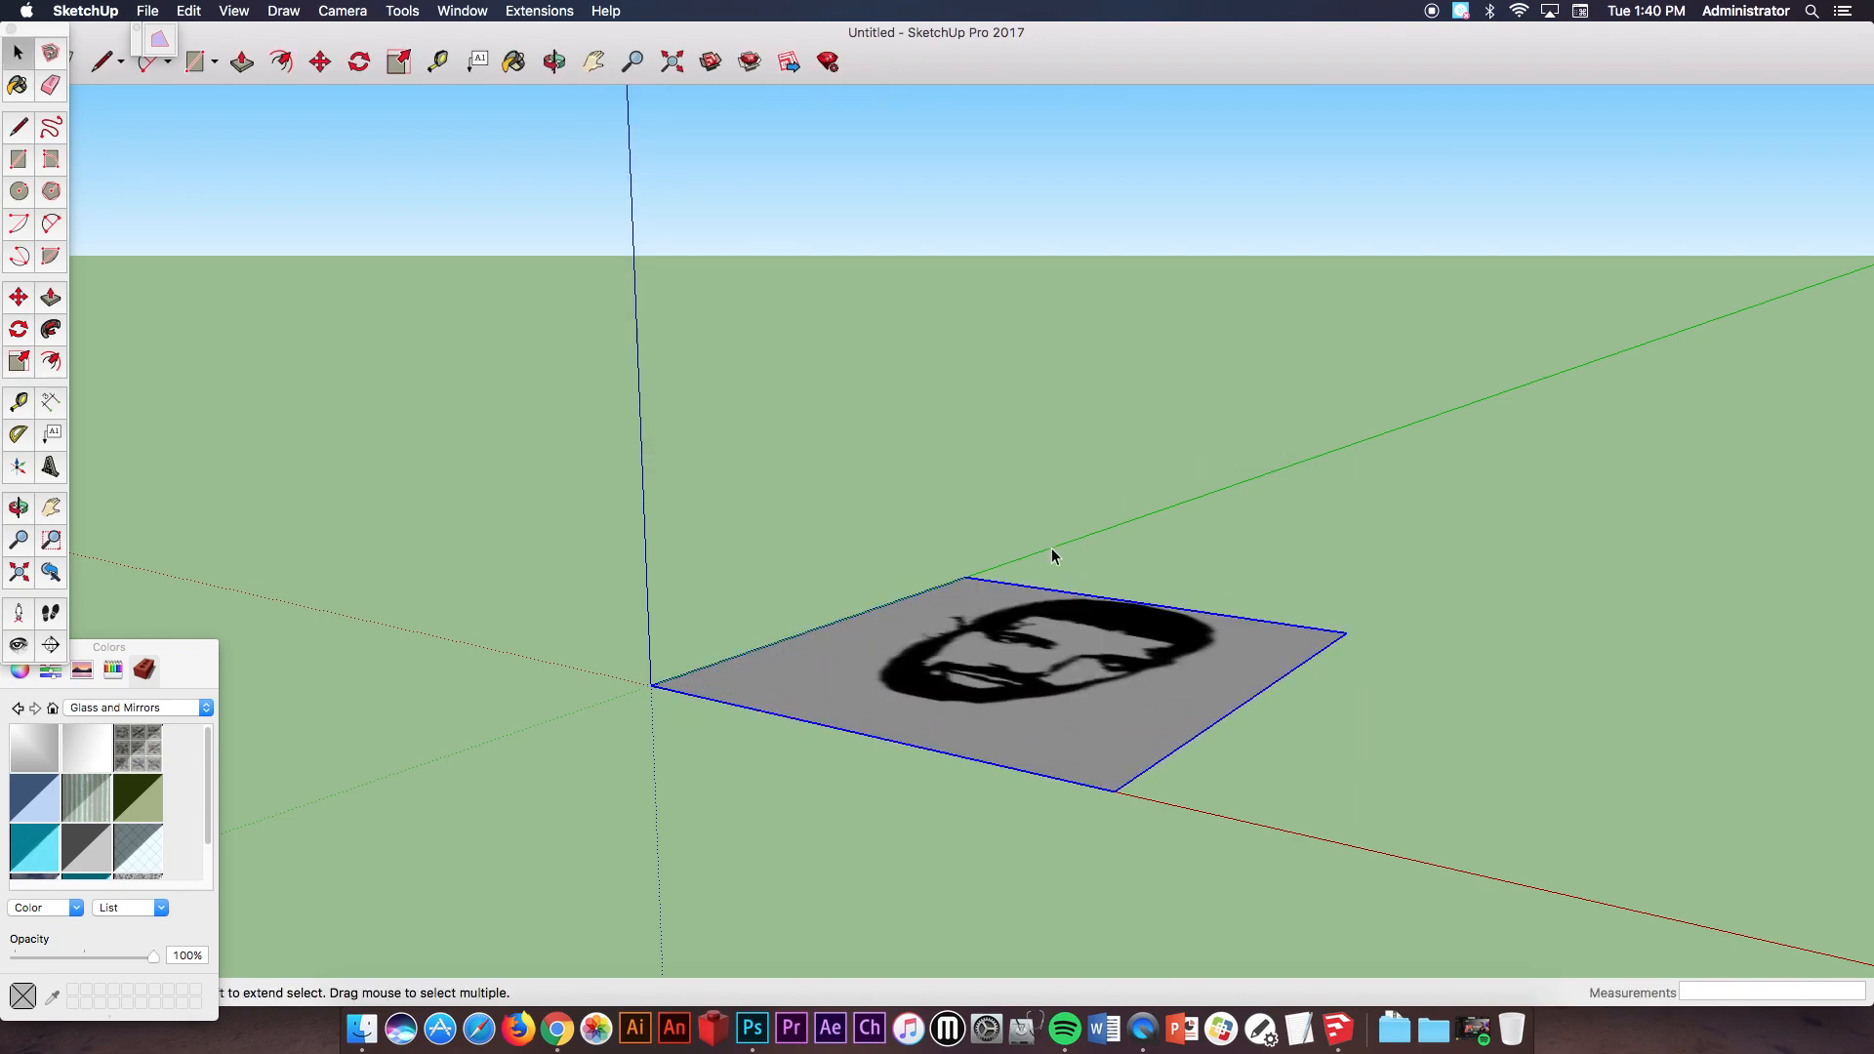
Set the camera to the standard Top view and delete the imported portrait image.
click(367, 8)
mouse_move(467, 71)
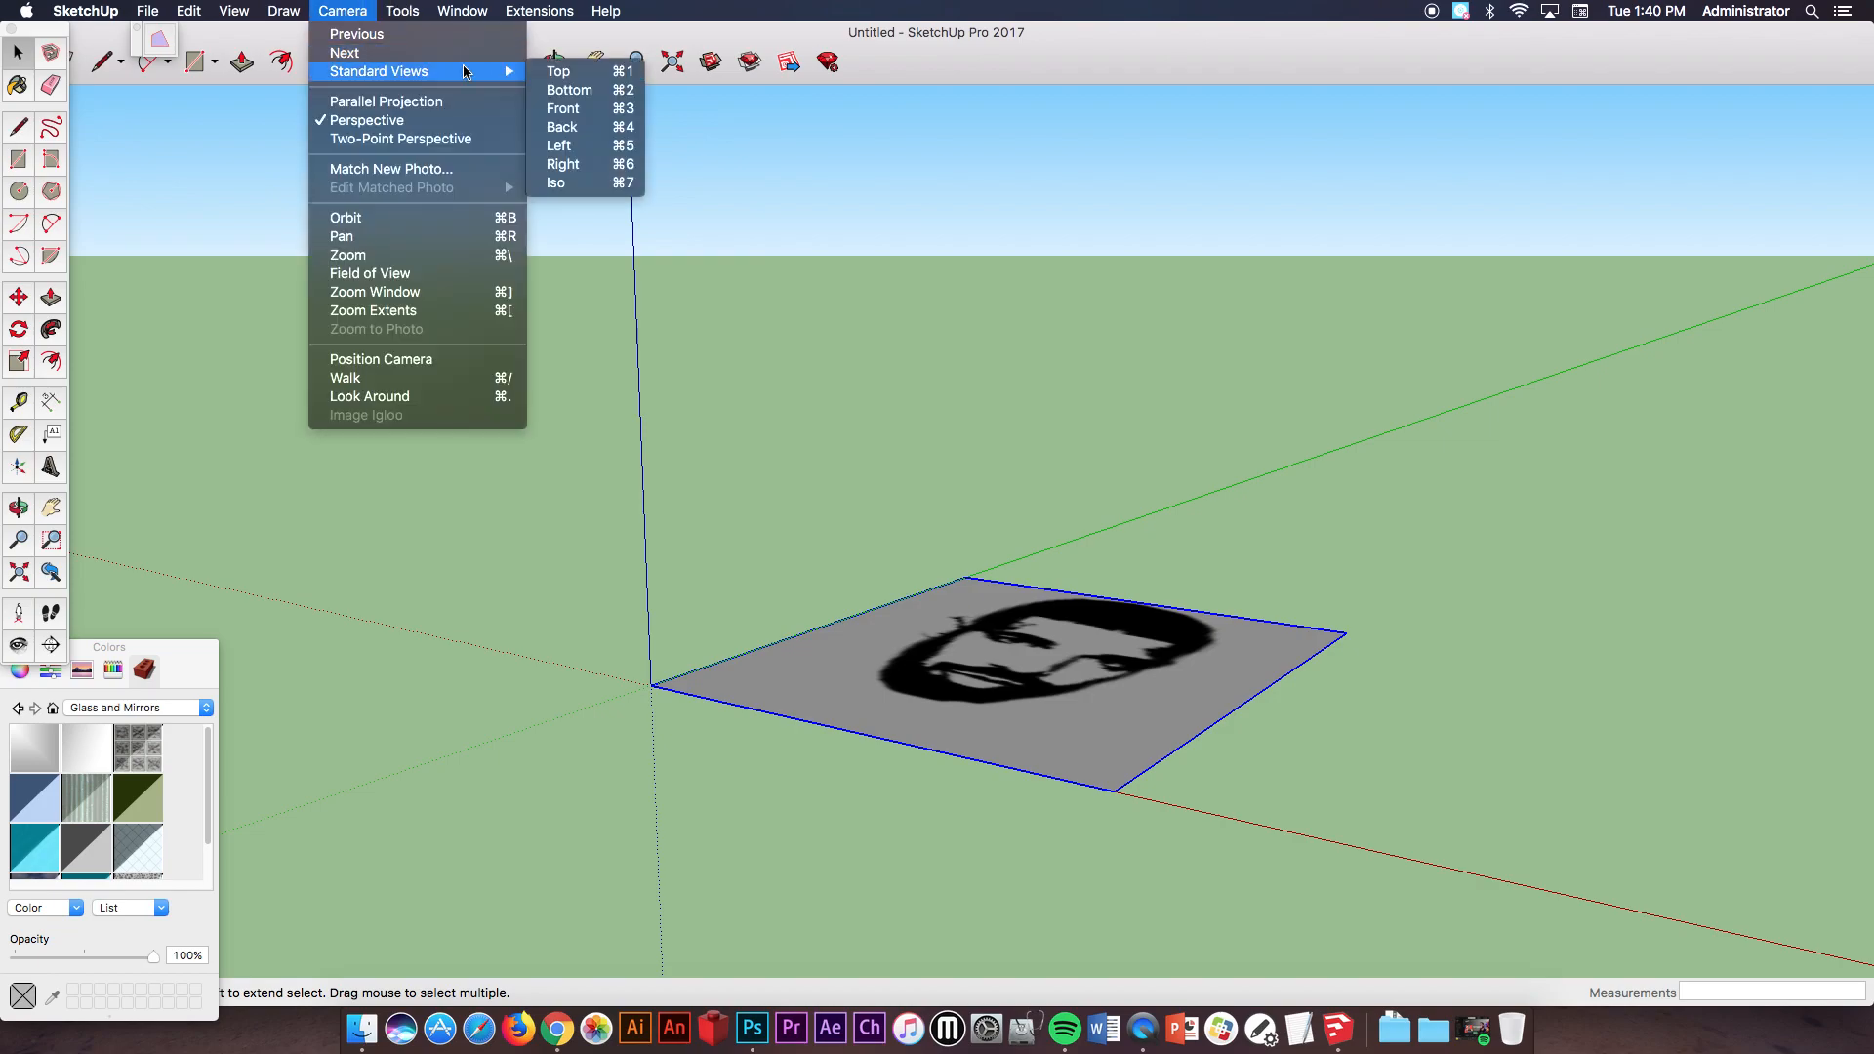
click(601, 71)
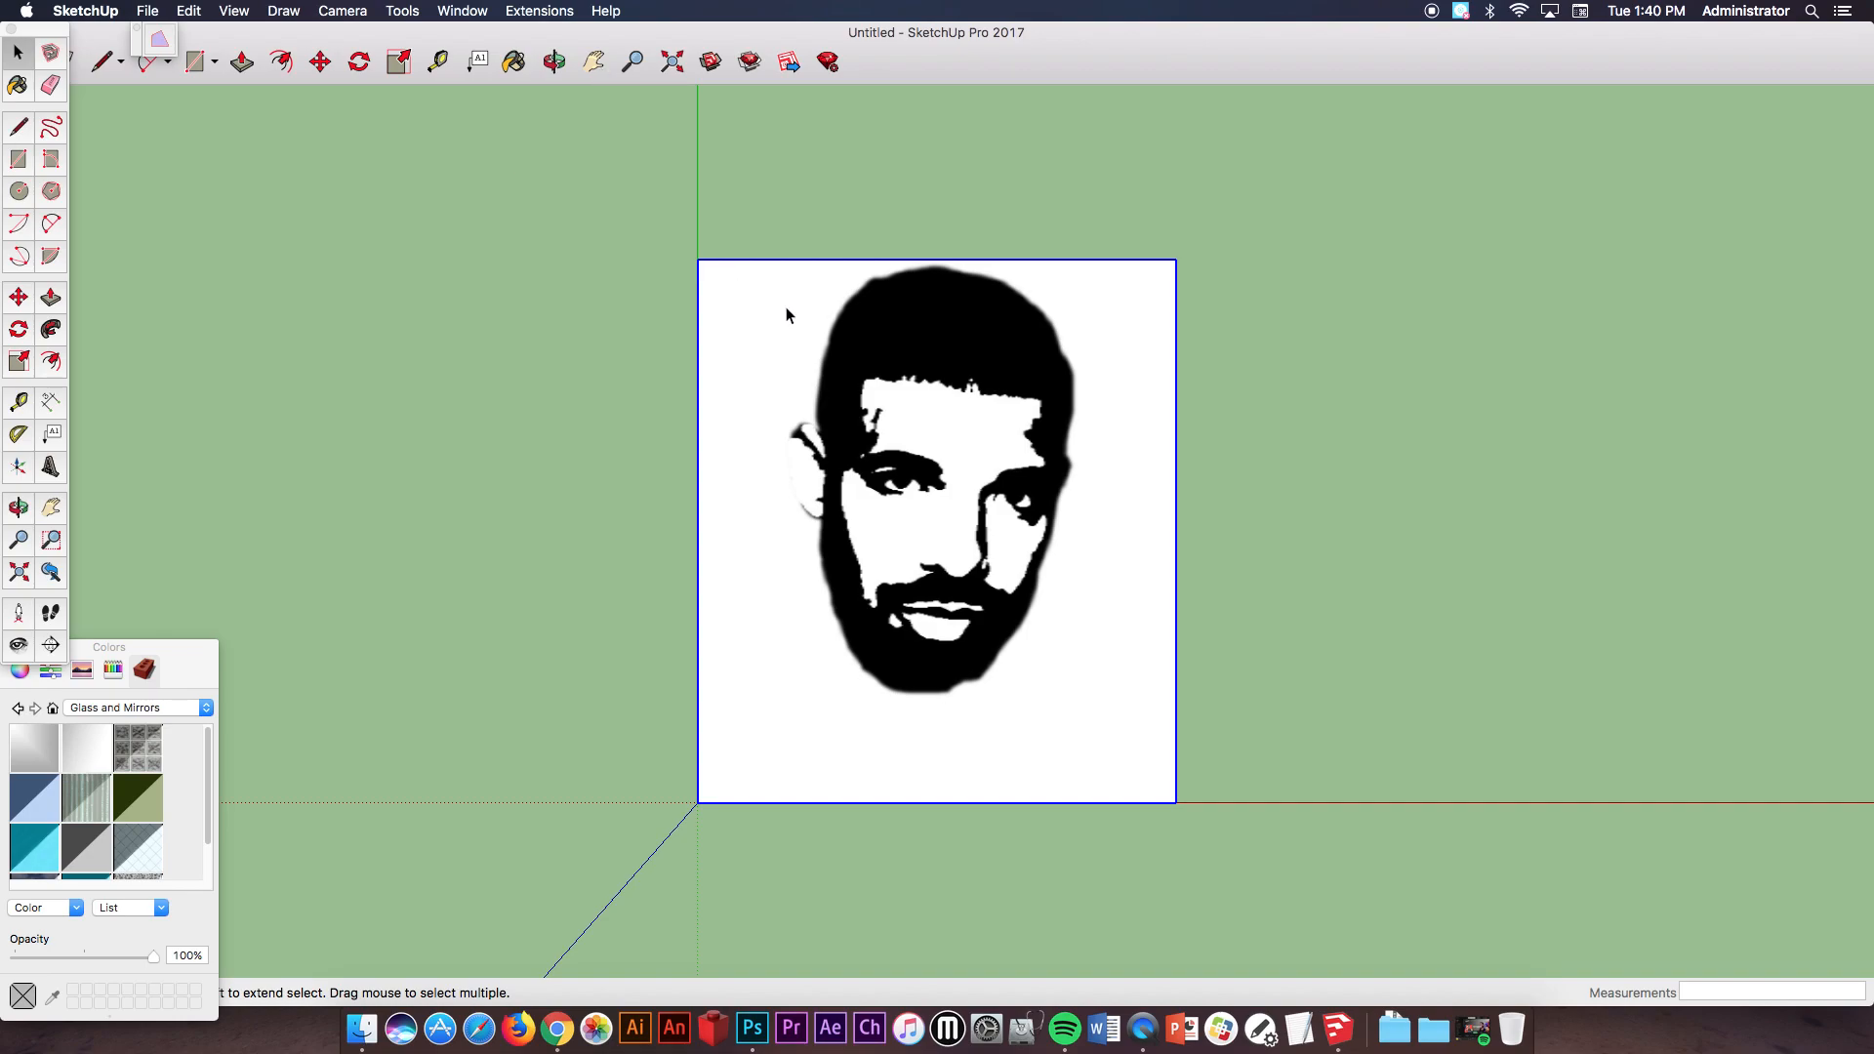
key(Delete)
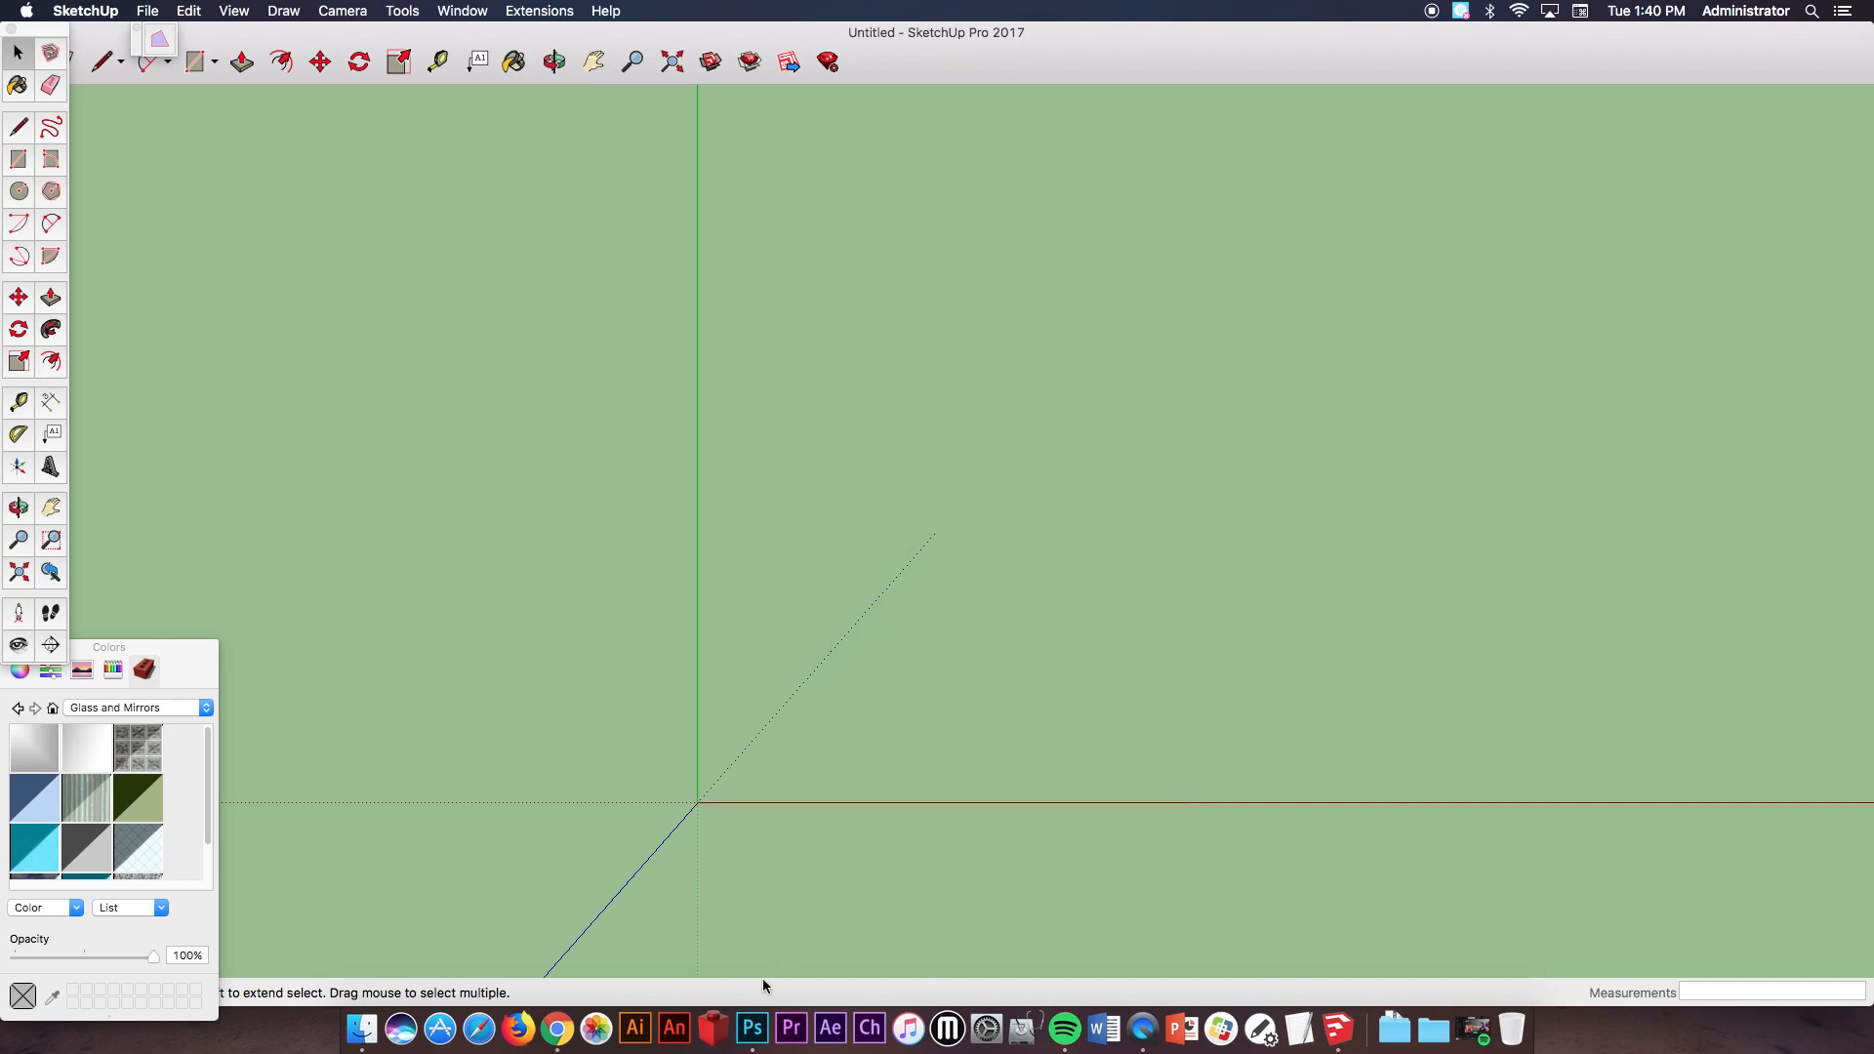
click(751, 1028)
click(176, 10)
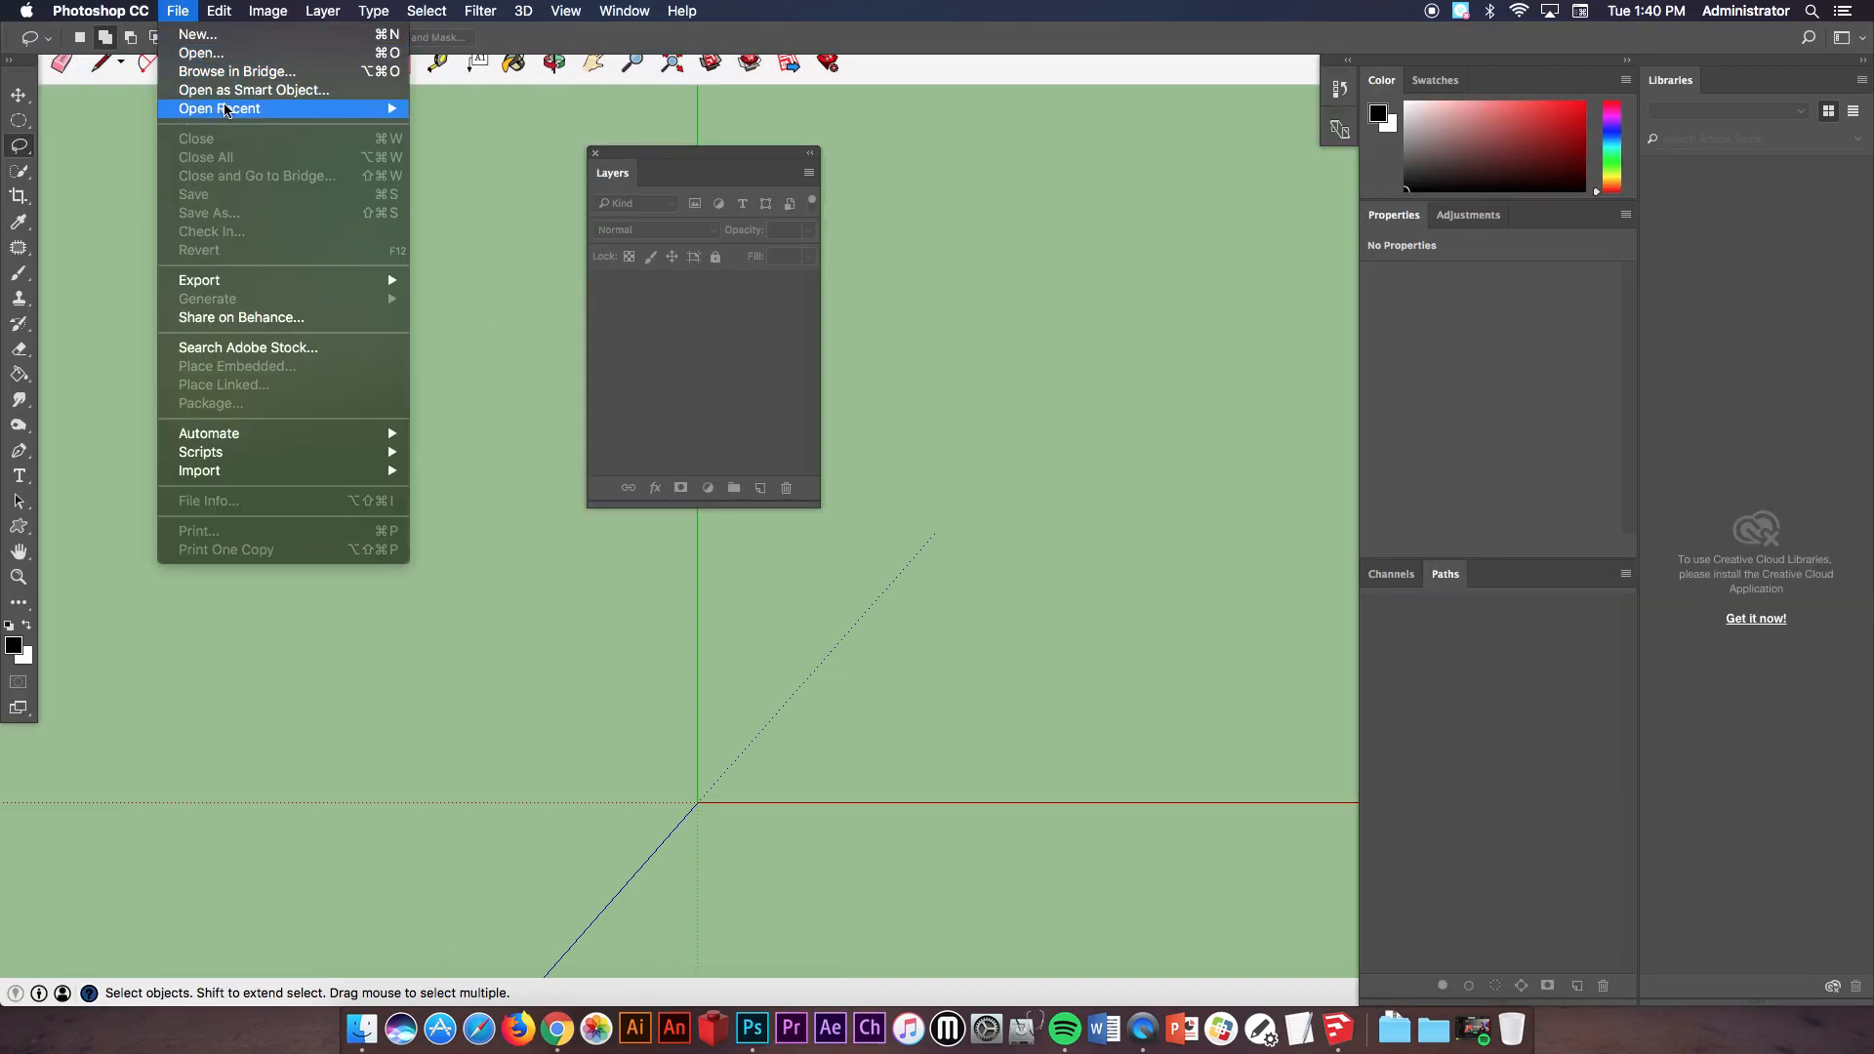
mouse_move(366, 109)
click(493, 108)
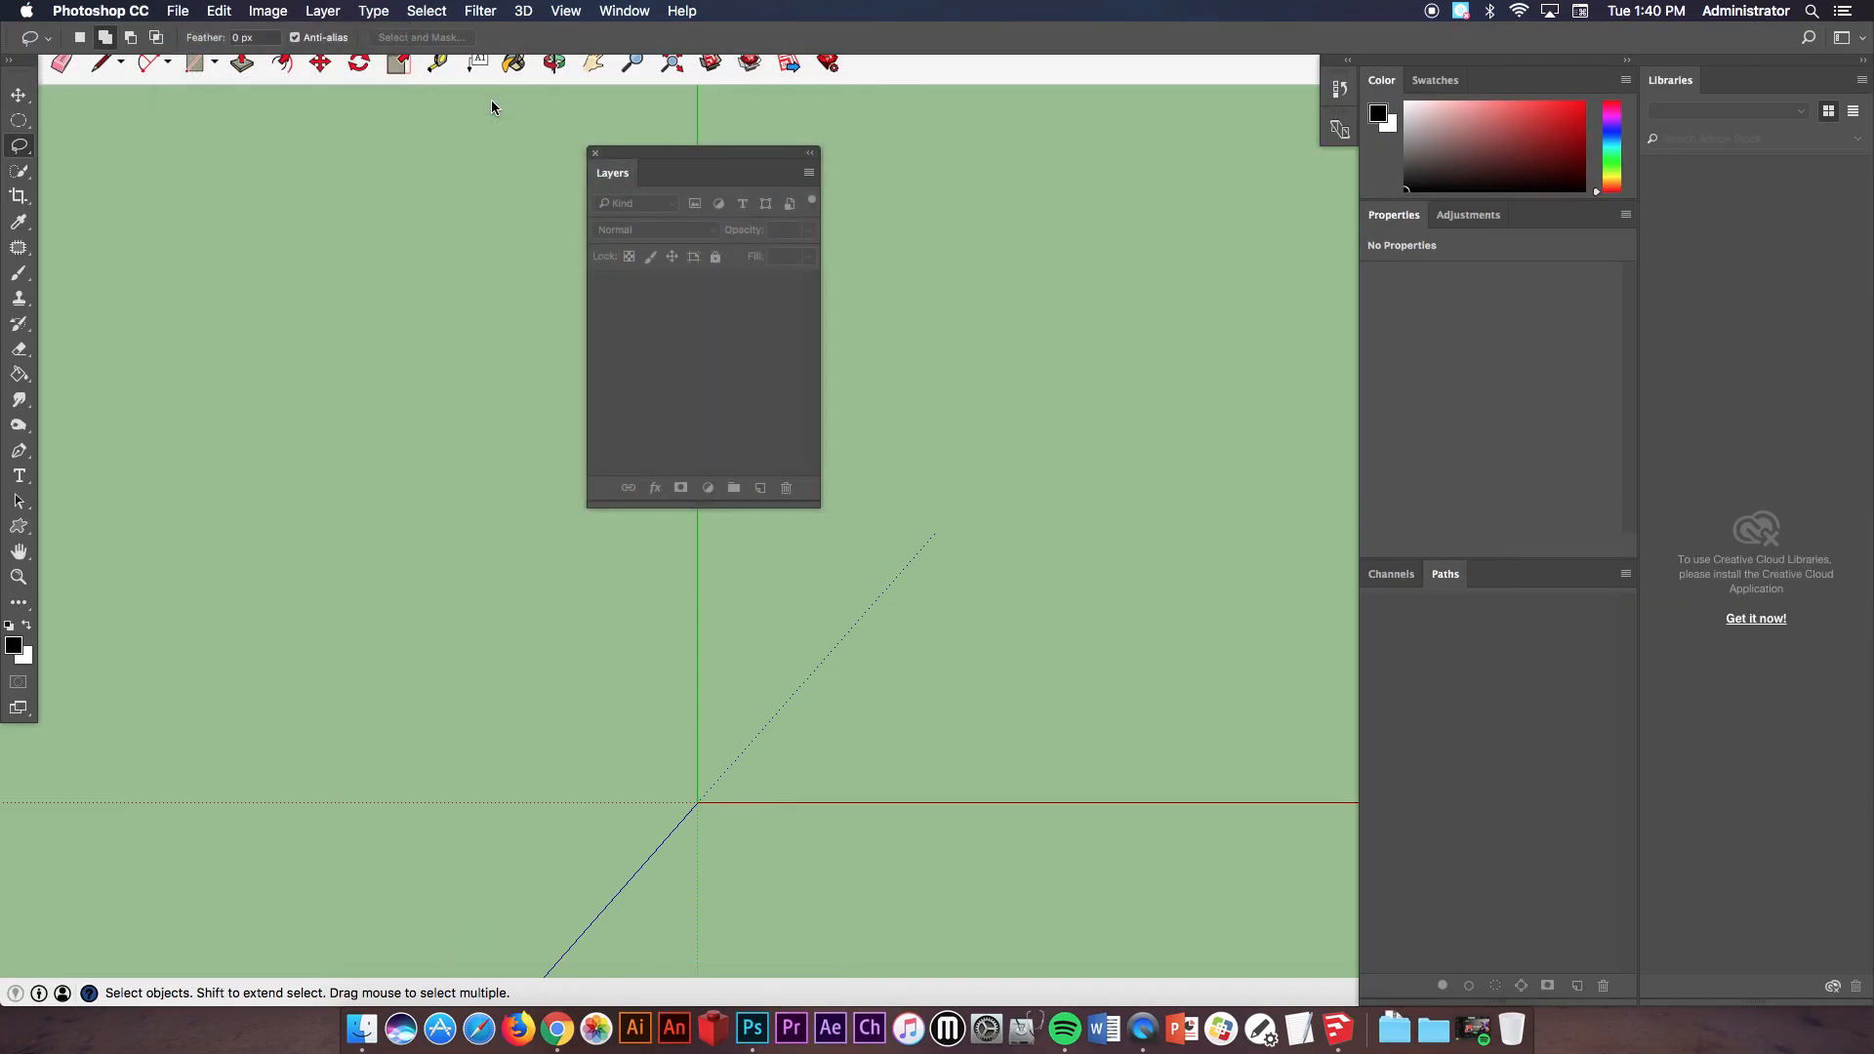
click(51, 67)
Move the SketchUp window out of the way and open "reggie-miller-drake-ping-pong copy.jpg" from the desktop in Photoshop.
click(277, 98)
mouse_move(401, 38)
mouse_down()
mouse_move(536, 466)
mouse_move(603, 914)
mouse_up()
drag(1571, 718, 768, 1027)
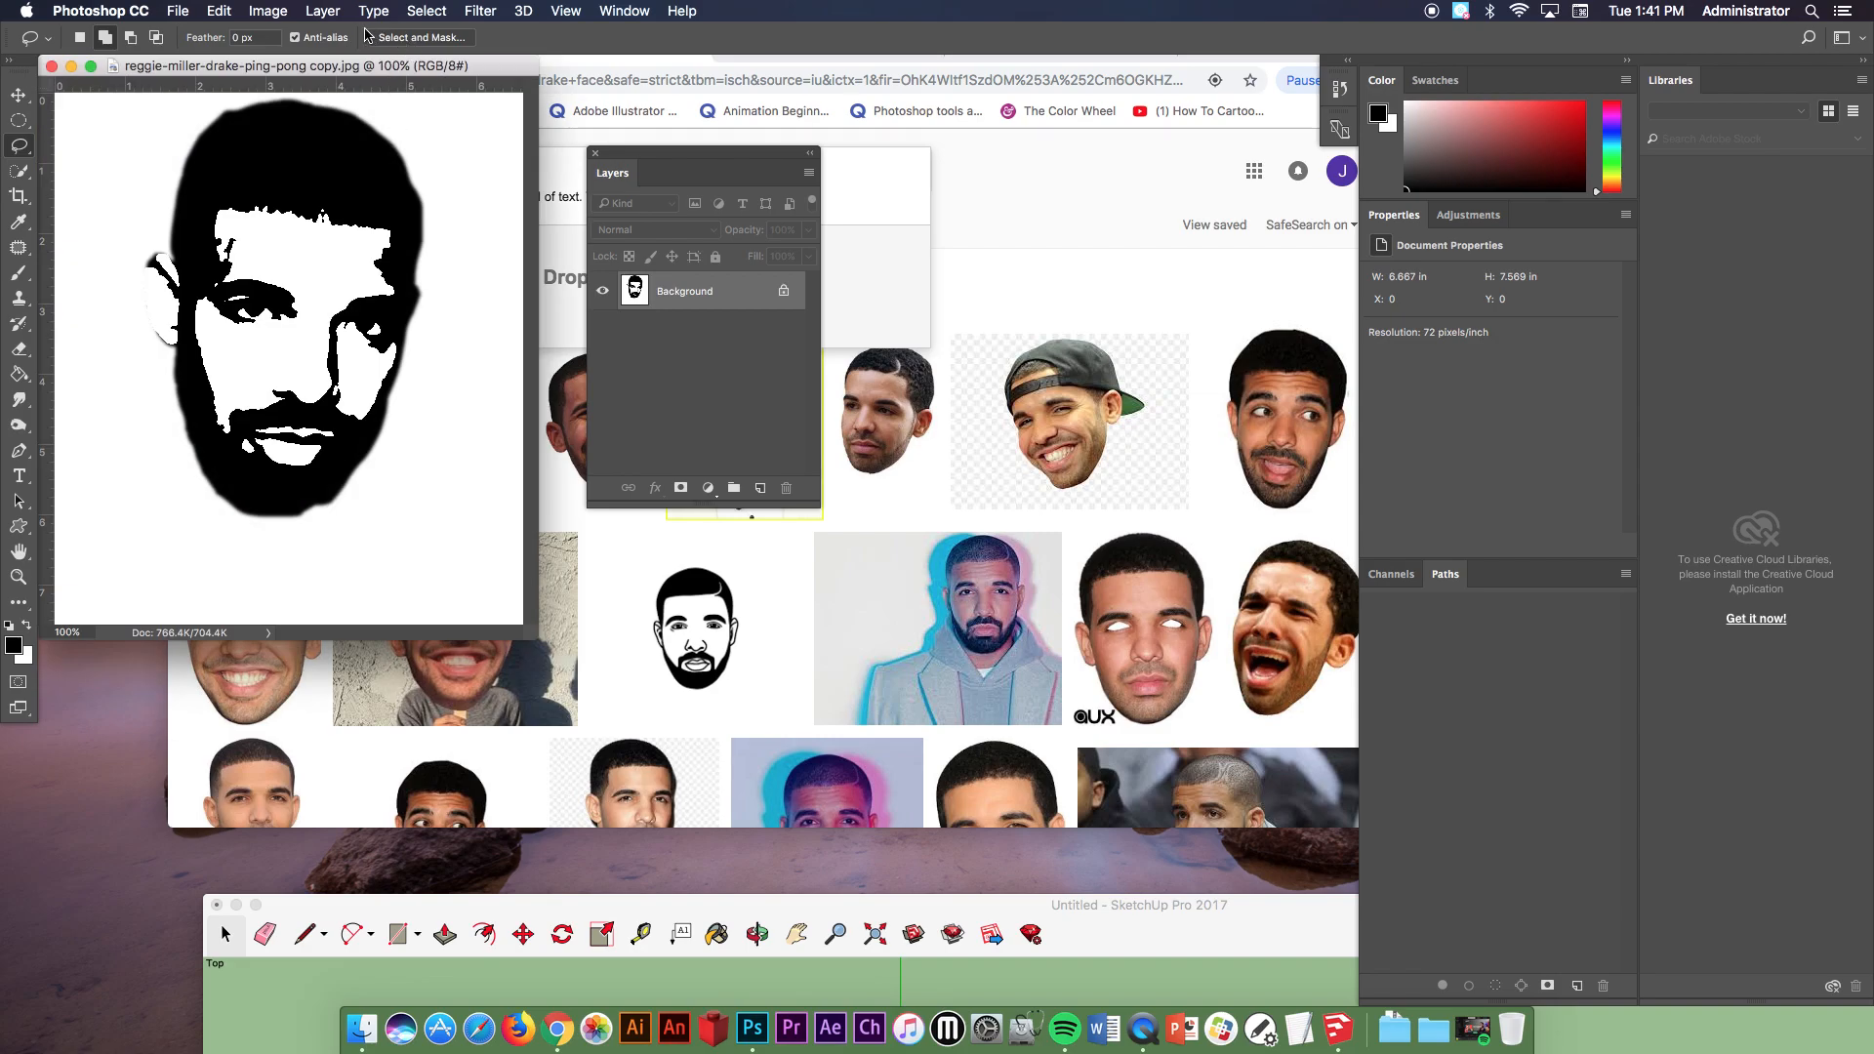
Convert the locked Background into a regular layer and set its opacity to 50%.
double_click(752, 292)
click(556, 228)
click(806, 232)
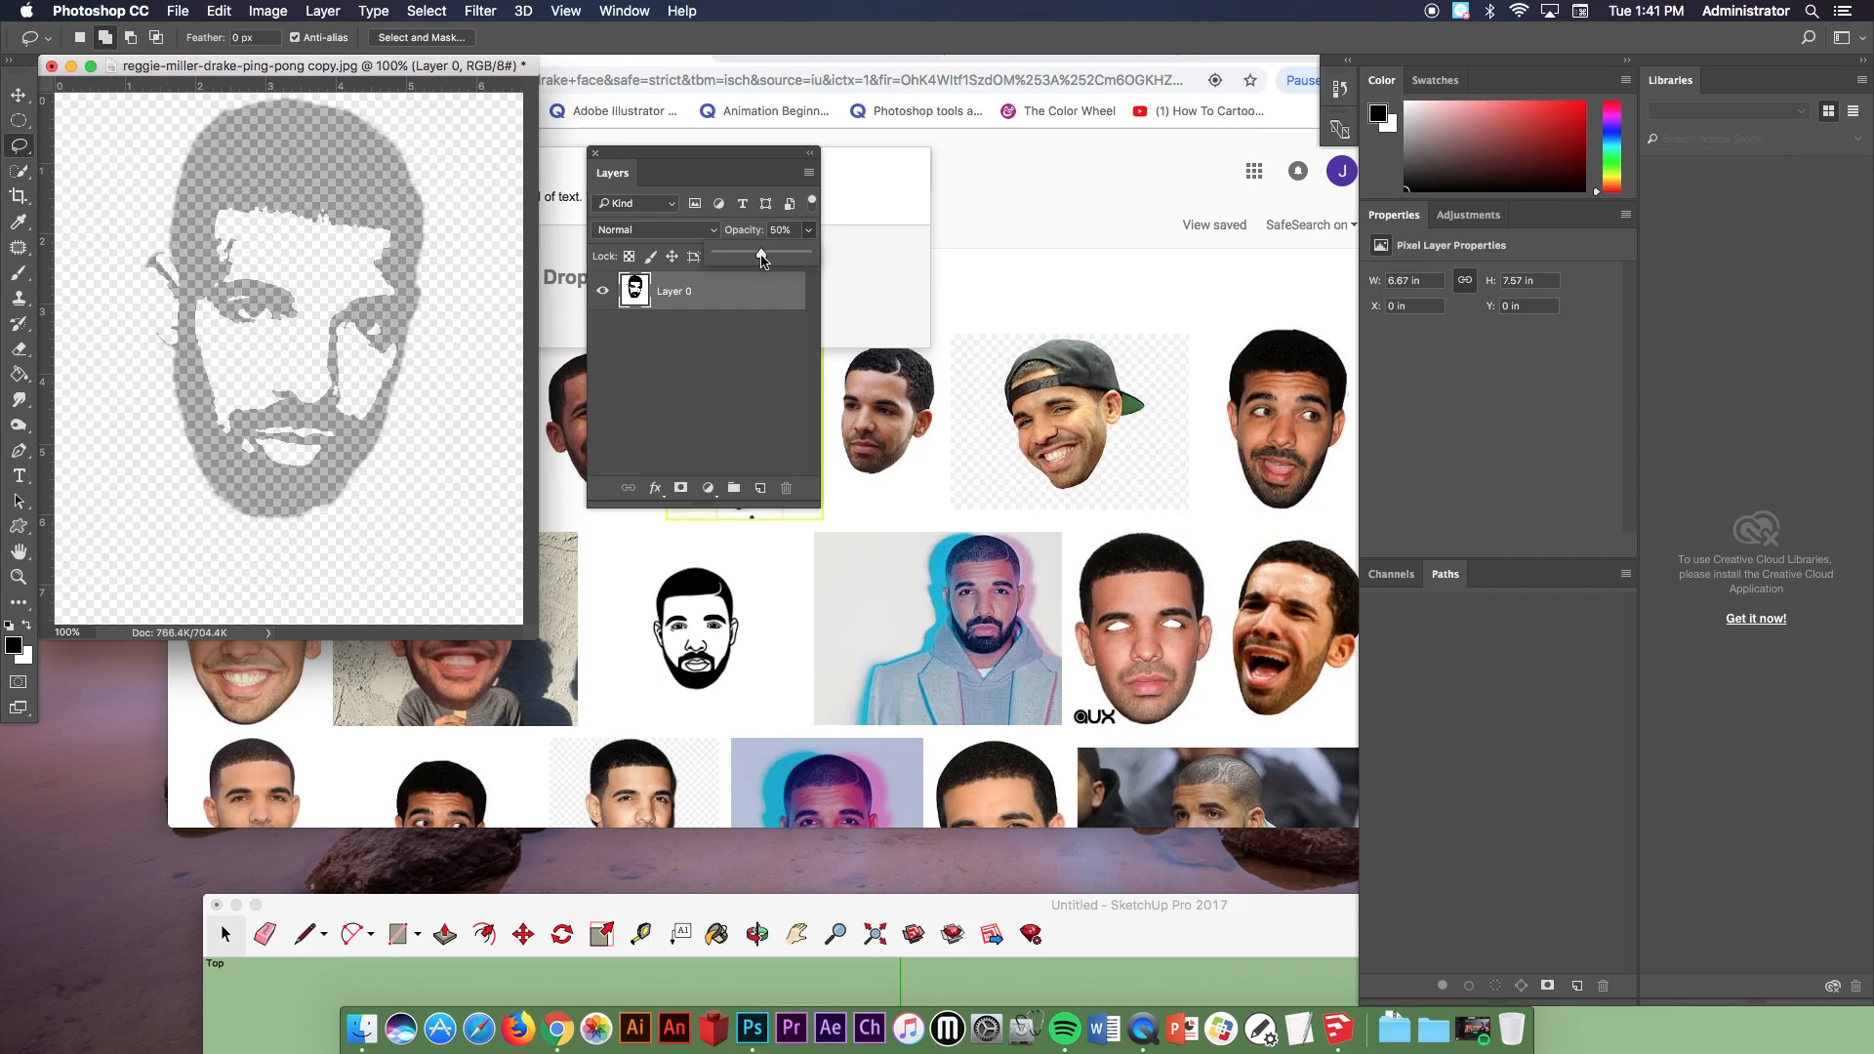
Add a white (ffffff) Solid Color fill layer and place it beneath the faded portrait layer.
click(717, 485)
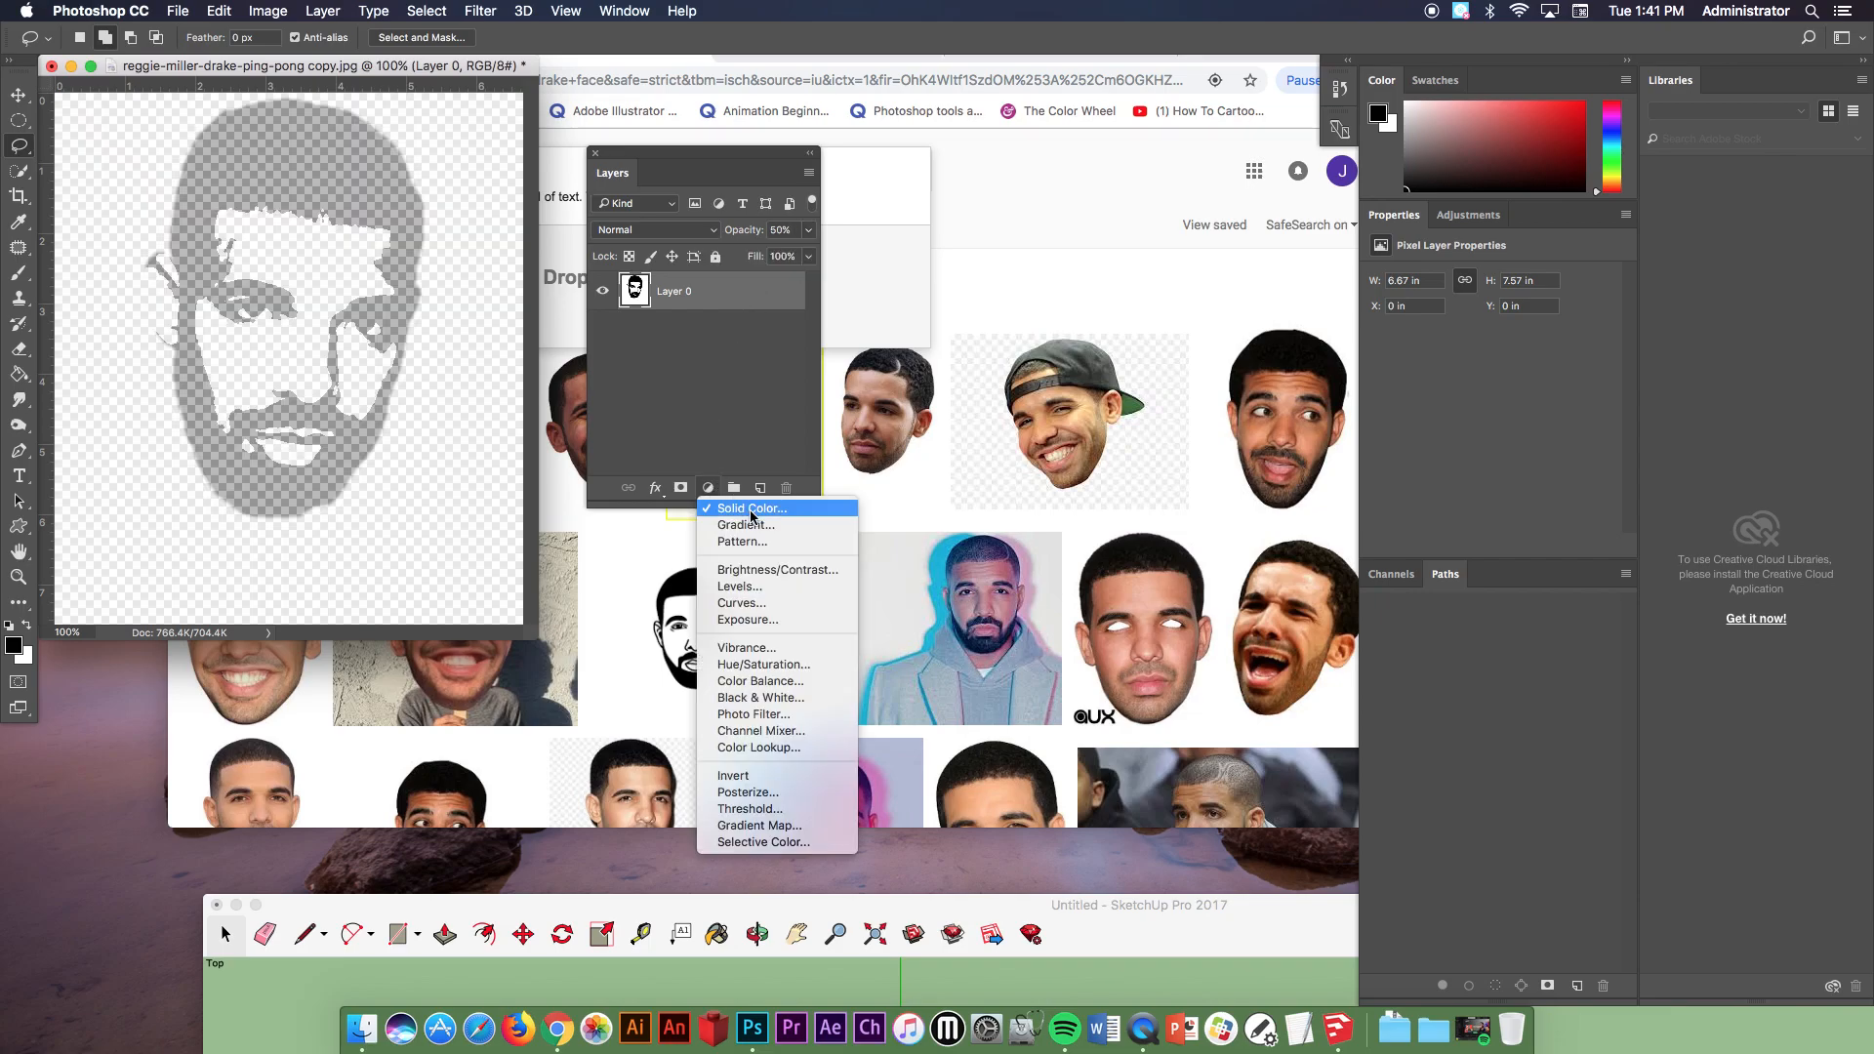
click(757, 506)
drag(320, 288, 139, 118)
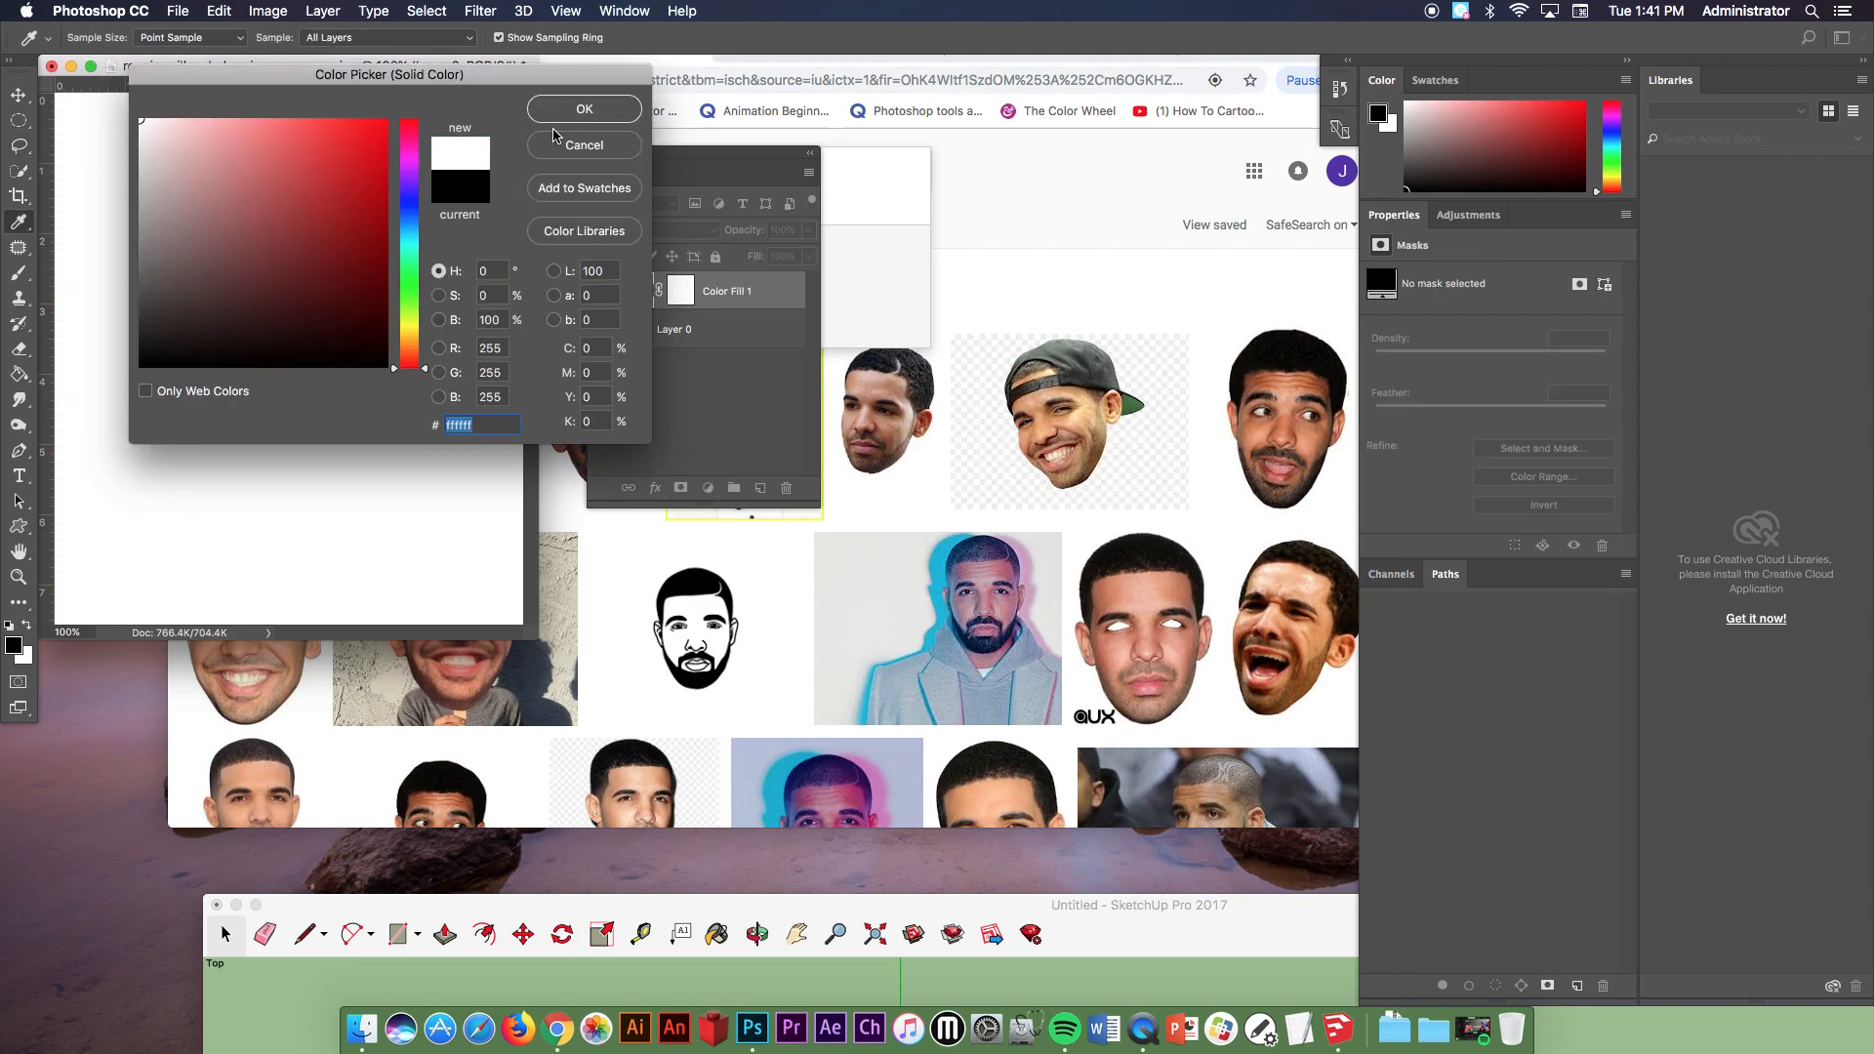
click(566, 118)
drag(738, 297, 739, 346)
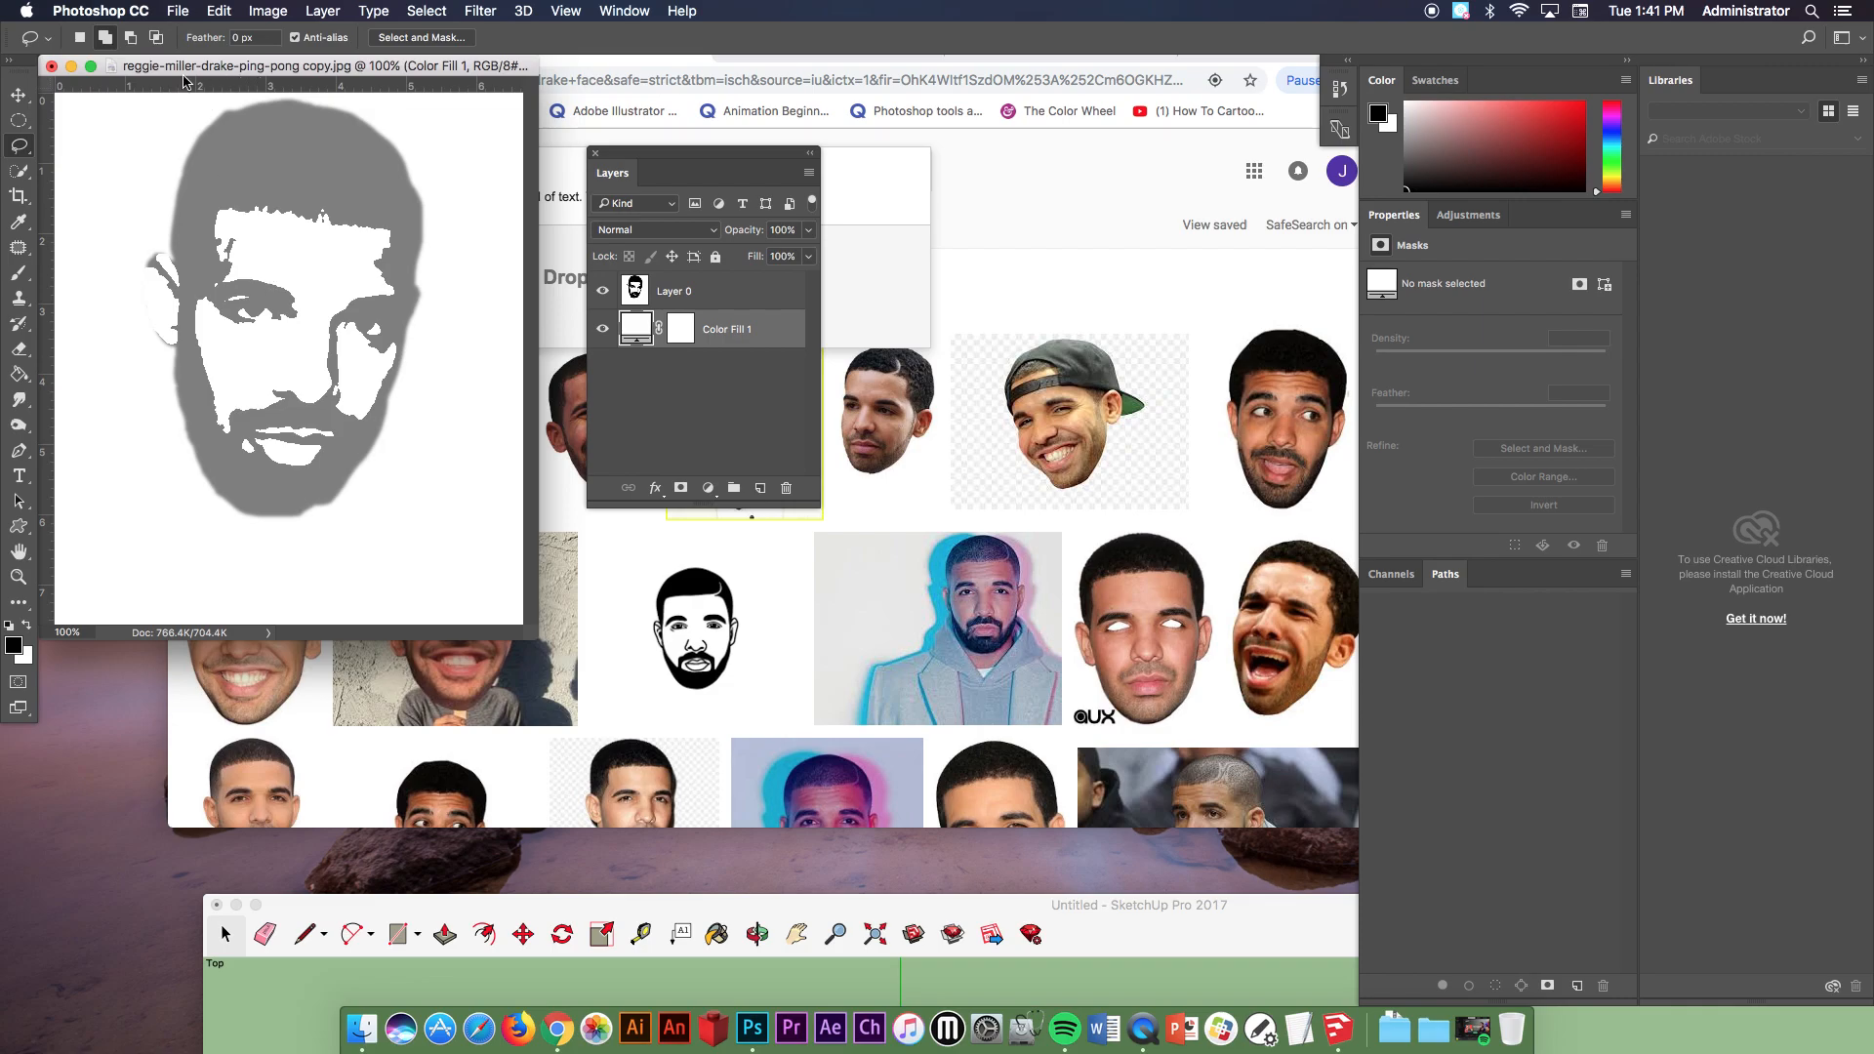
Save the faded portrait as the JPEG "reggie-miller-drake-ping-pong copy copy.jpg" at quality 12, then close the document without saving.
click(178, 11)
click(252, 205)
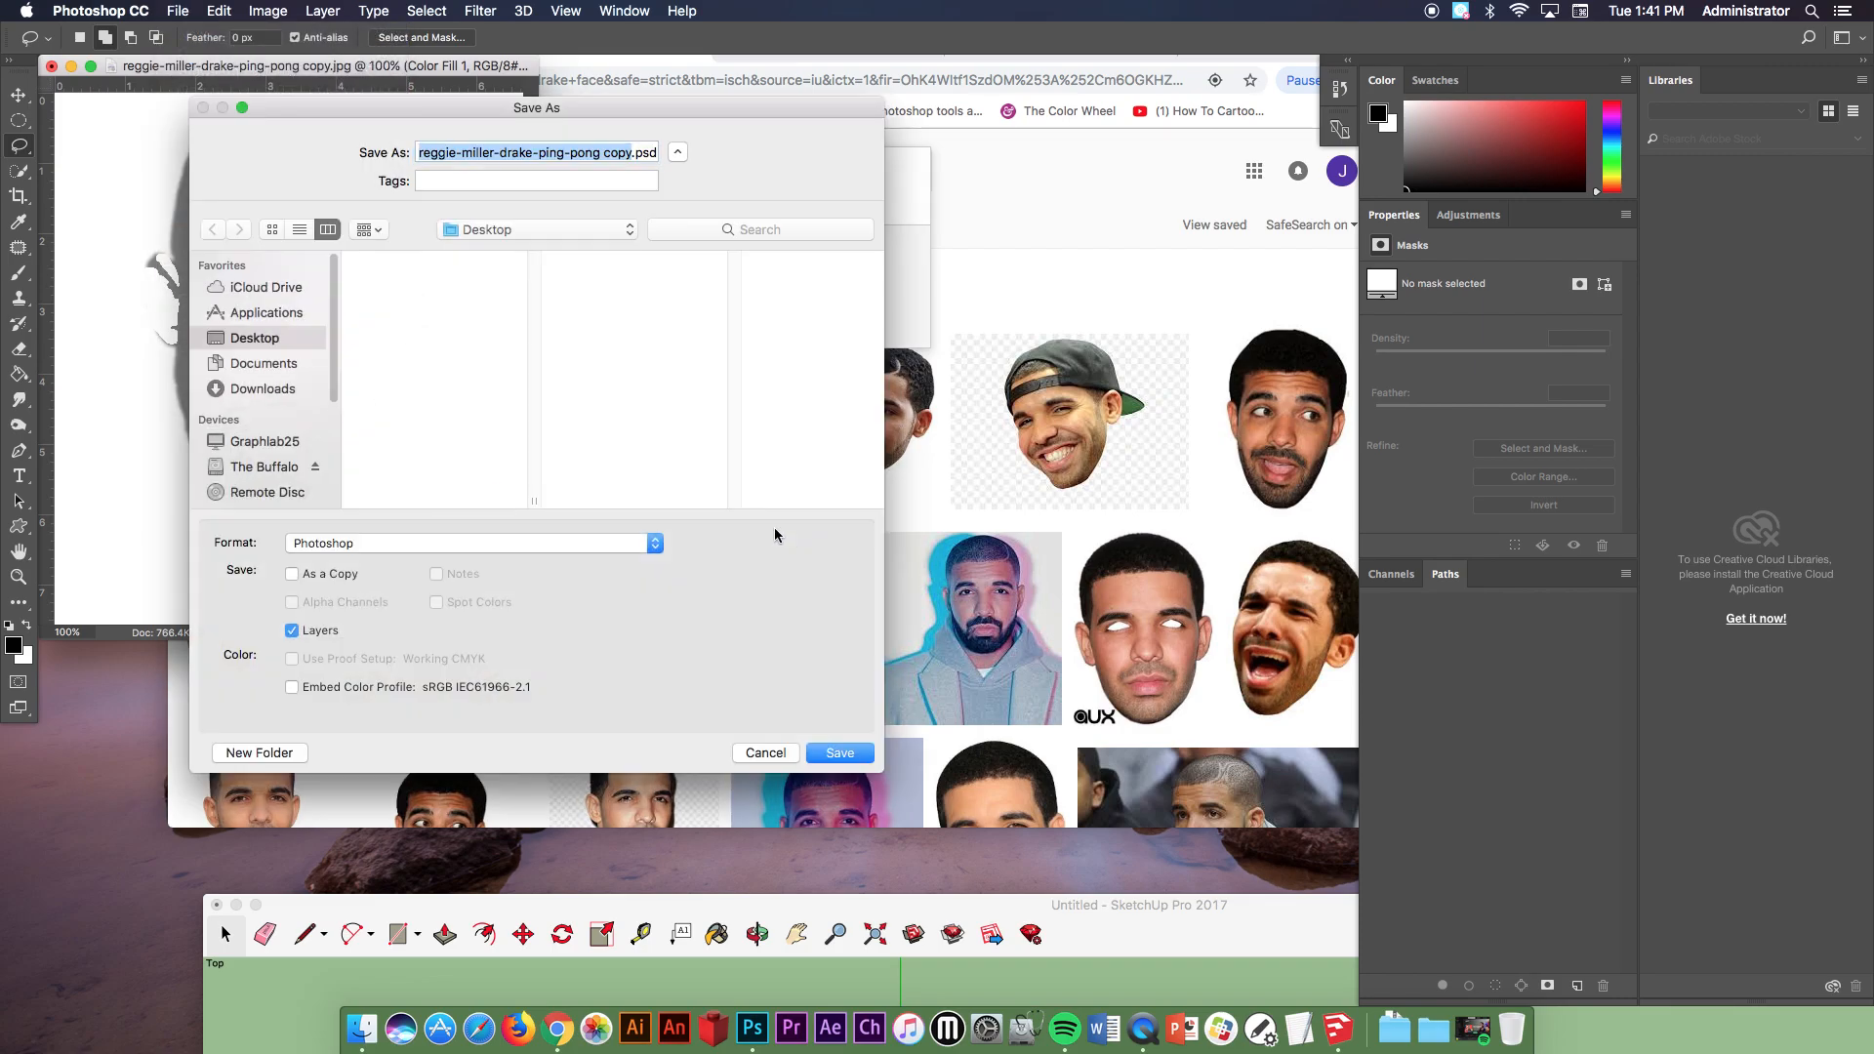
click(591, 536)
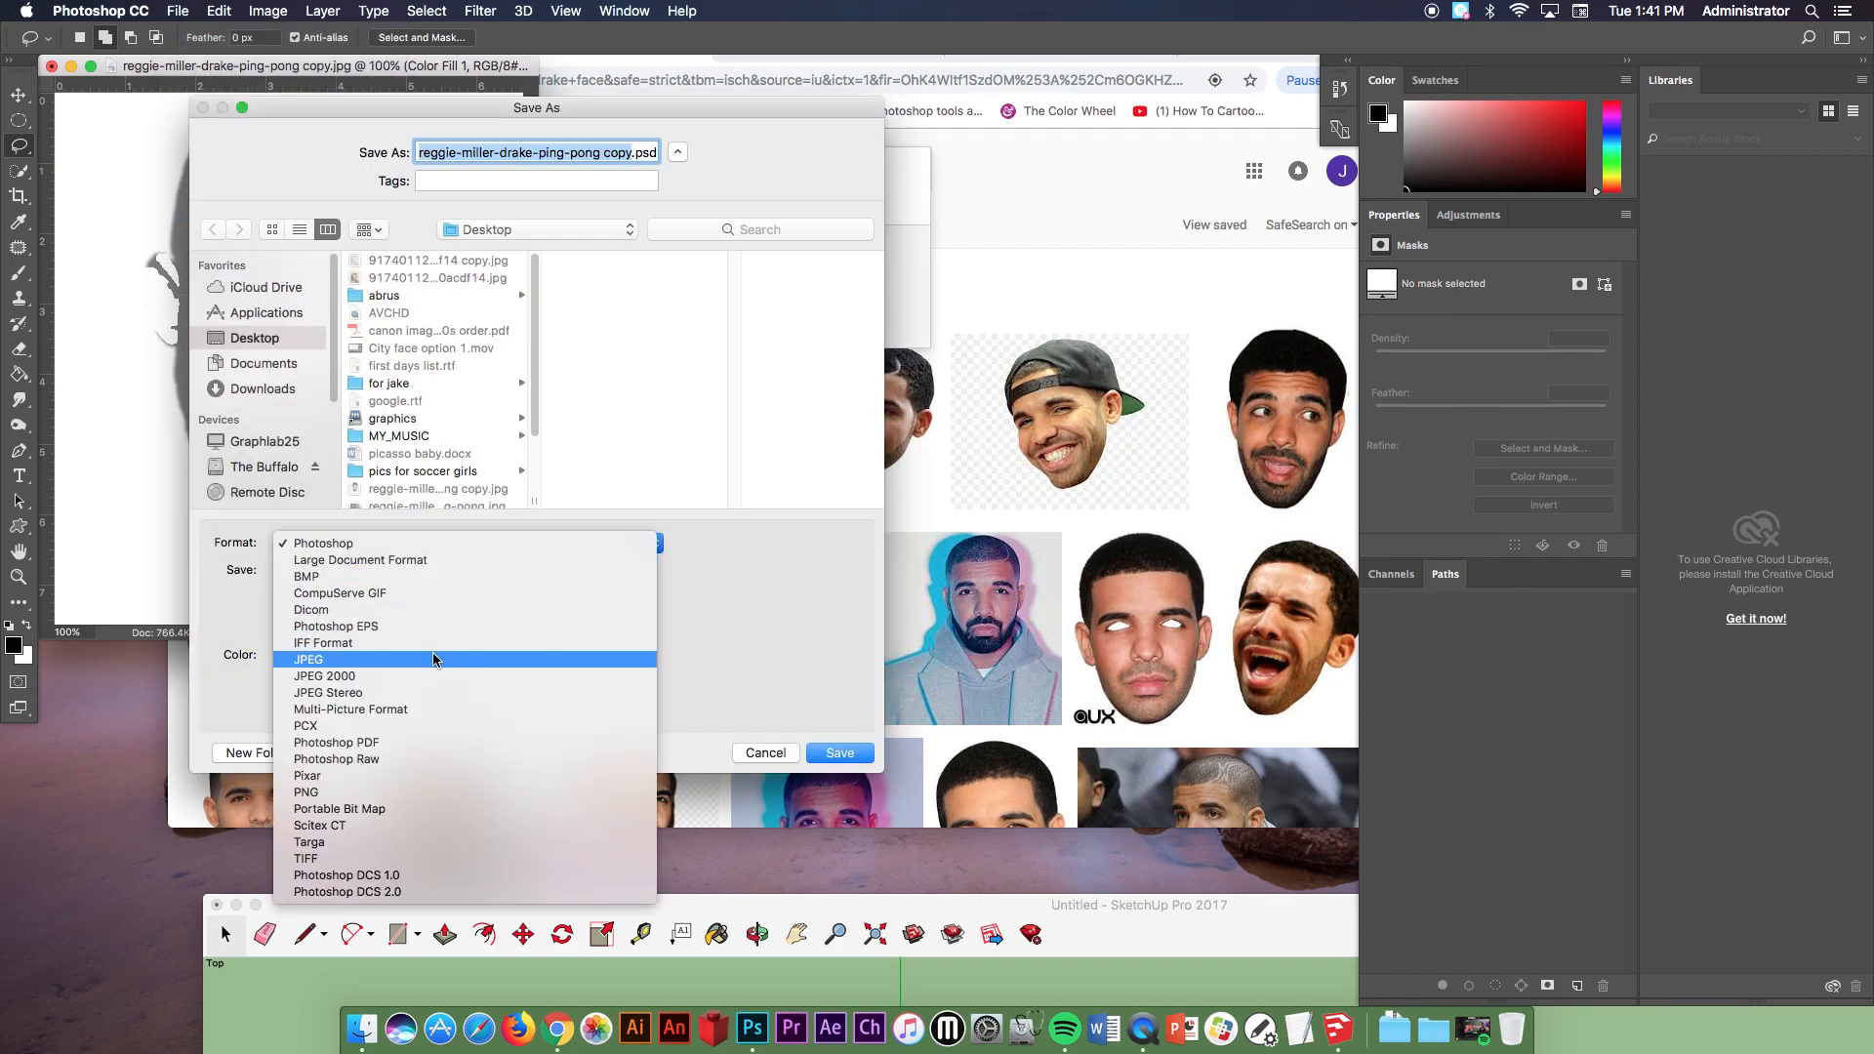
click(435, 660)
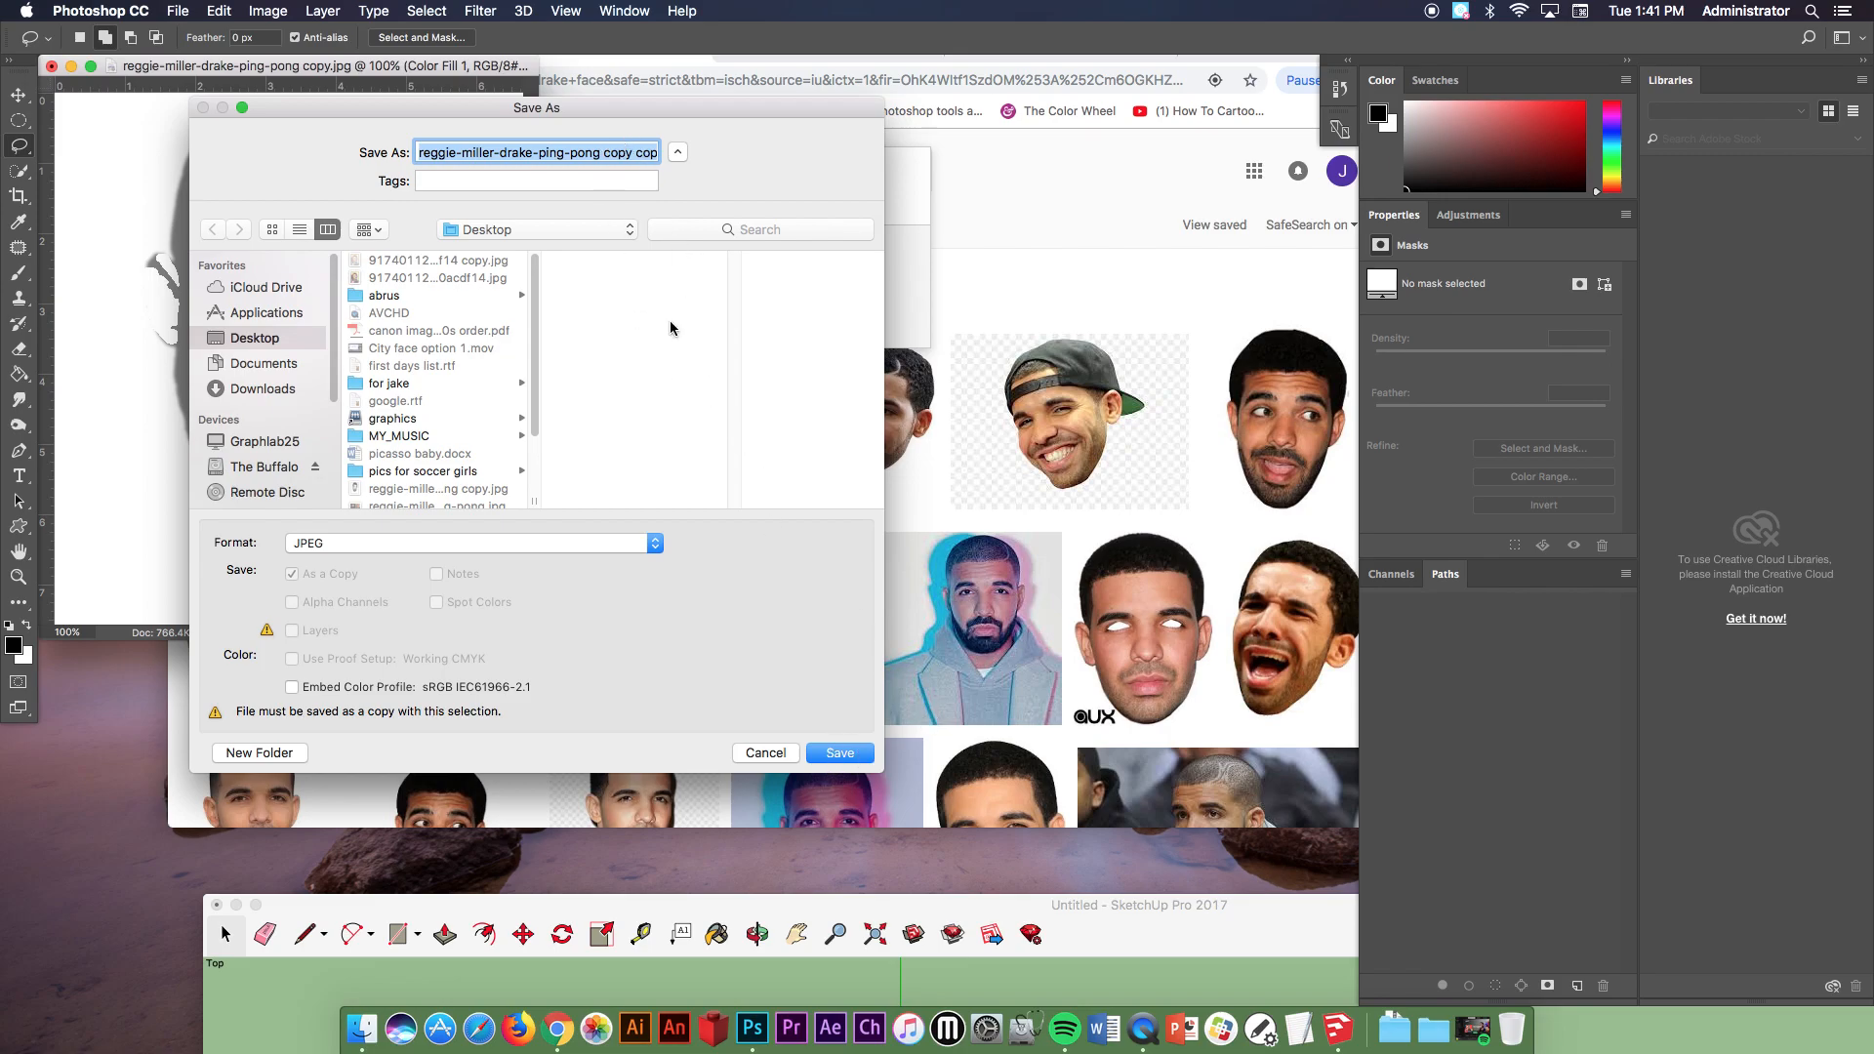
click(841, 753)
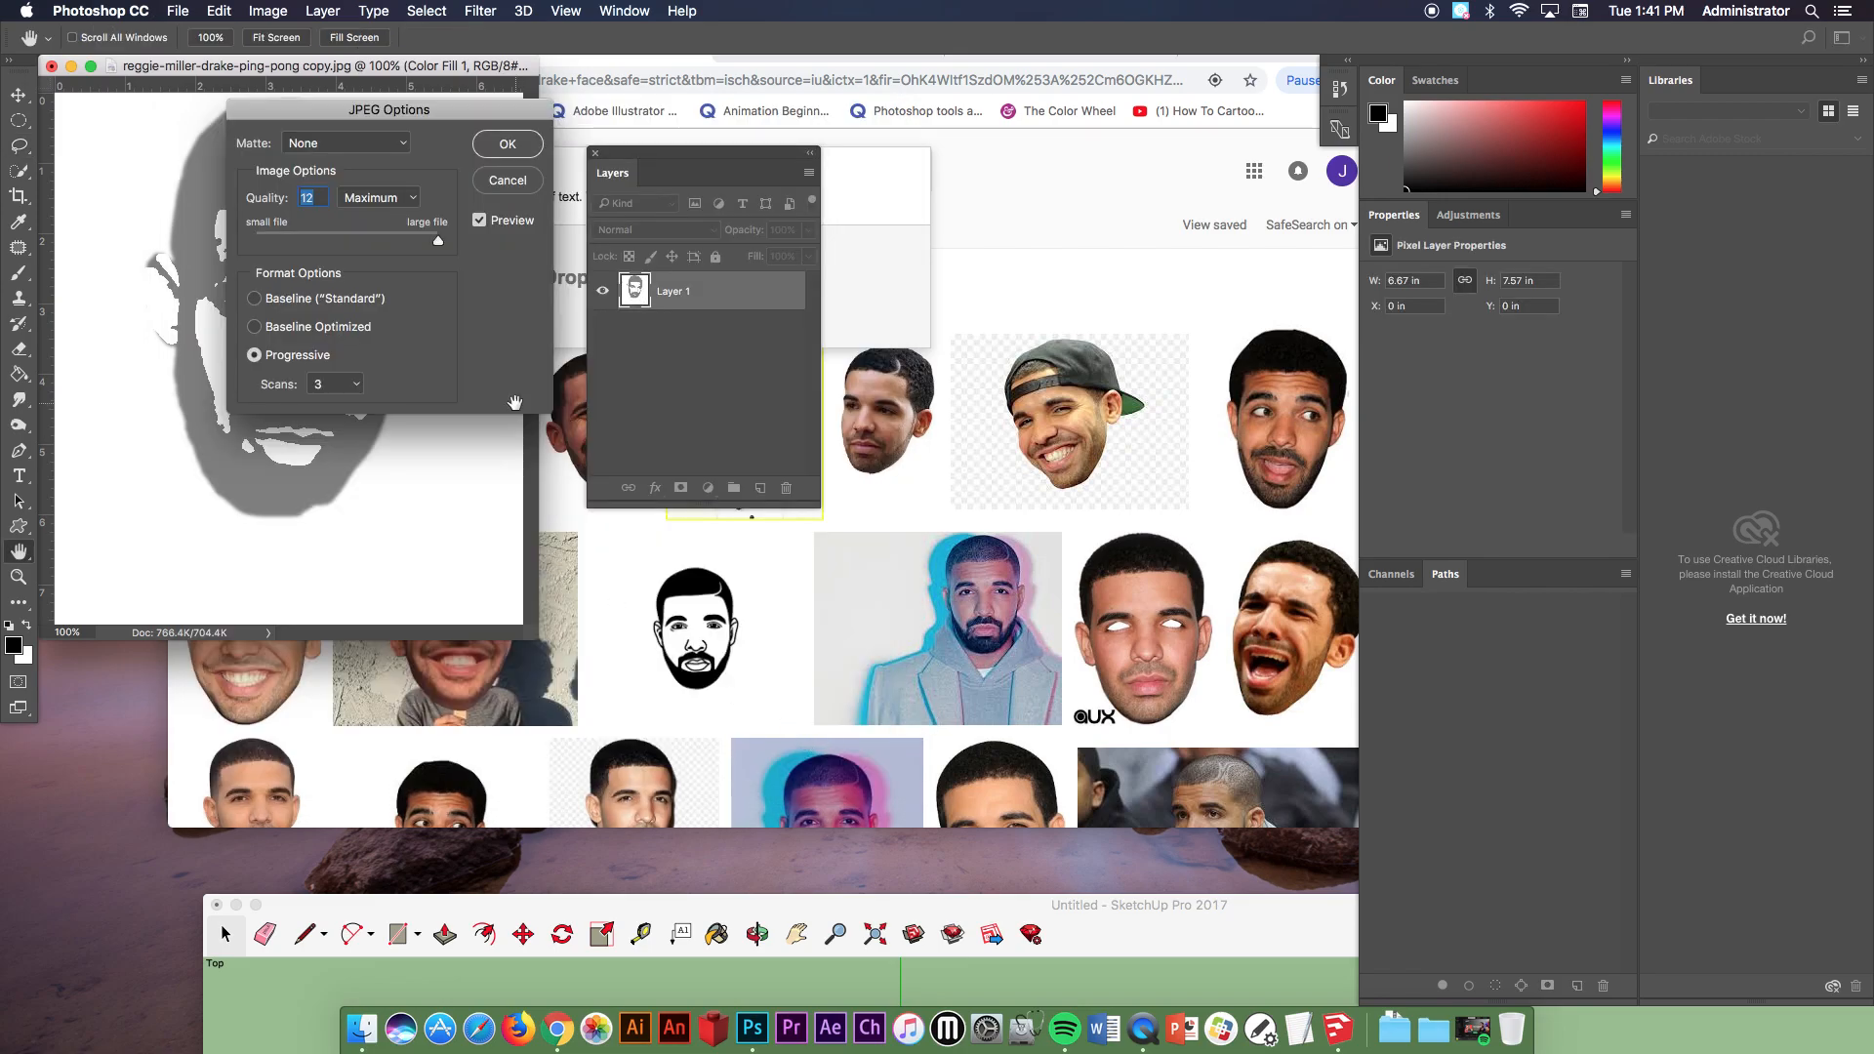
click(521, 151)
click(52, 66)
click(851, 354)
Bring SketchUp back into view and import "reggie-miller-drake-ping-pong copy copy.jpg" as an image with its corner at the origin.
mouse_move(1169, 916)
mouse_down()
mouse_move(976, 588)
mouse_move(807, 43)
mouse_up()
click(148, 11)
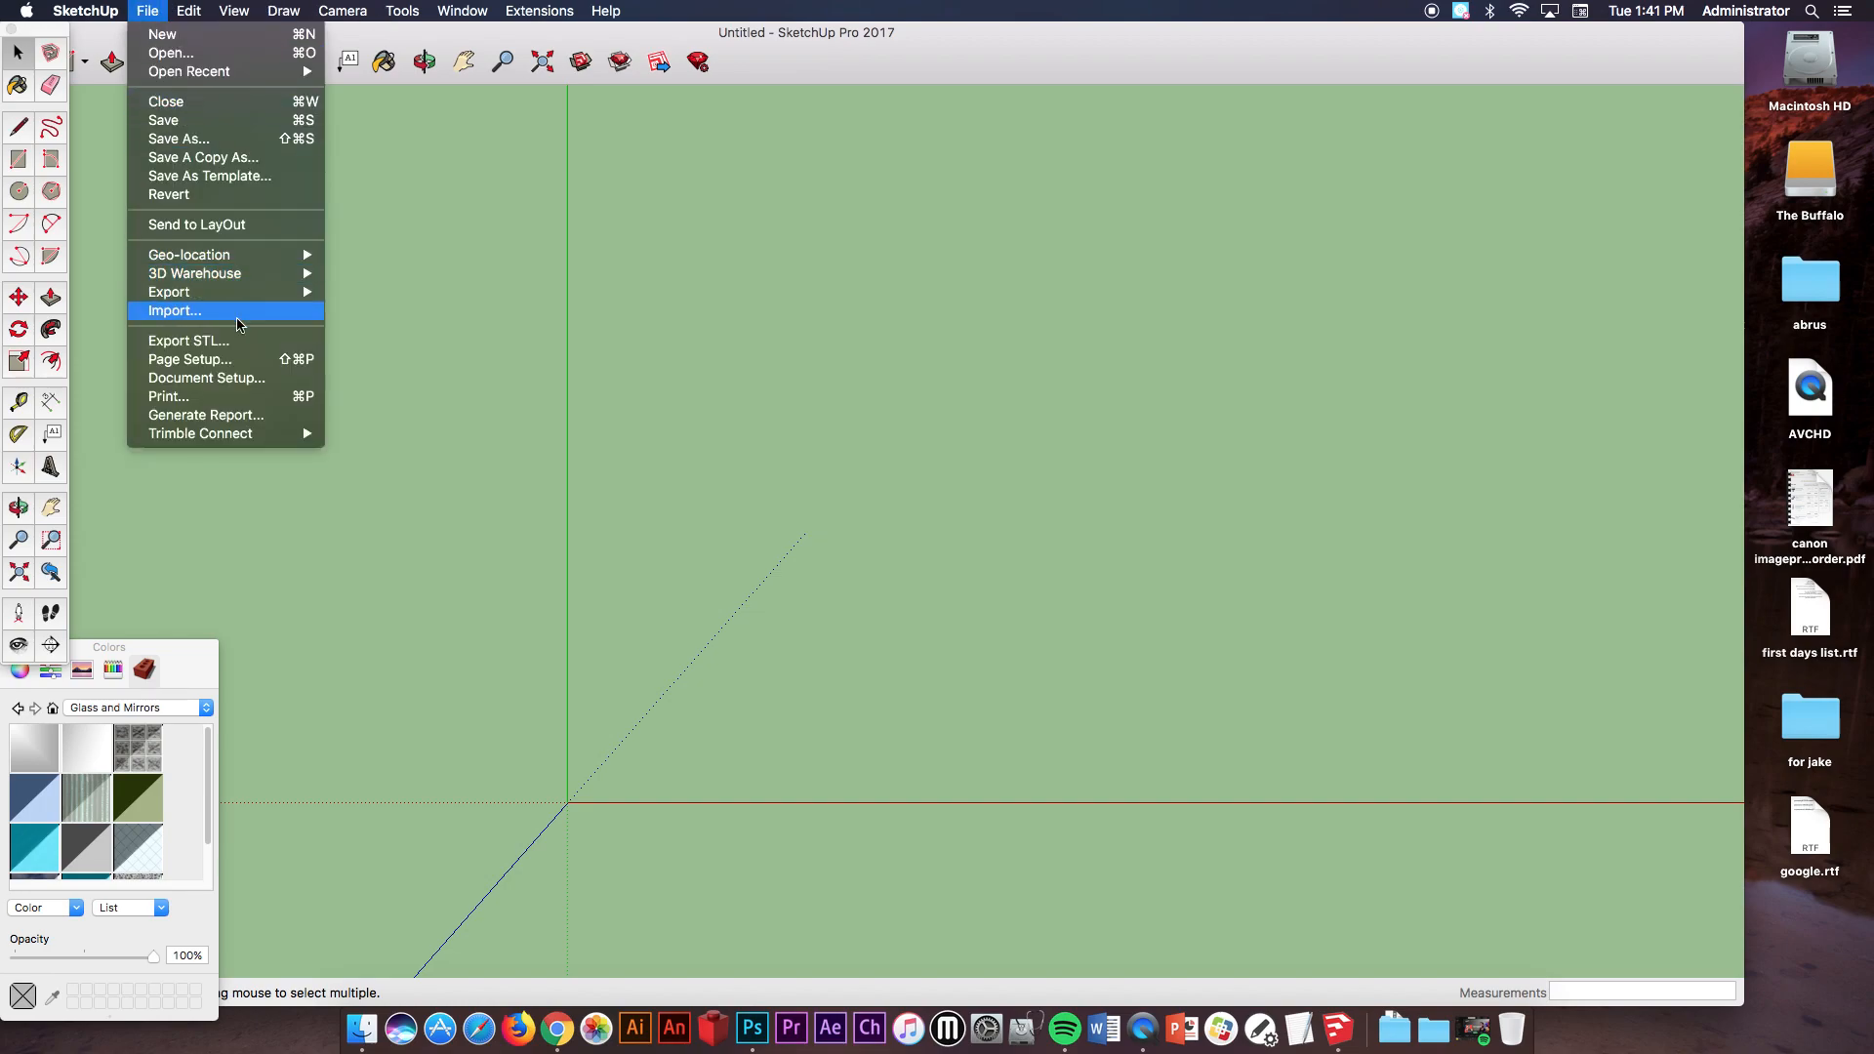
click(283, 328)
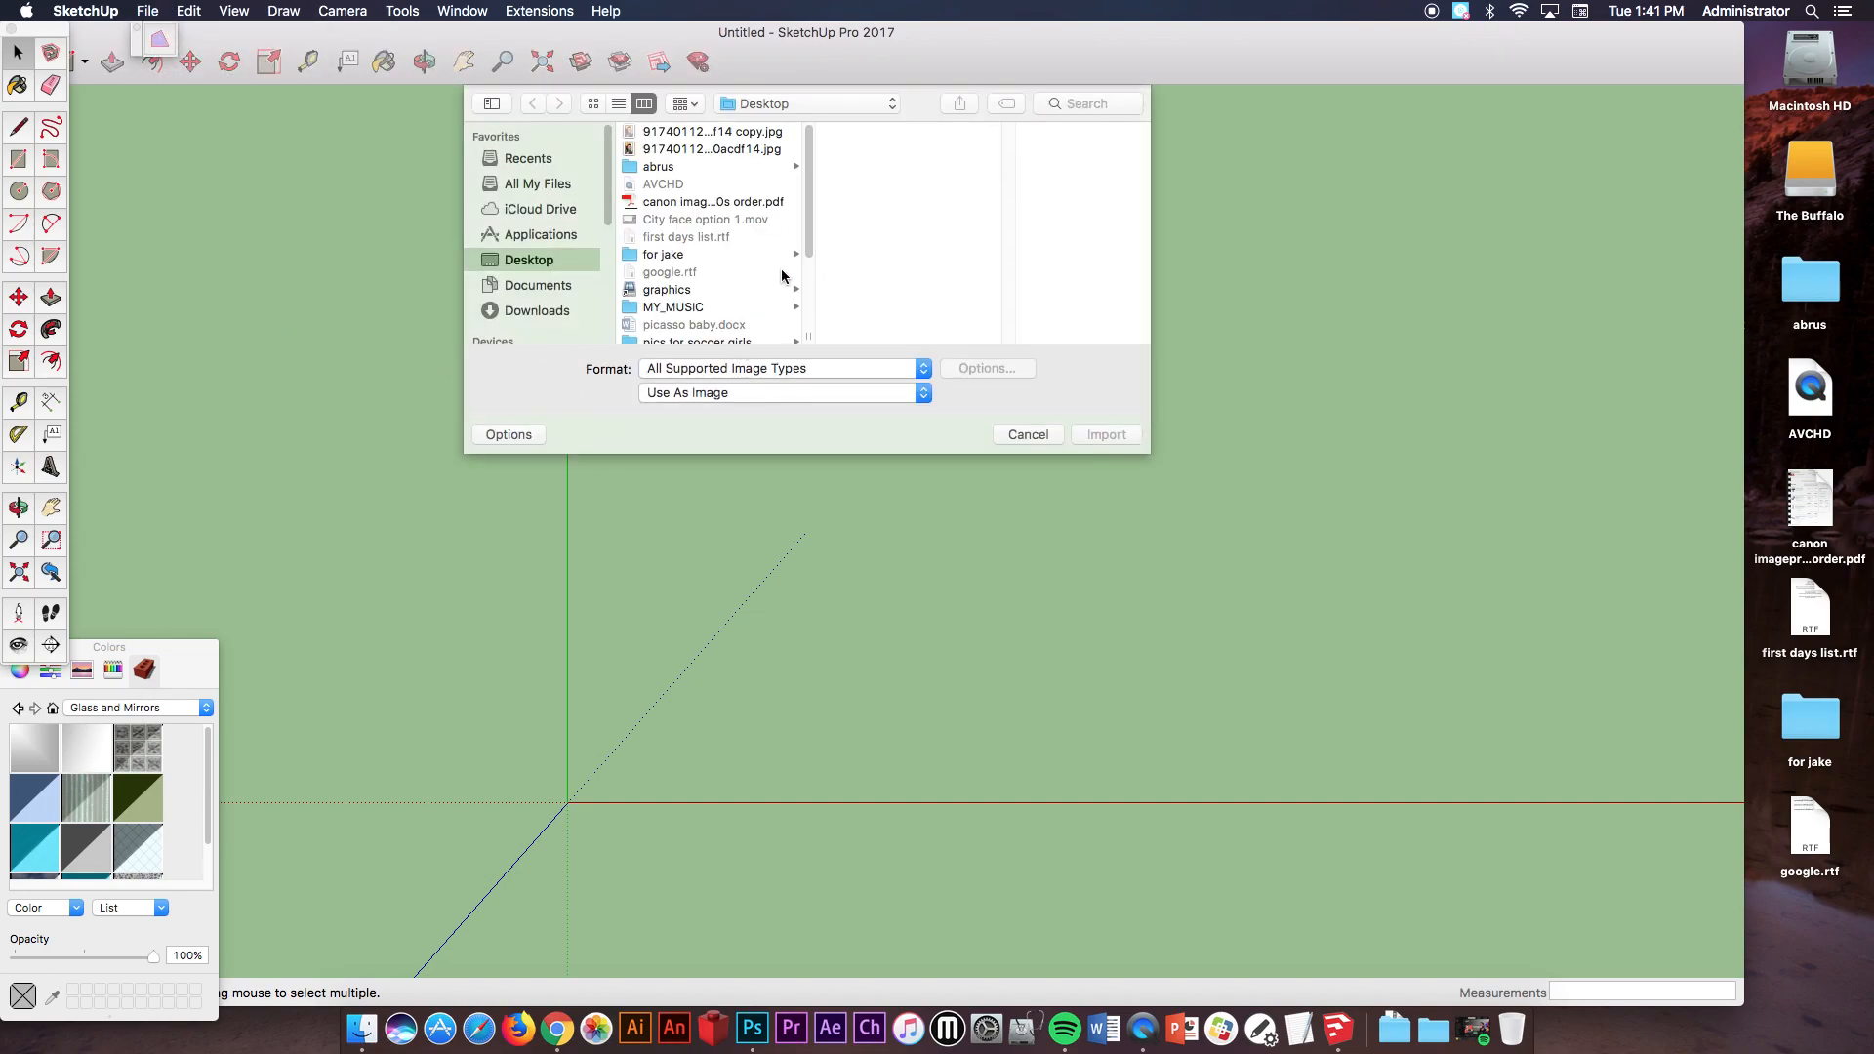
scroll(771, 263, down, 4)
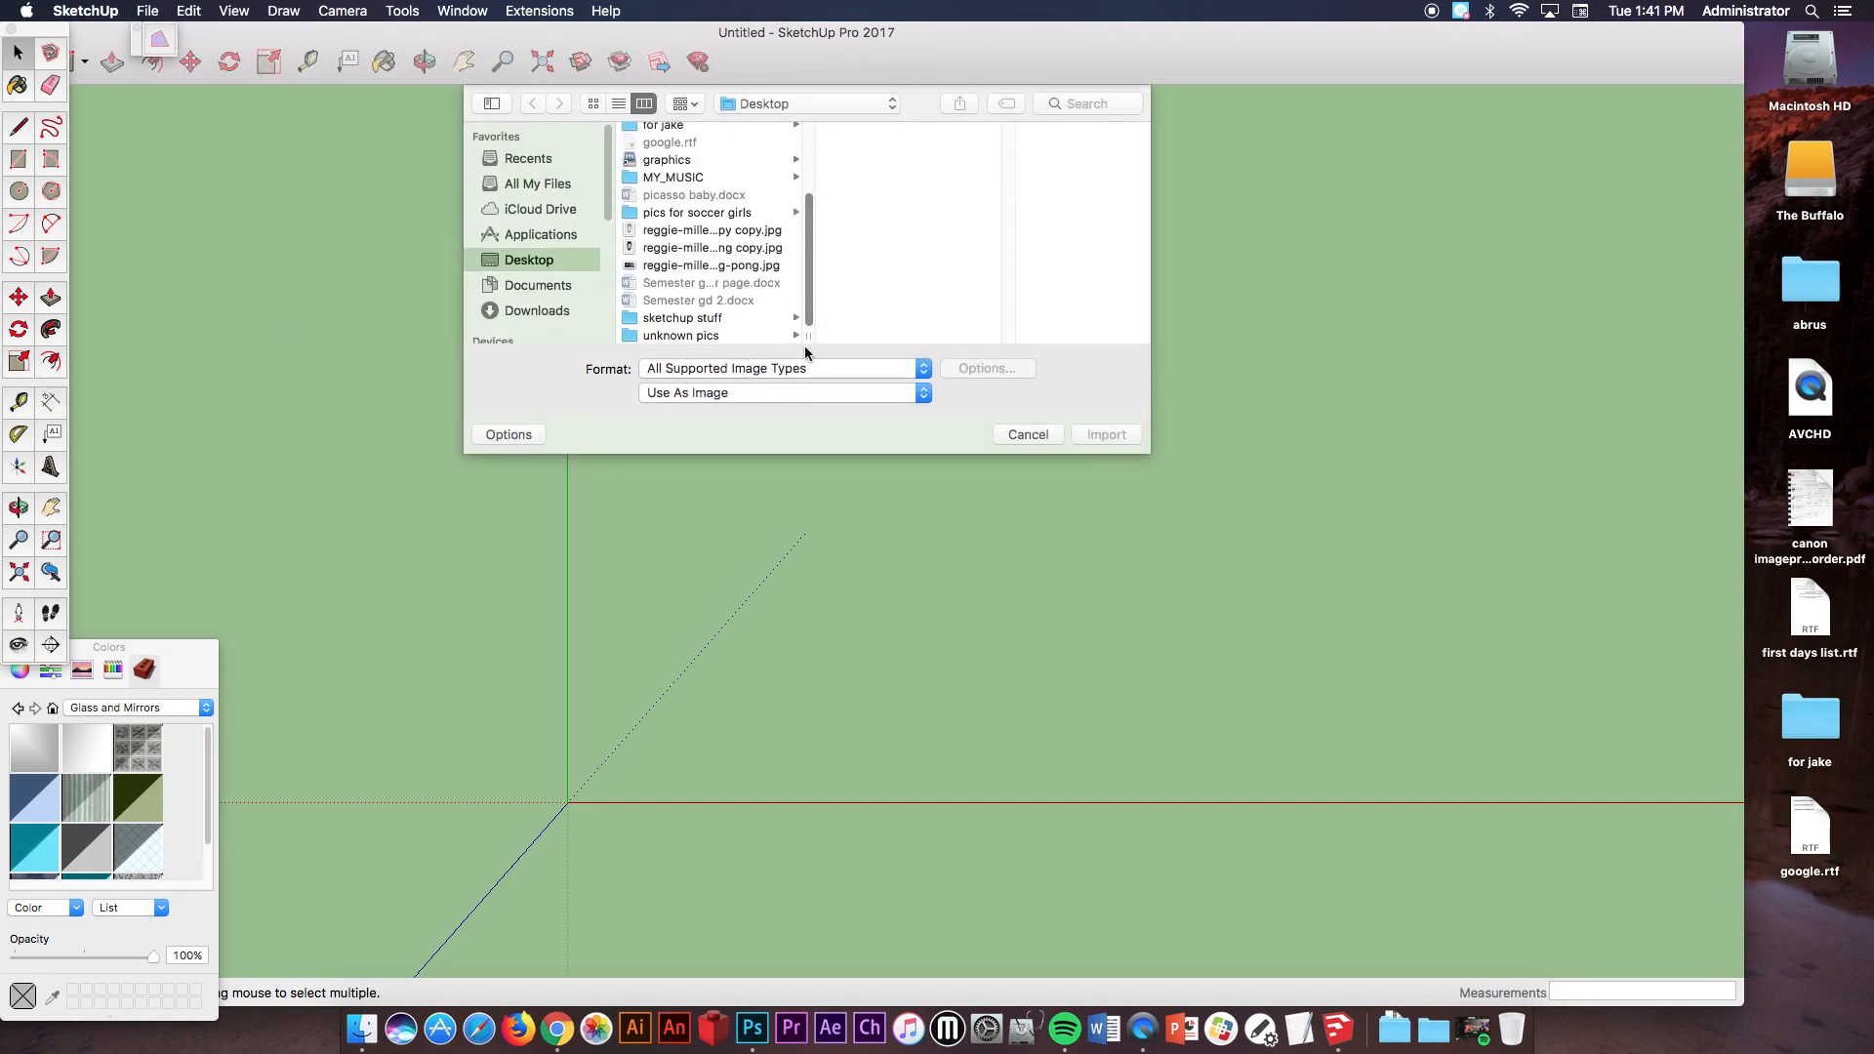
click(732, 231)
click(1110, 433)
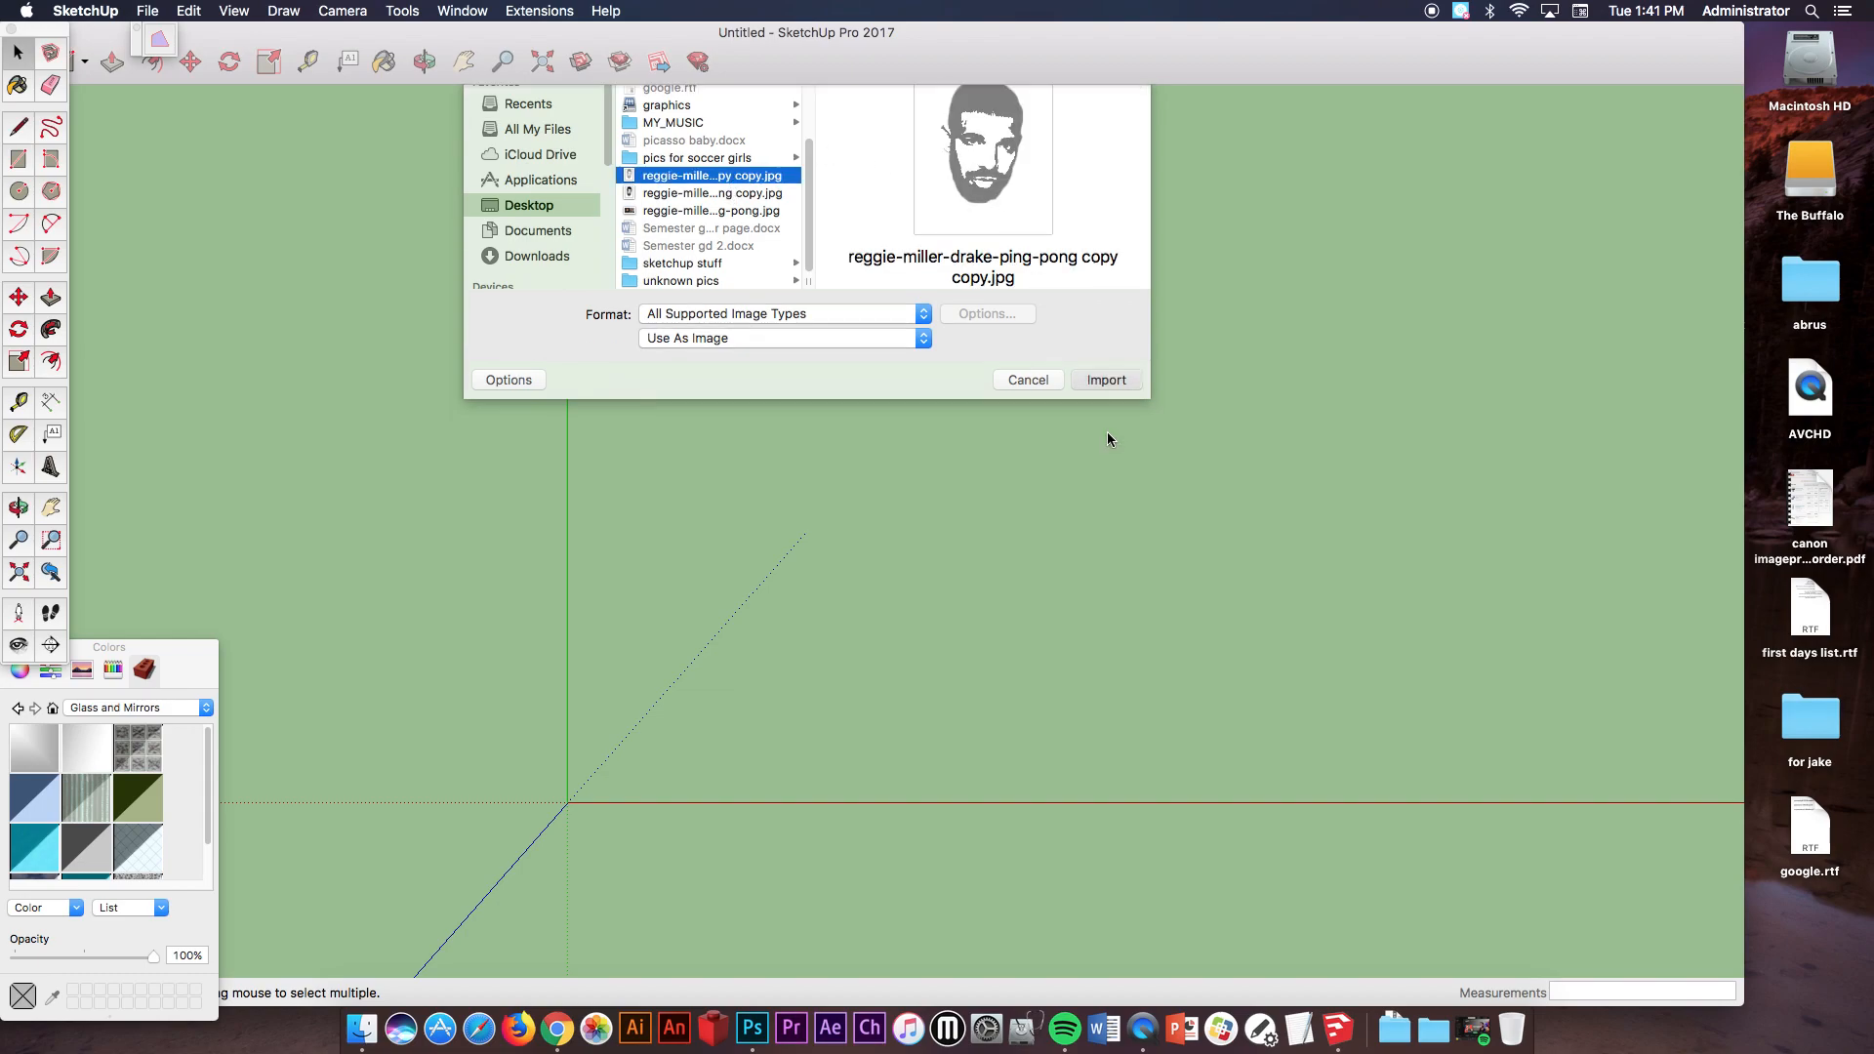
click(567, 802)
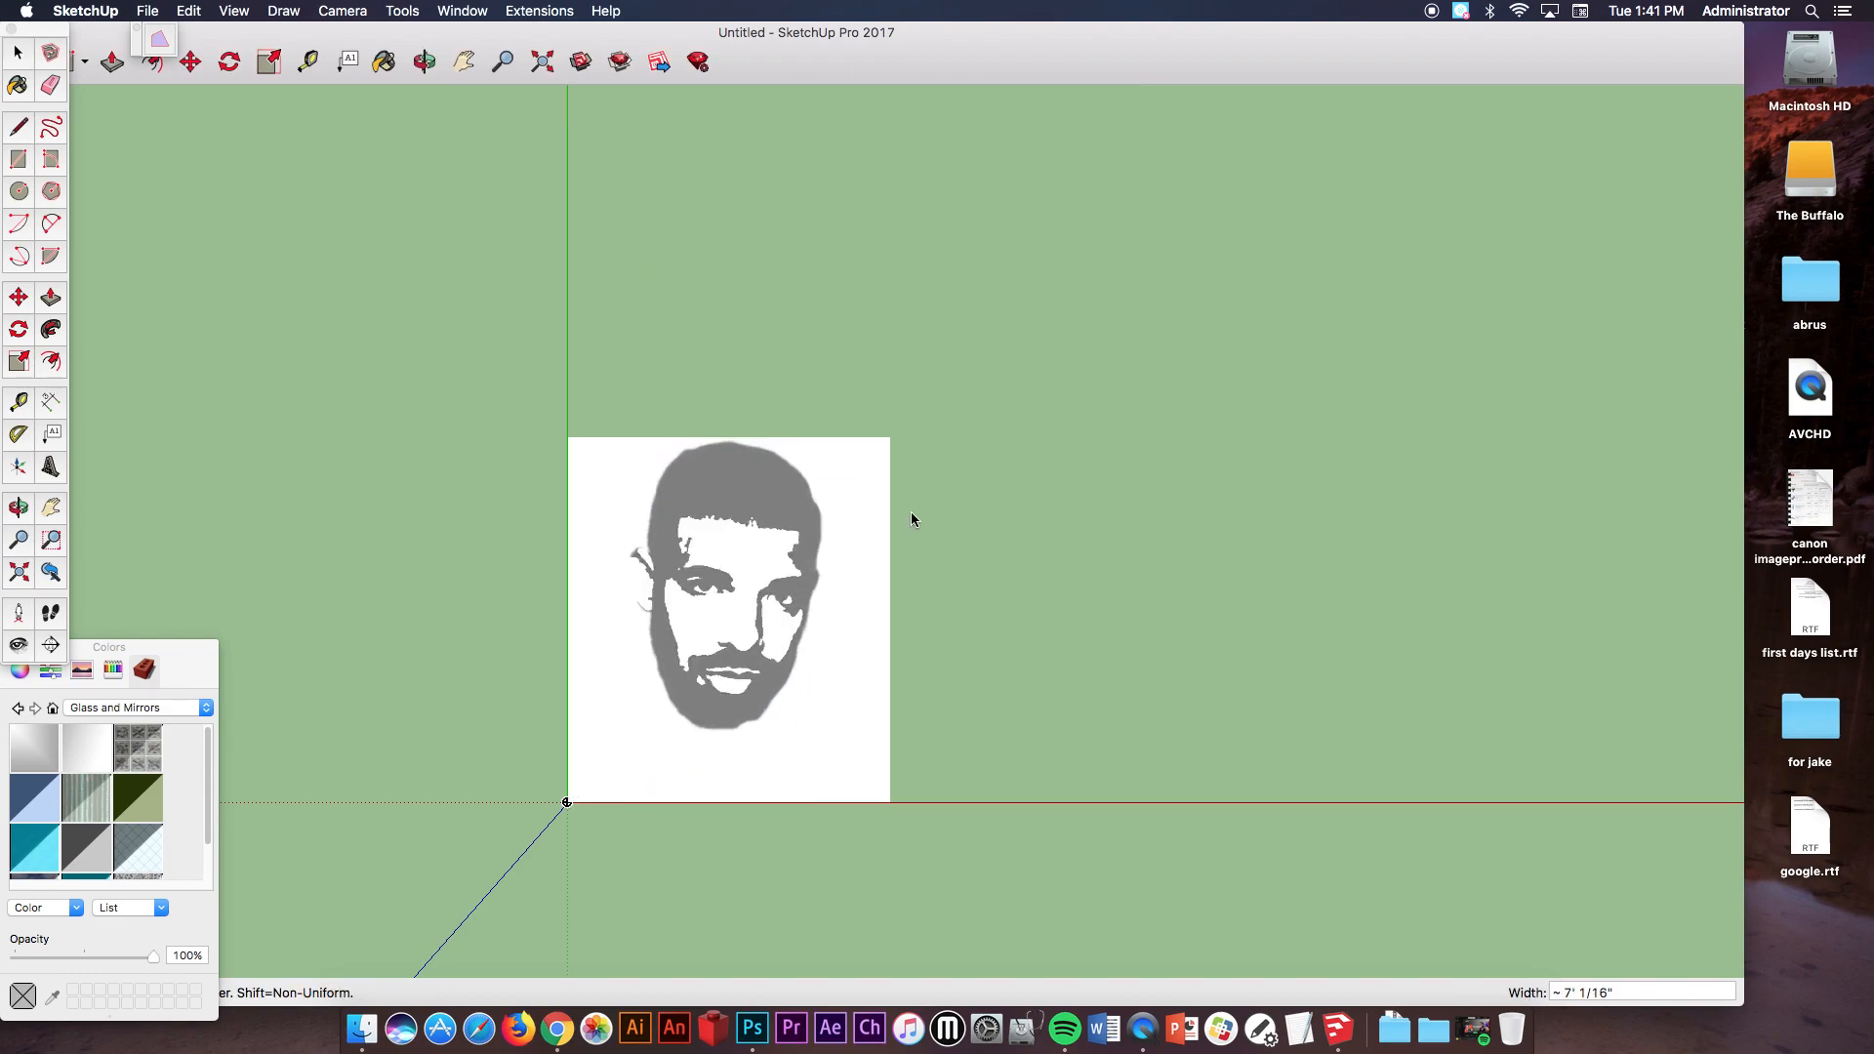
click(1013, 441)
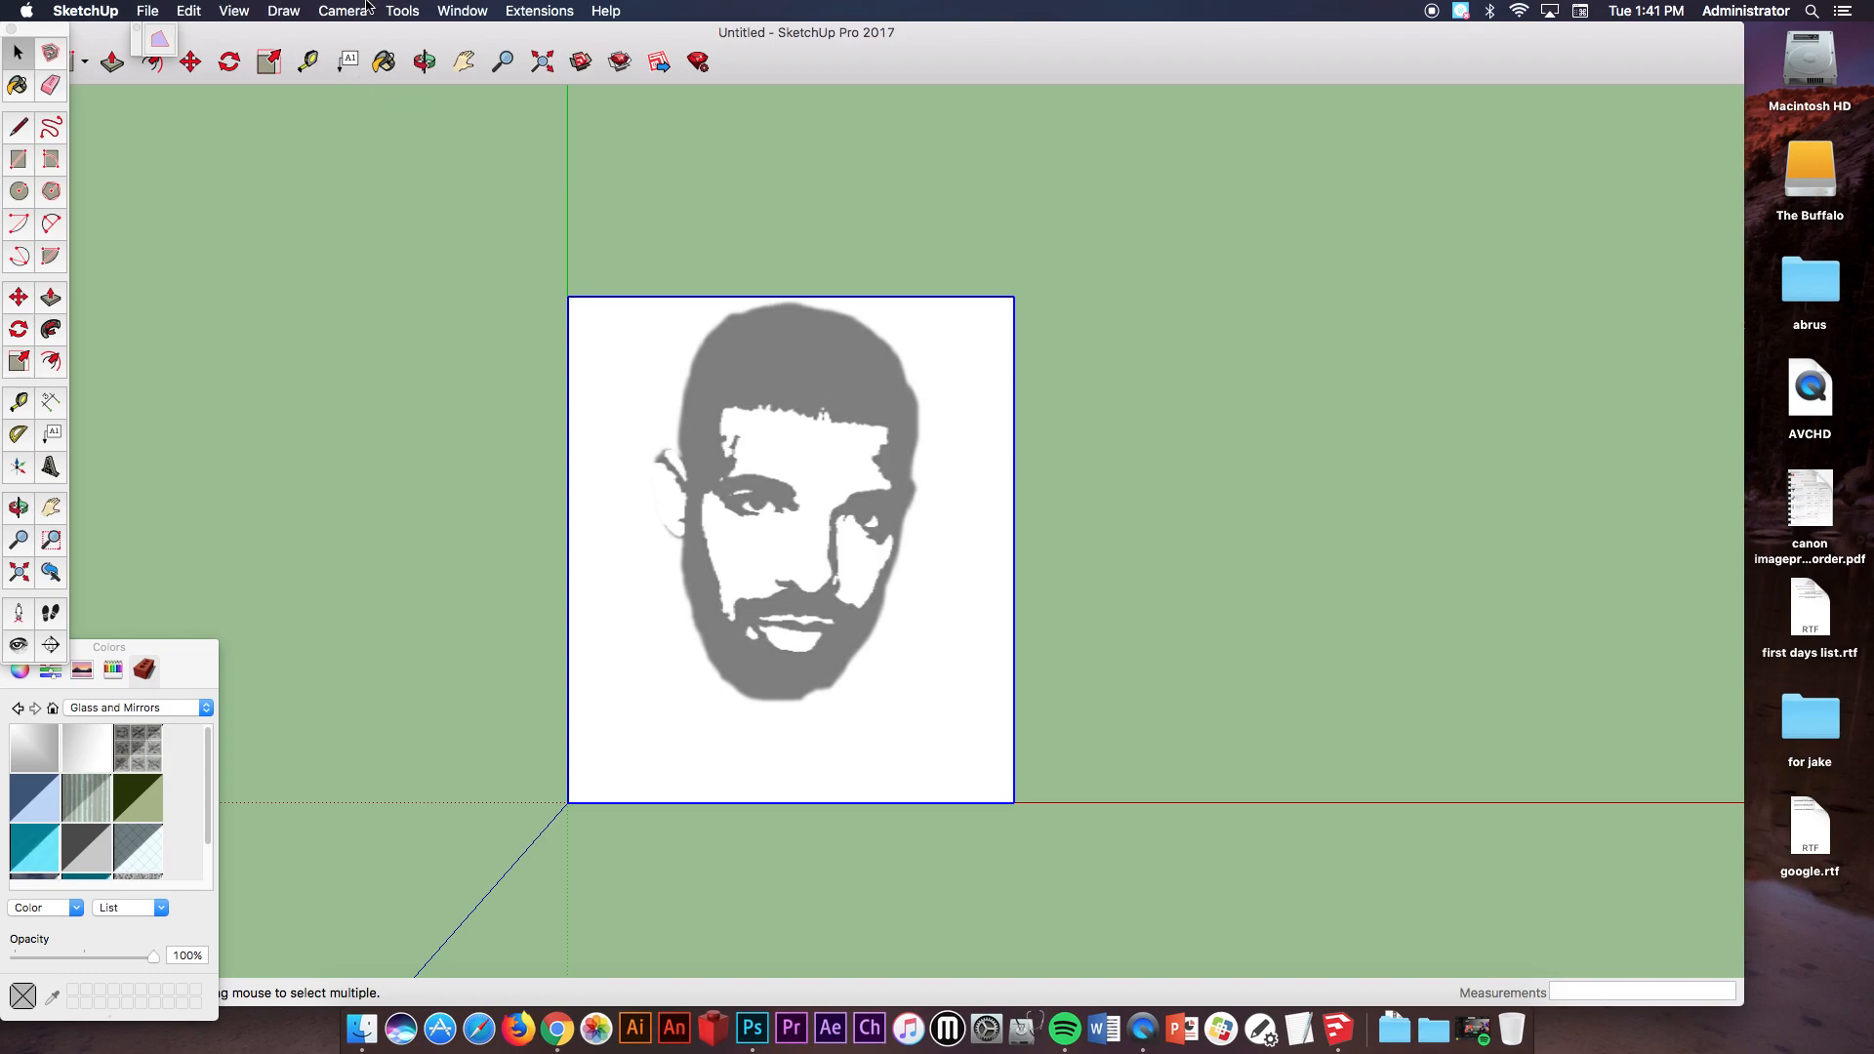
Switch the camera to the standard Top view.
click(400, 10)
mouse_move(396, 71)
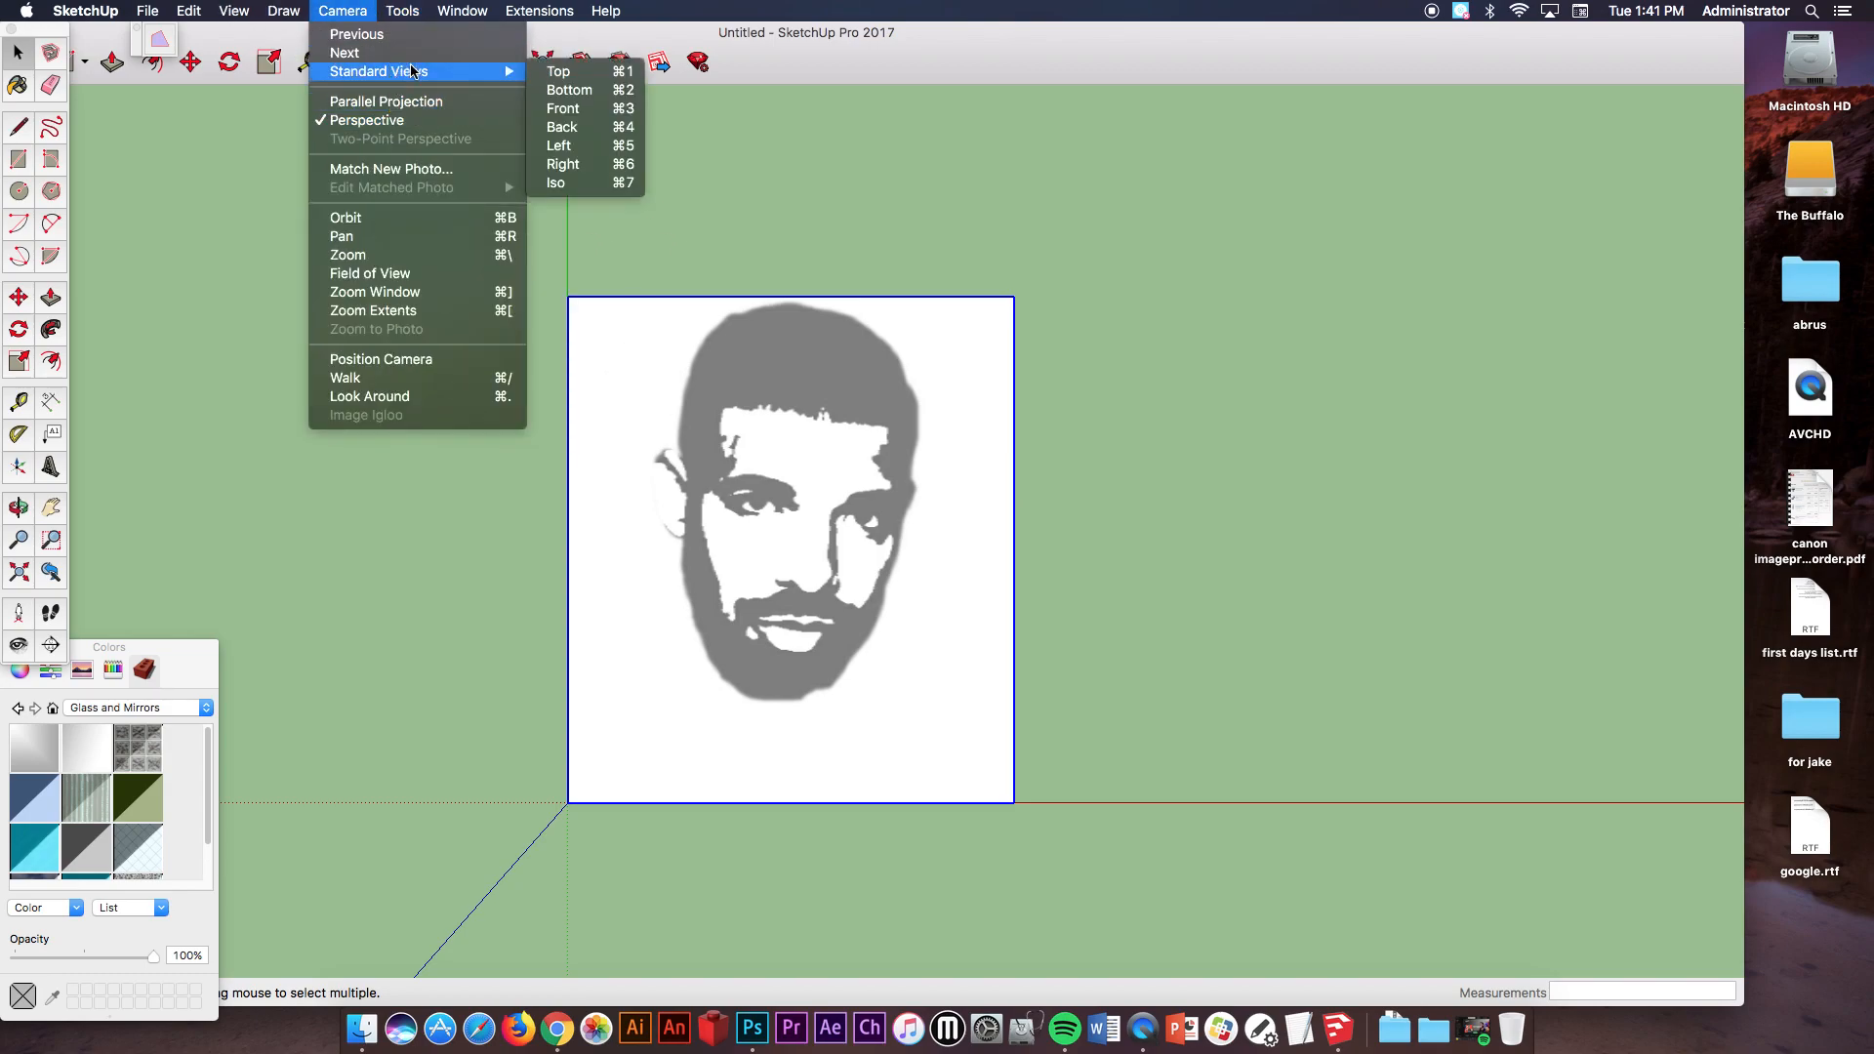
click(605, 70)
Trace the portrait's jagged front hairline with the Freehand tool and loop back through the hair to close a face.
scroll(775, 393, up, 5)
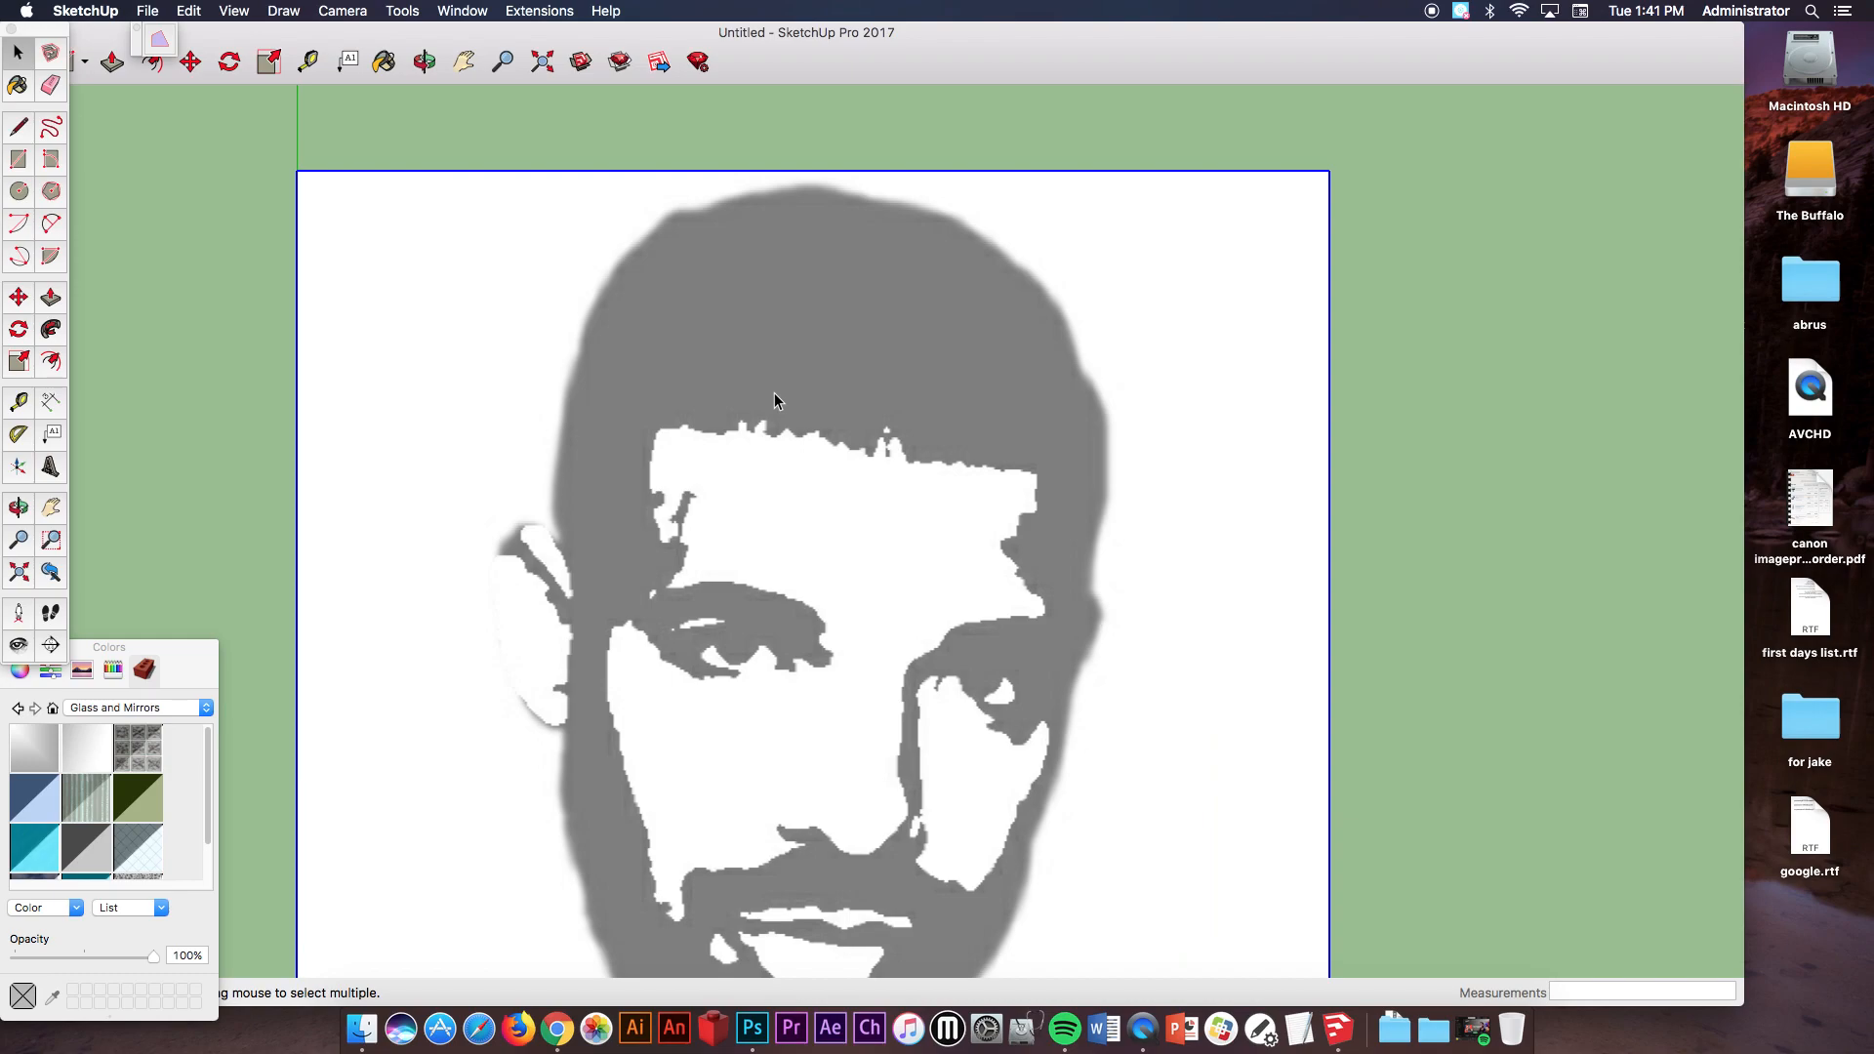
scroll(775, 392, up, 2)
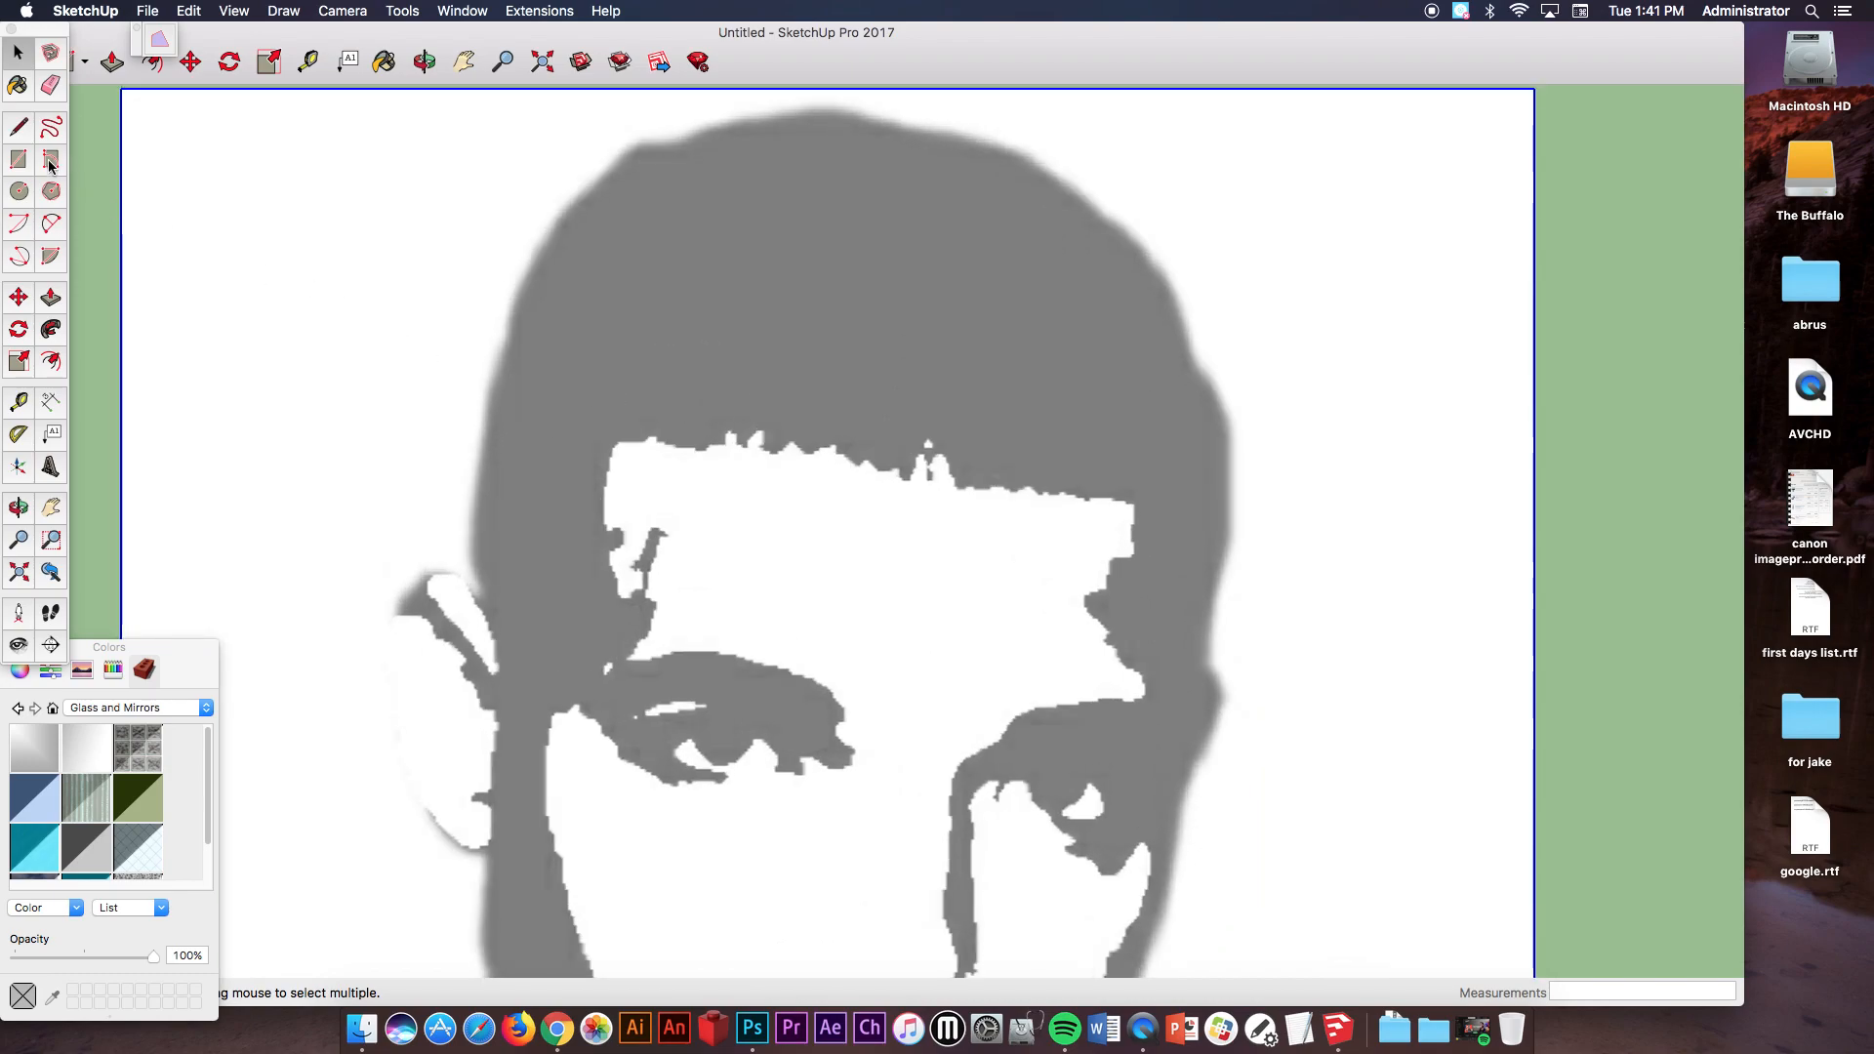
click(20, 128)
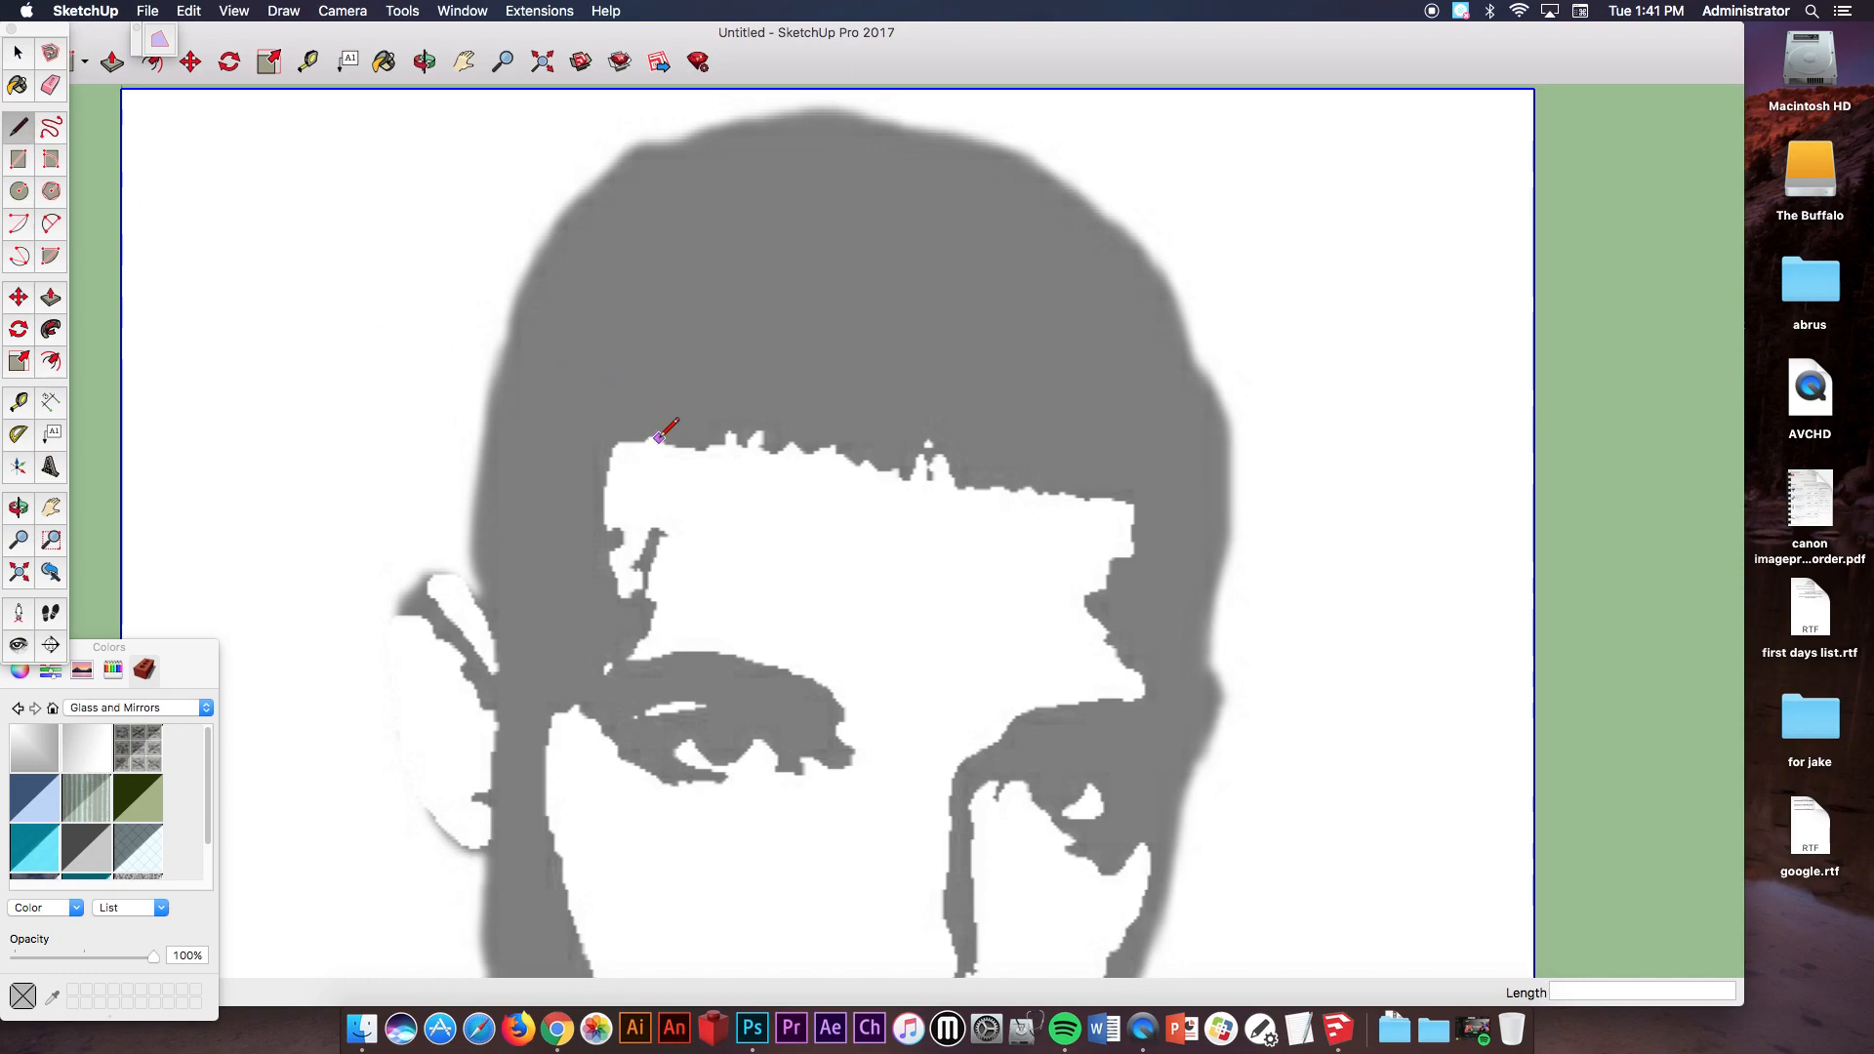
click(47, 137)
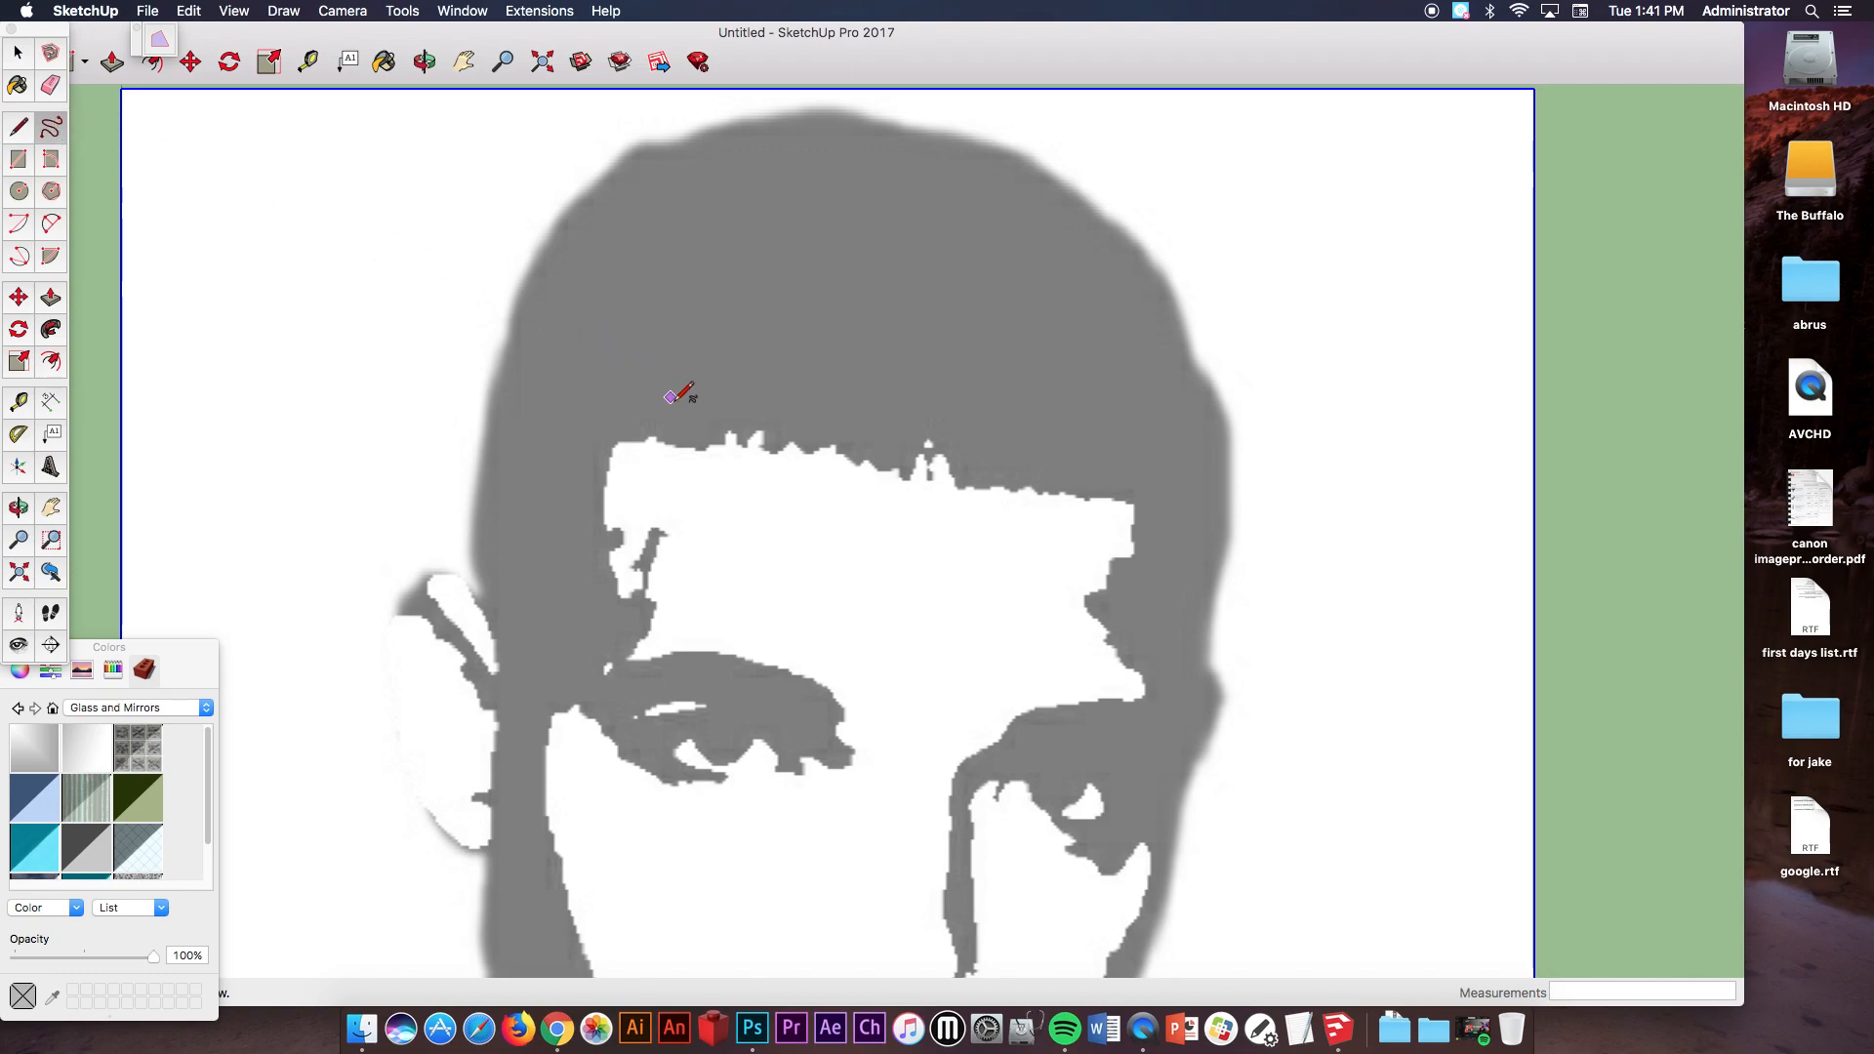
scroll(679, 478, up, 3)
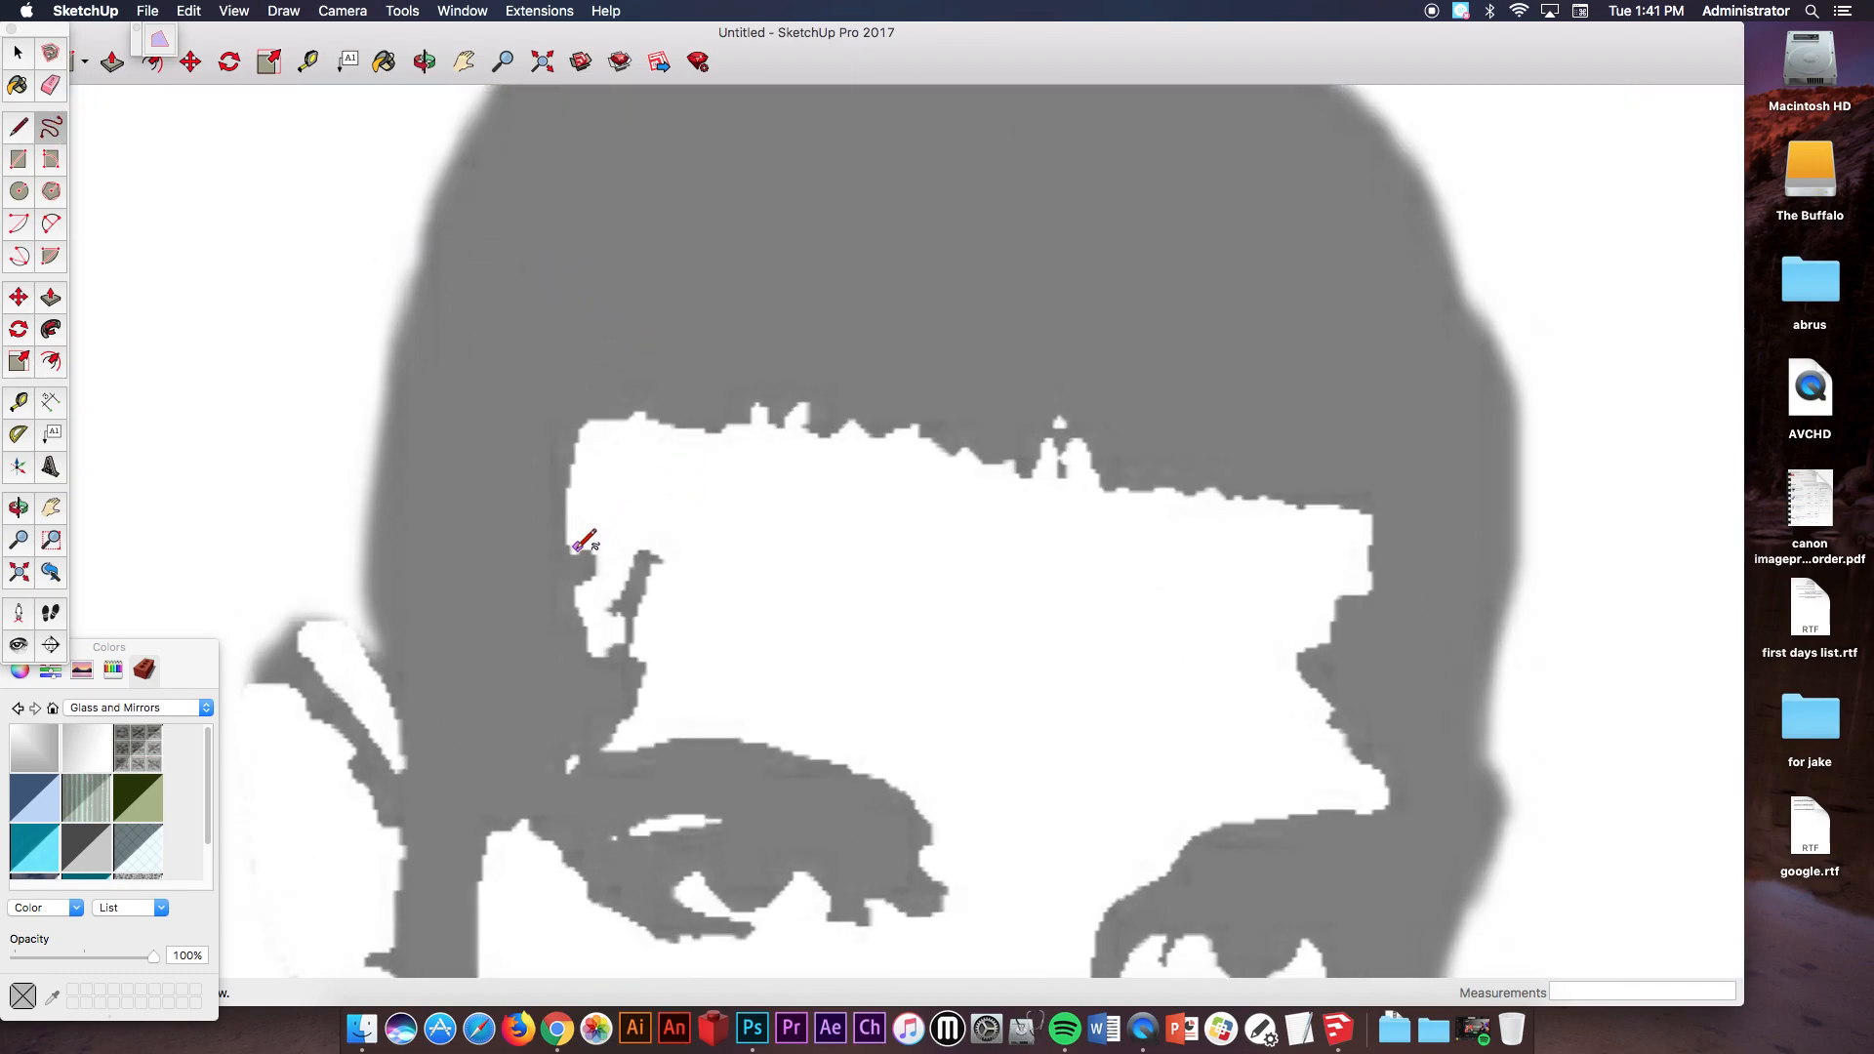
drag(572, 553, 576, 444)
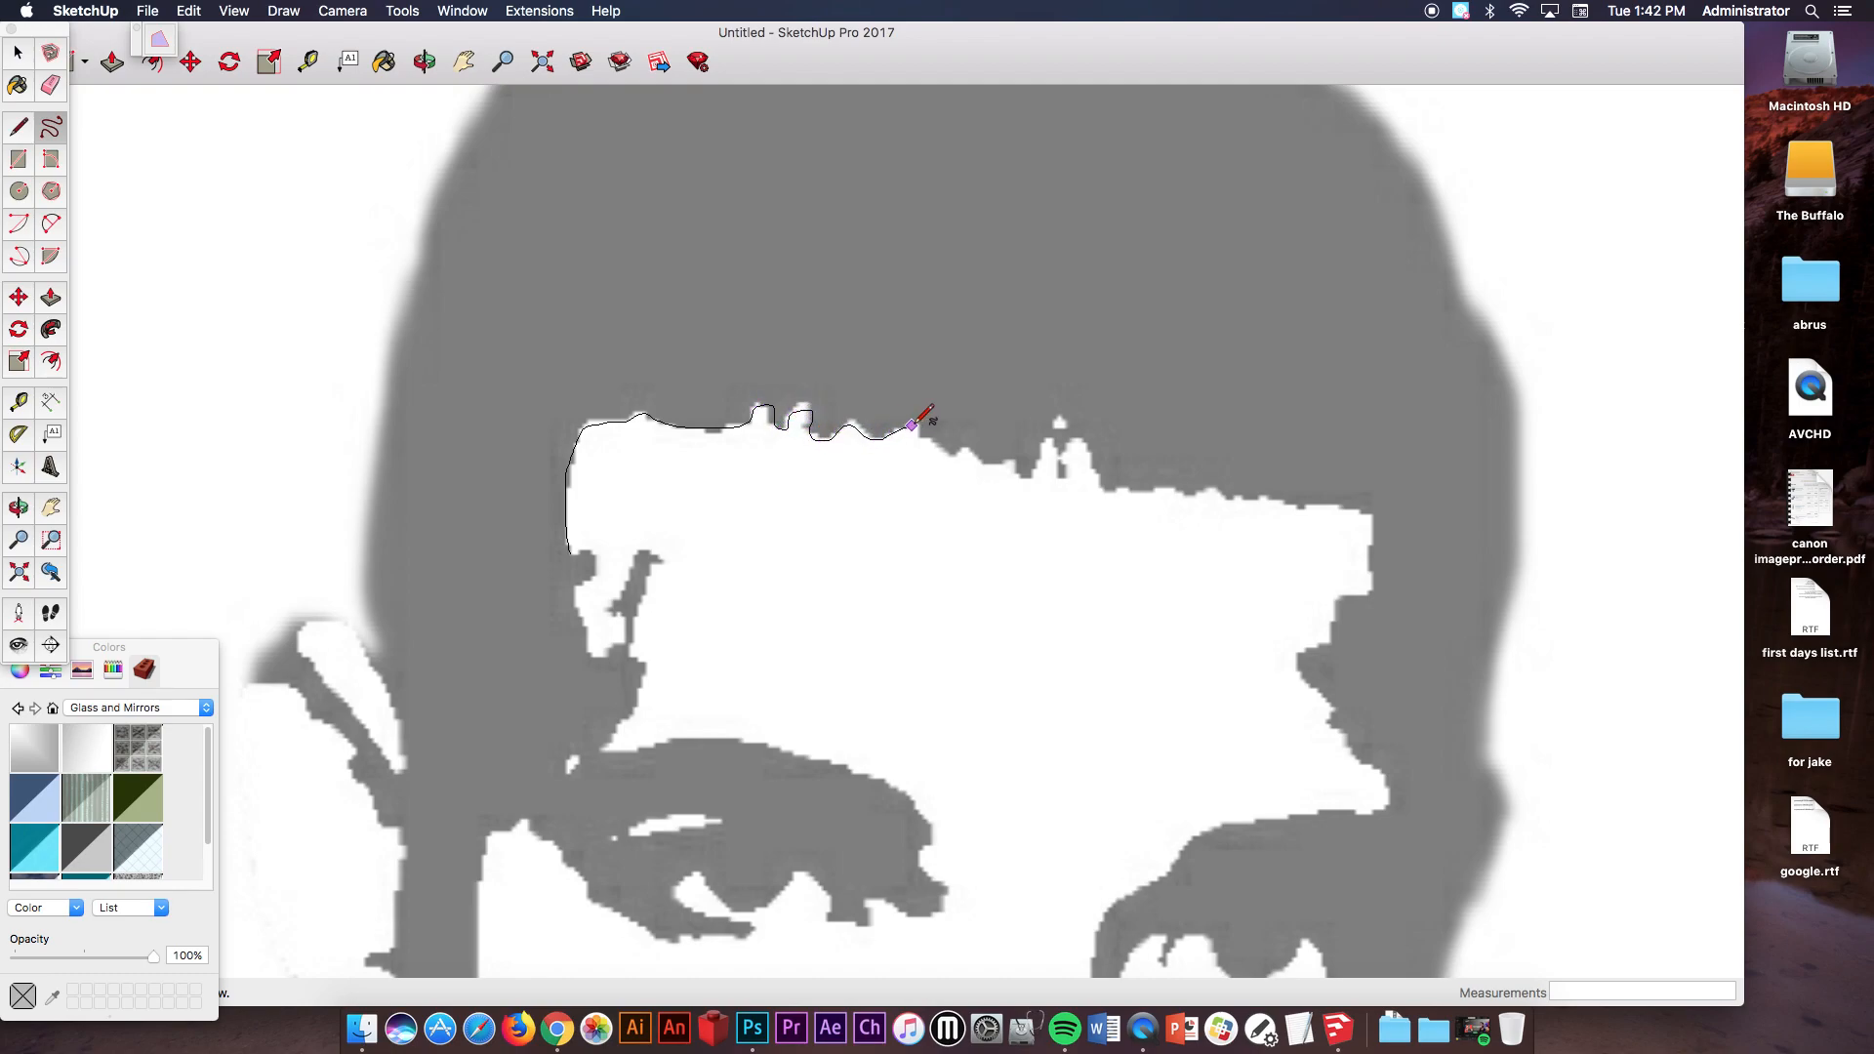
mouse_move(925, 434)
mouse_down()
mouse_move(1063, 467)
mouse_move(1075, 443)
mouse_move(1140, 491)
mouse_move(1364, 516)
mouse_move(1399, 451)
mouse_move(1074, 230)
mouse_move(522, 246)
mouse_move(470, 445)
mouse_move(500, 568)
mouse_move(572, 546)
mouse_up()
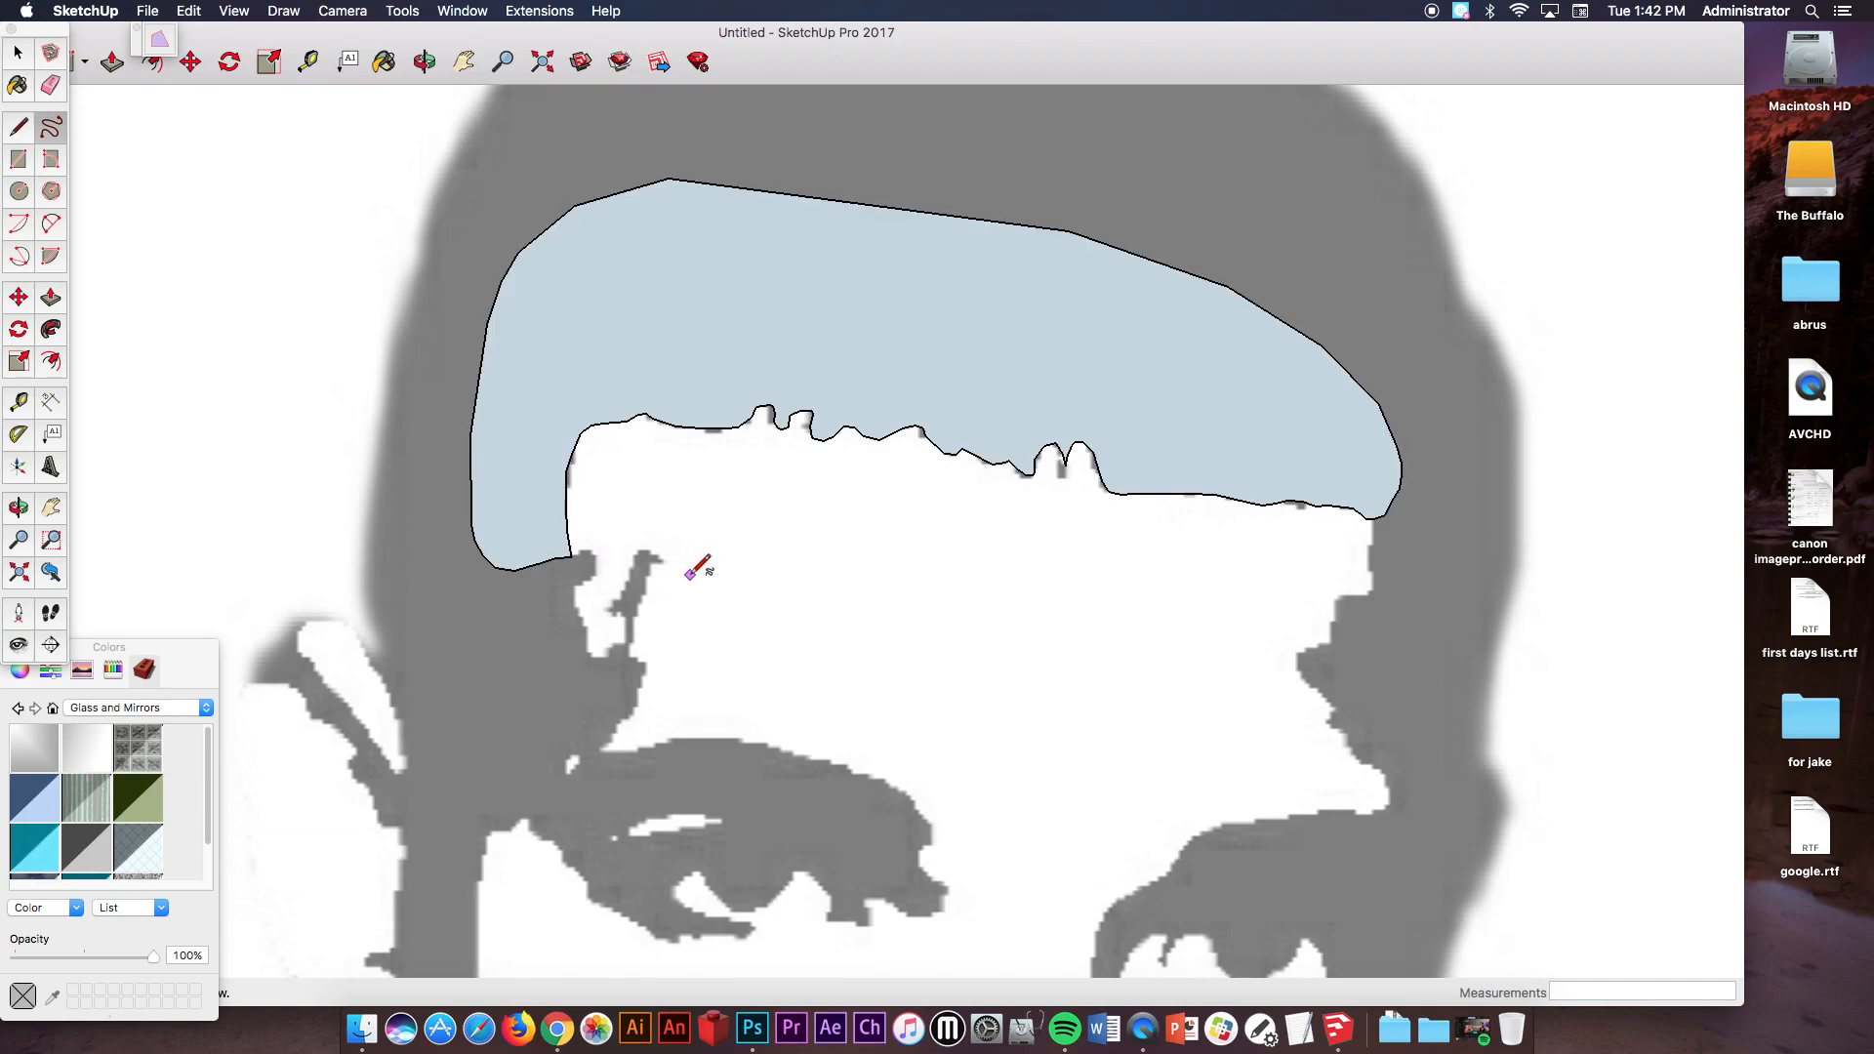
Extend the hair face with a freehand outline along the head's upper-left contour, and erase the line dividing the two faces.
scroll(825, 527, down, 2)
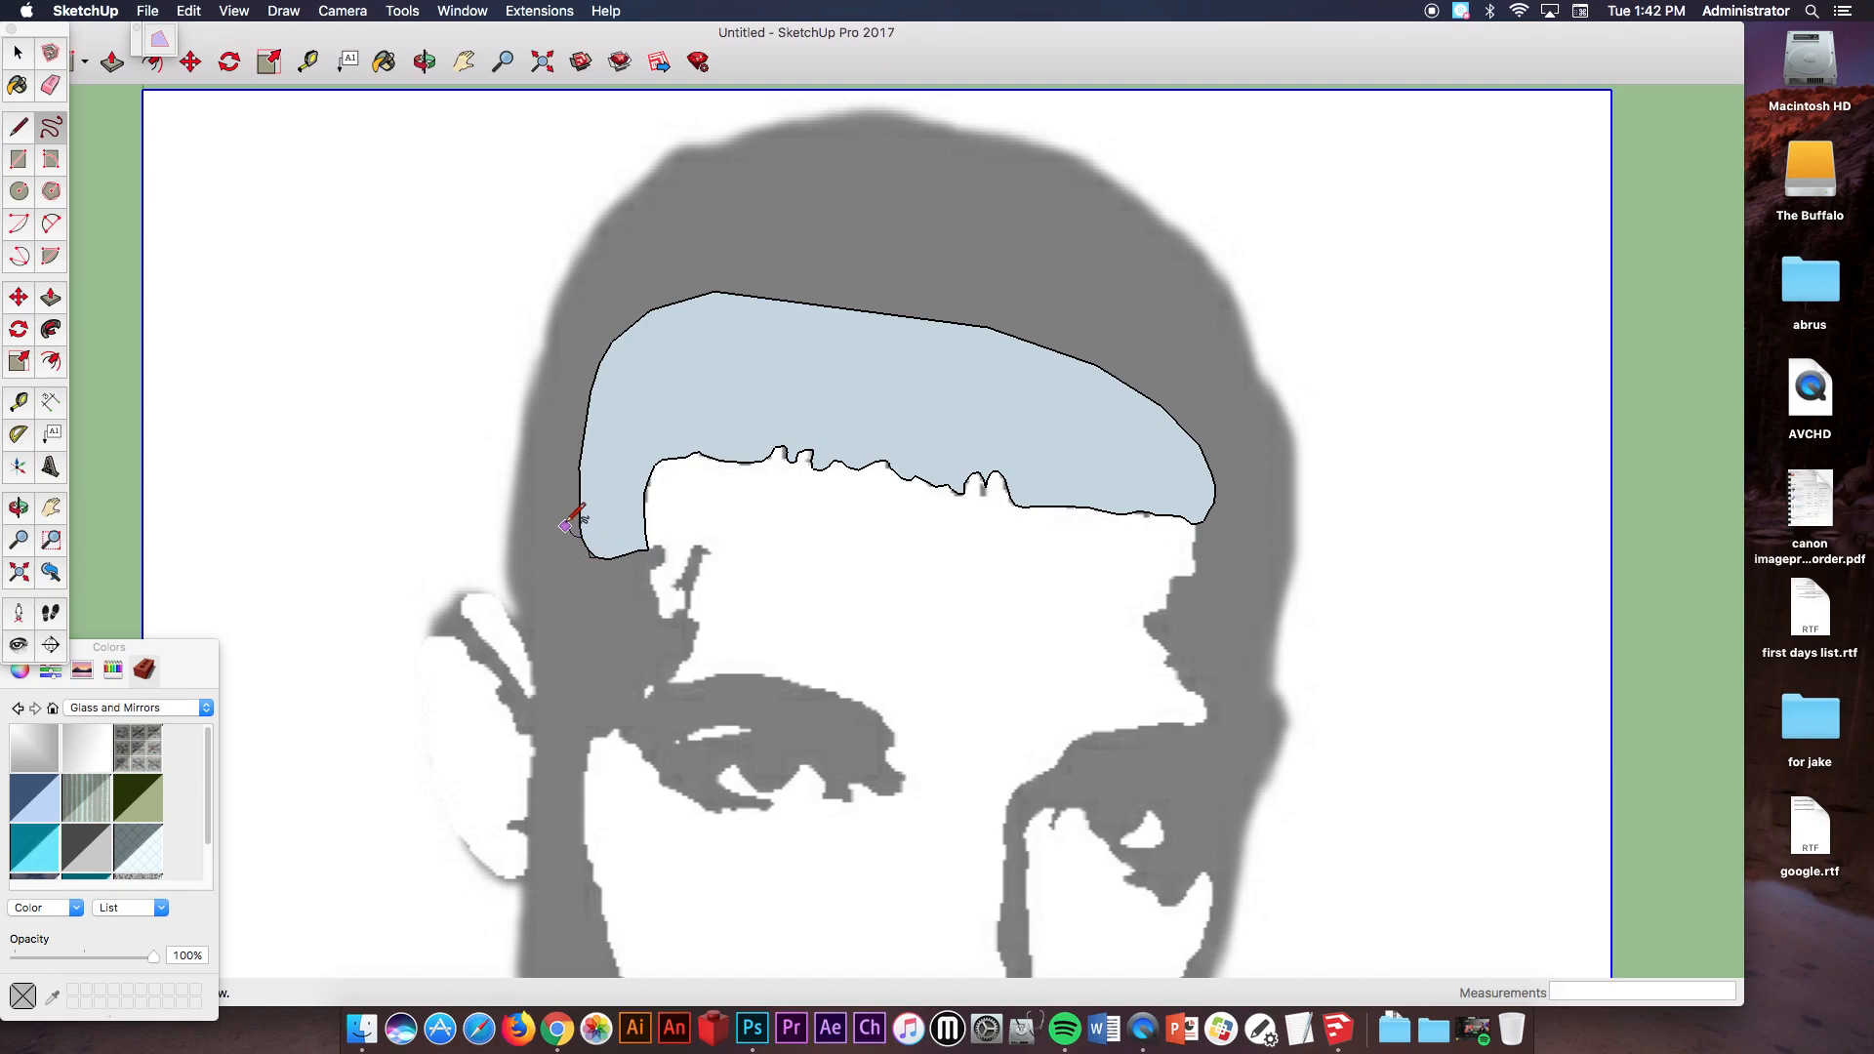
mouse_move(544, 359)
mouse_down()
mouse_move(599, 230)
mouse_move(656, 171)
mouse_move(722, 136)
mouse_move(893, 106)
mouse_move(1066, 161)
mouse_move(1028, 286)
mouse_move(991, 325)
mouse_up()
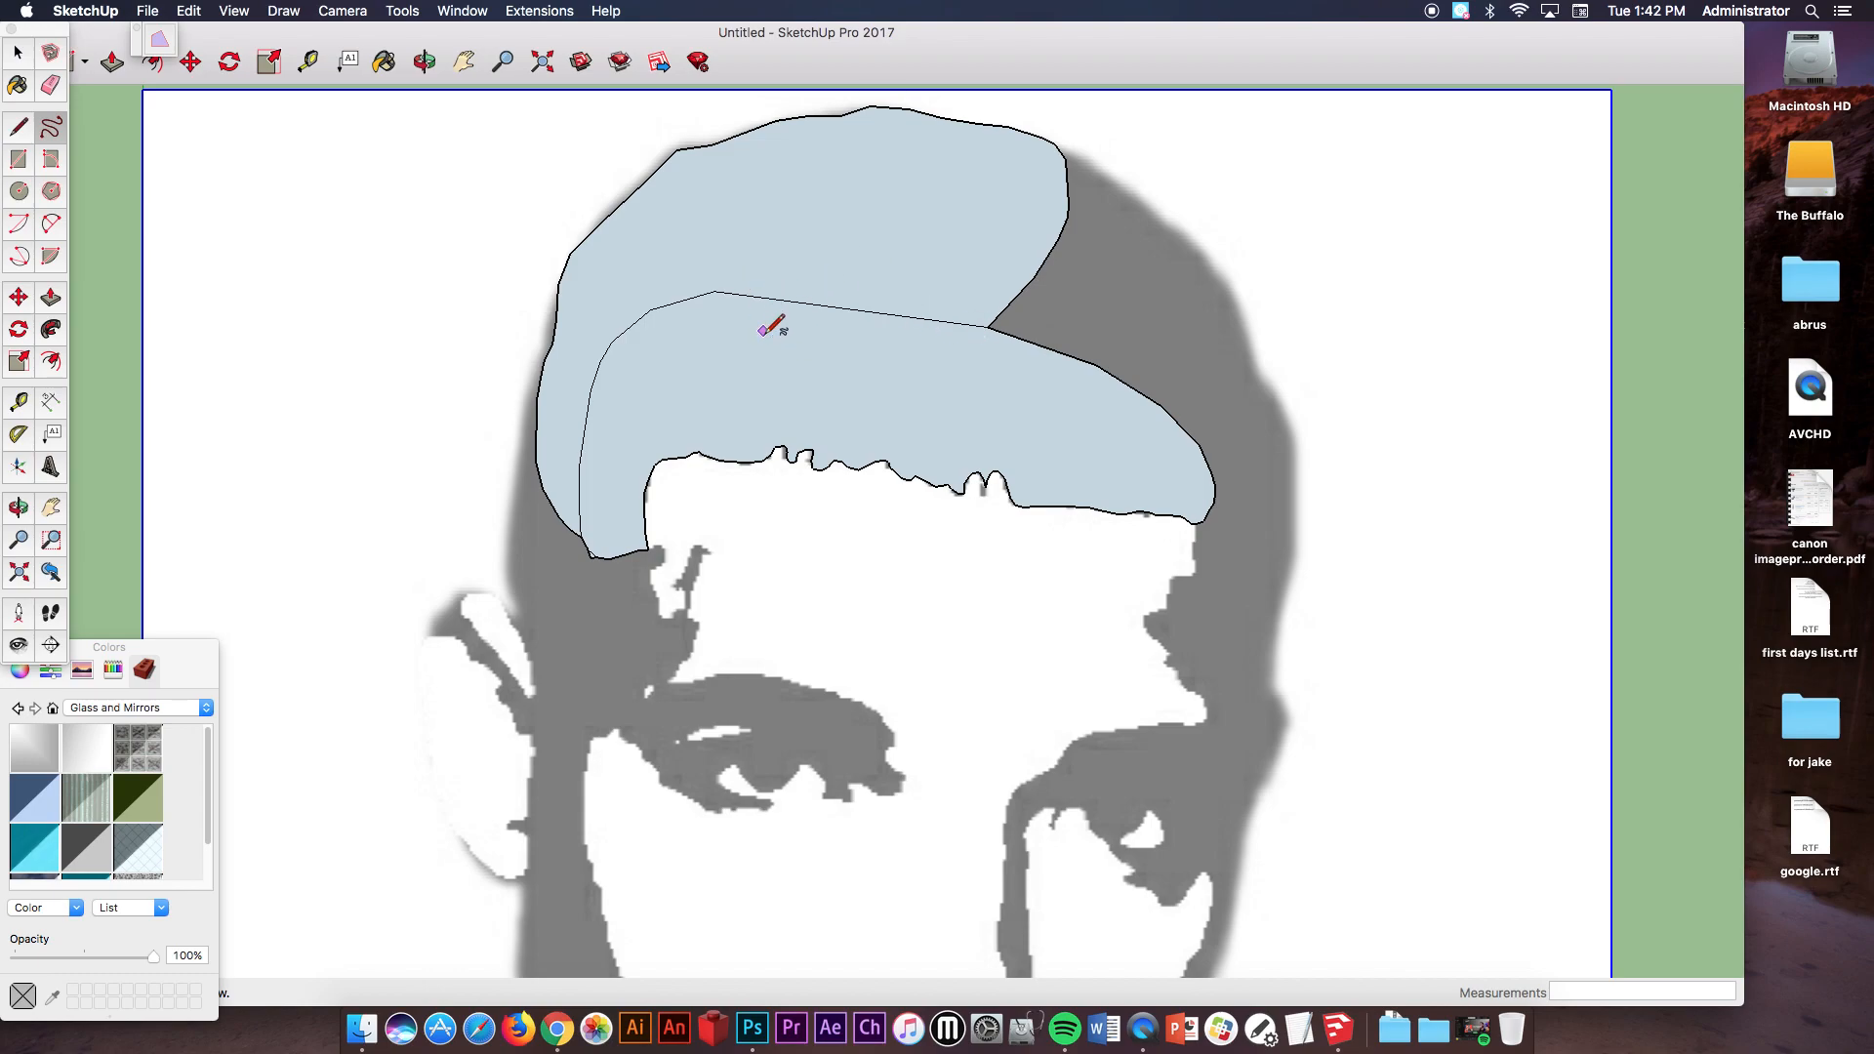
click(50, 87)
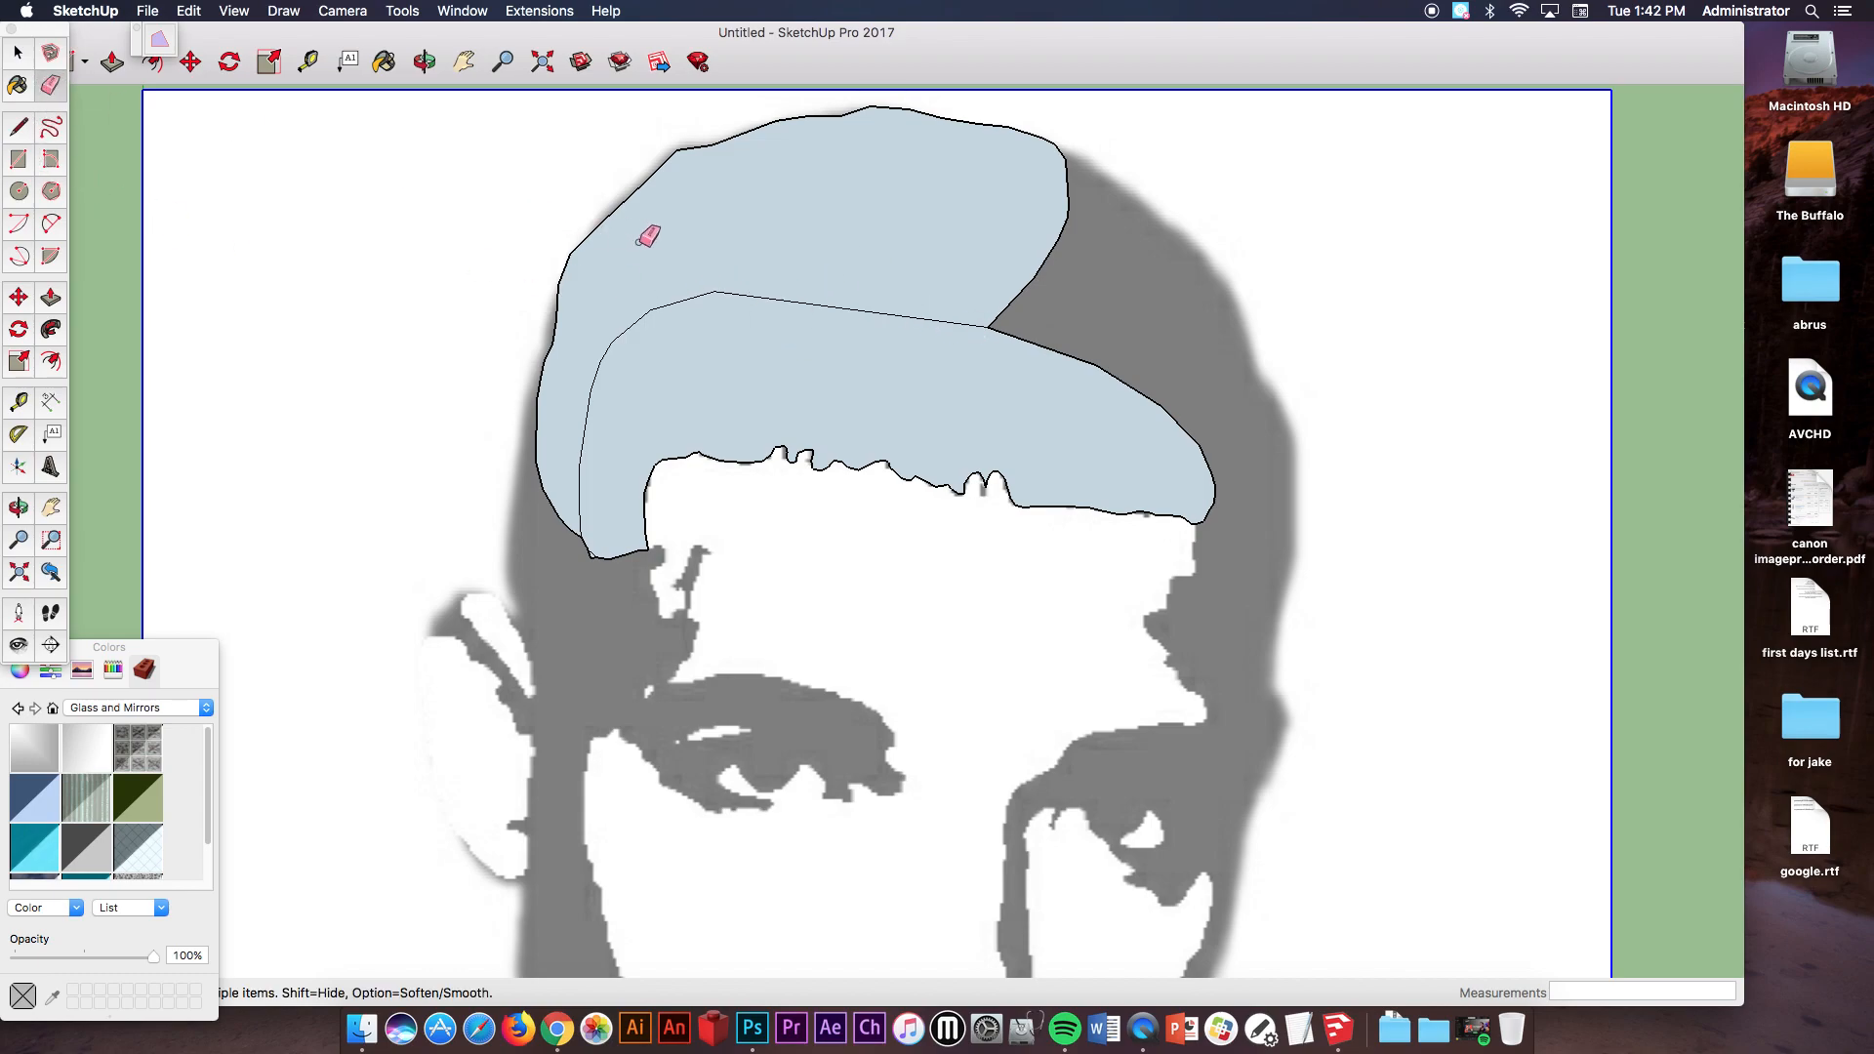
click(739, 295)
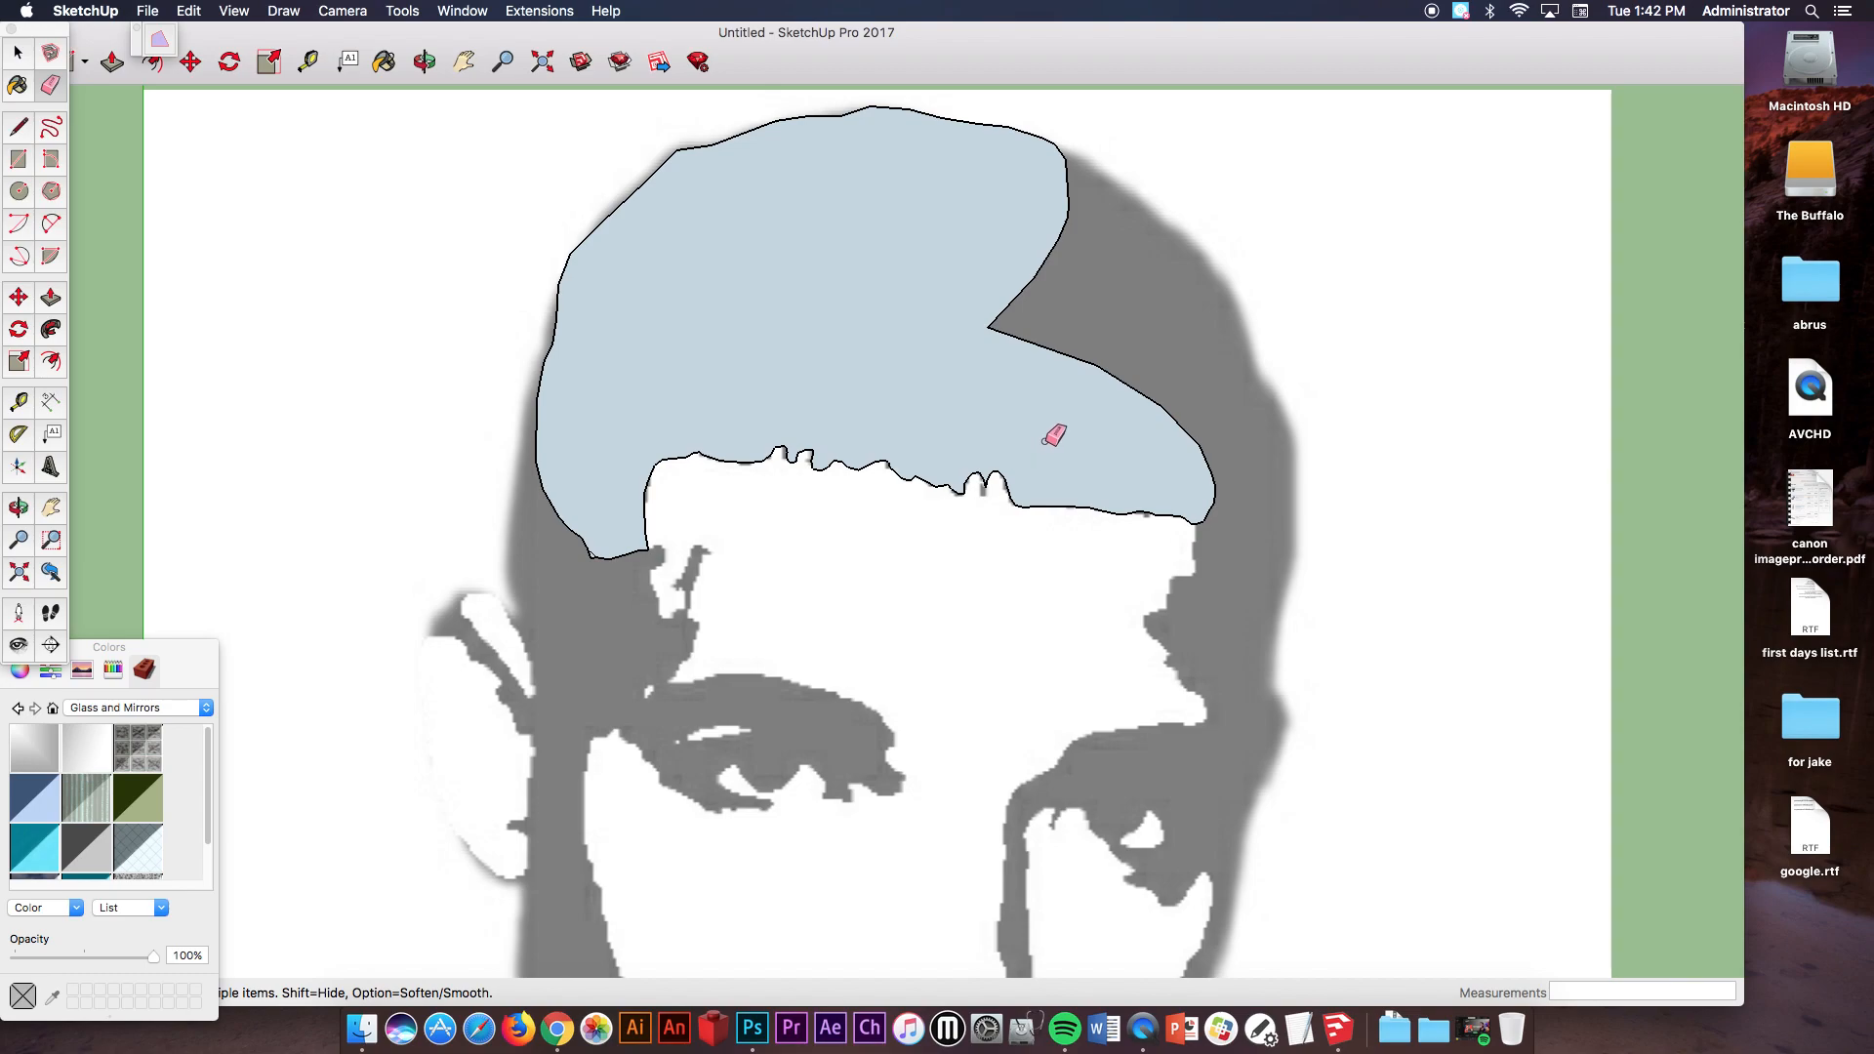
Outline the remaining right side of the hair freehand down to the temple, and erase the inner lines to merge everything into one face.
scroll(1052, 432, down, 5)
scroll(972, 384, up, 3)
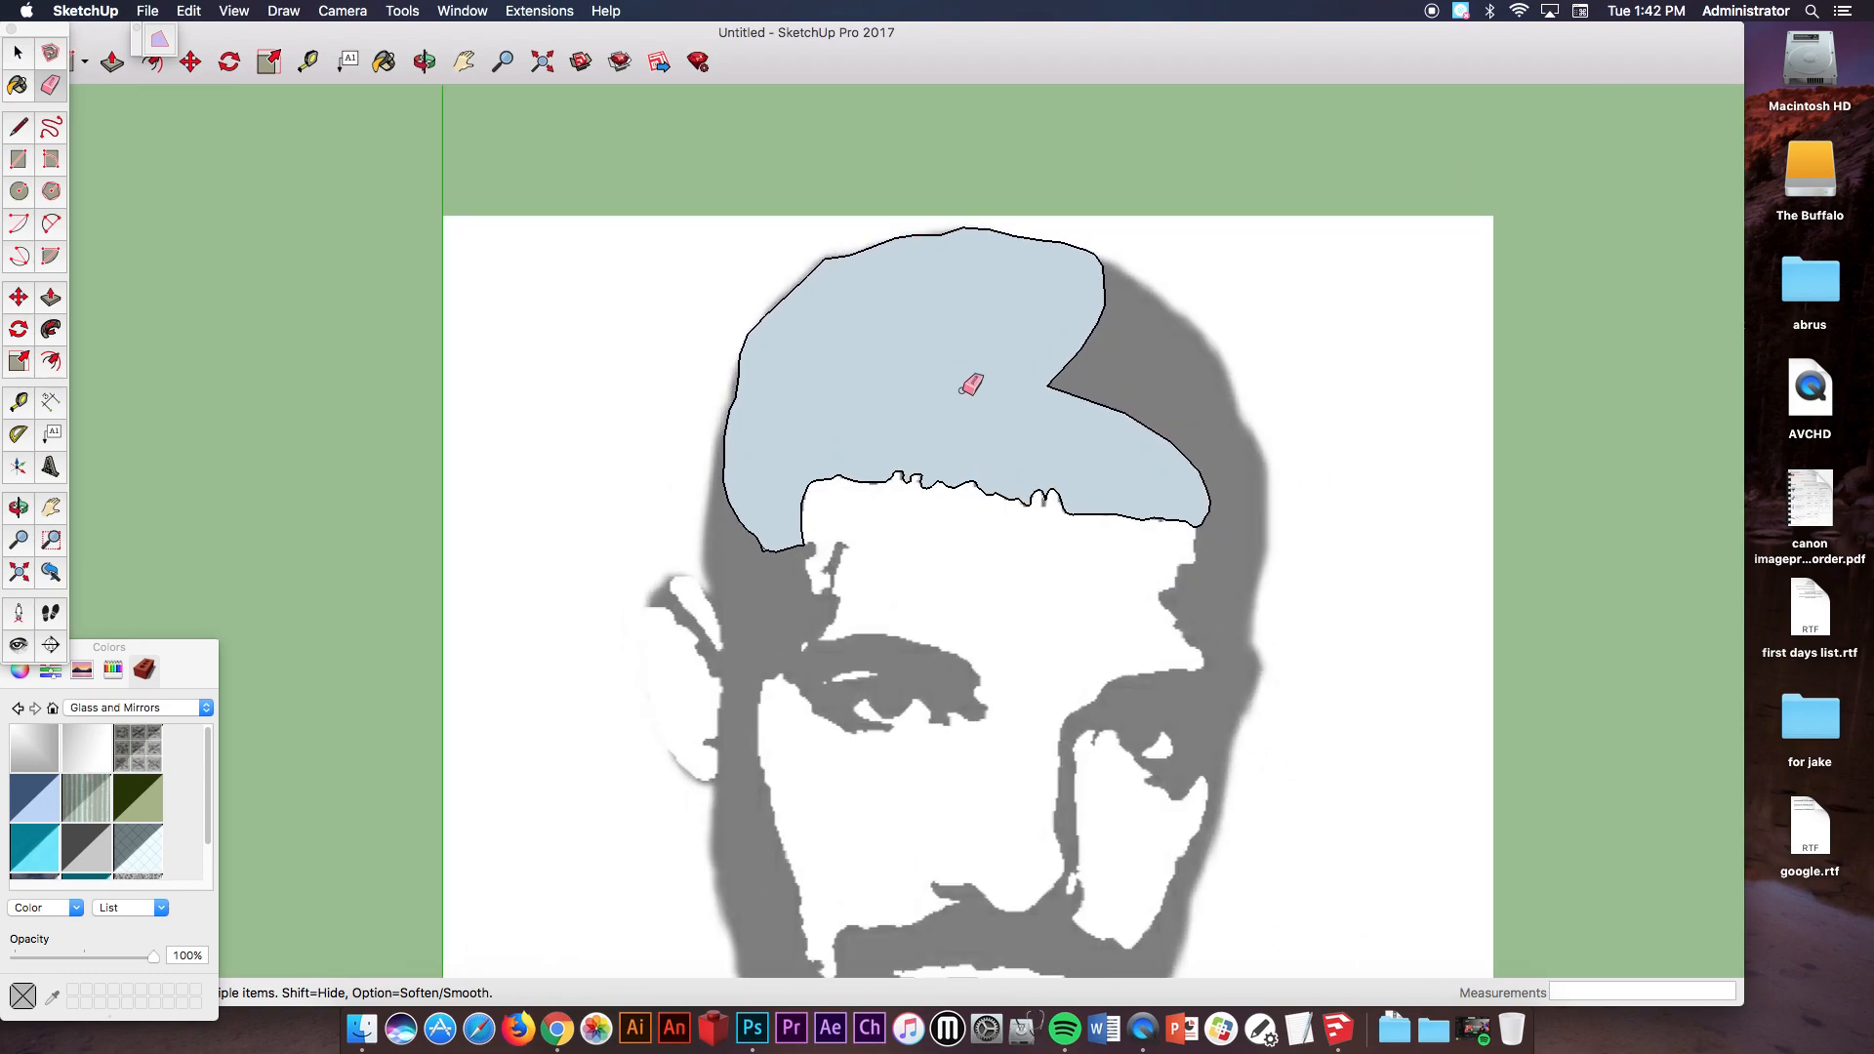
click(48, 131)
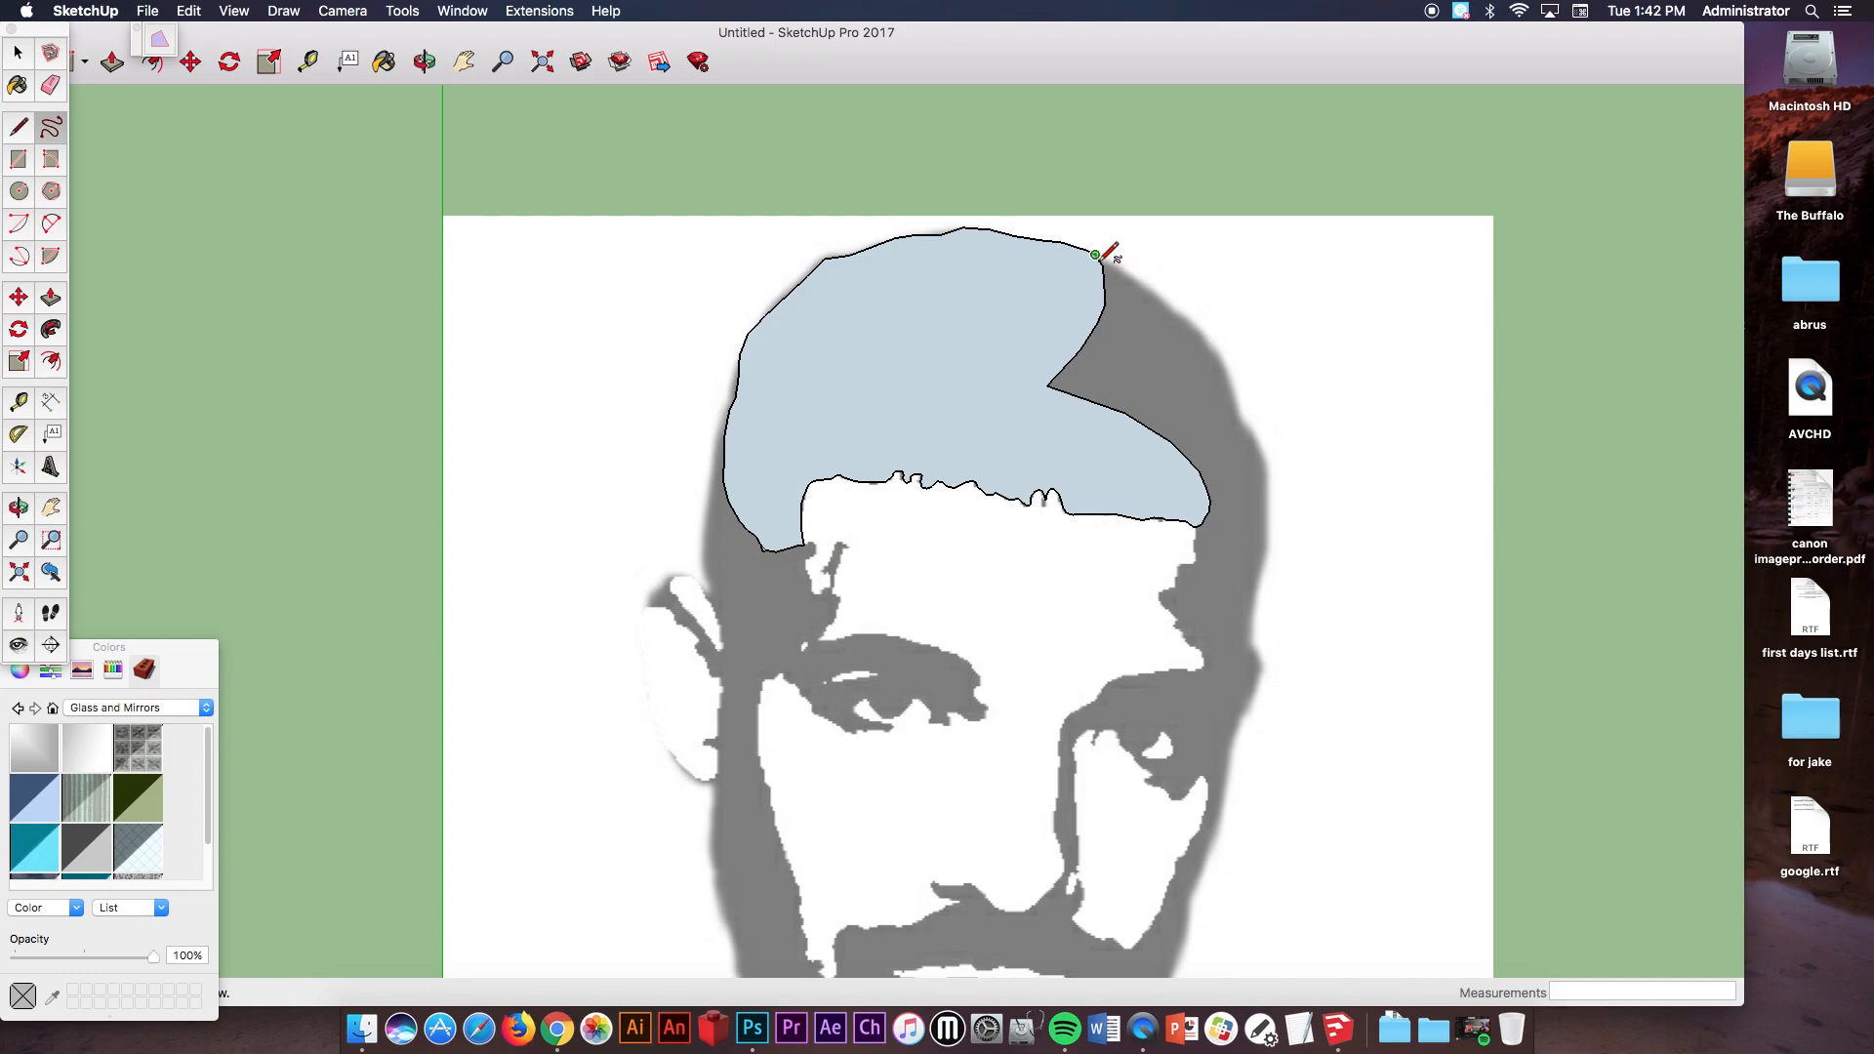
mouse_move(1097, 255)
mouse_down()
mouse_move(1186, 309)
mouse_move(1222, 359)
mouse_move(1262, 469)
mouse_move(1246, 656)
mouse_up()
drag(1197, 559, 1194, 525)
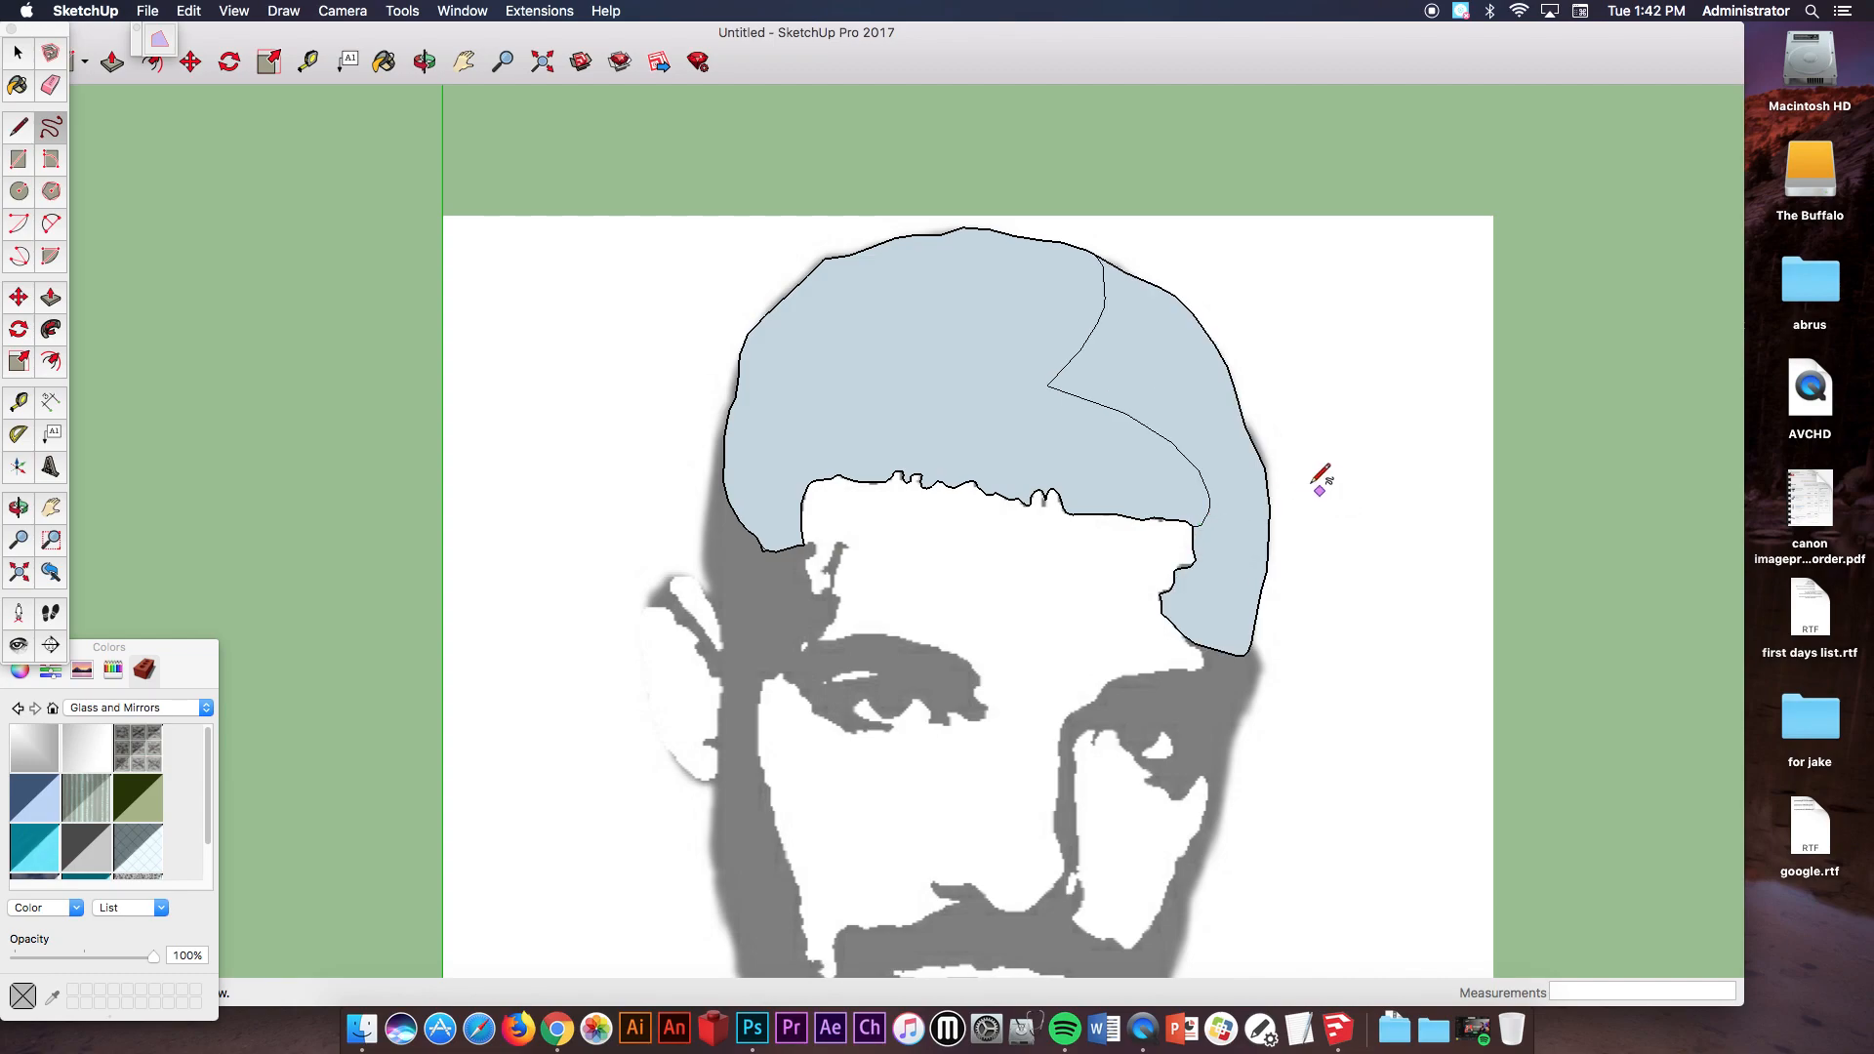
click(50, 86)
mouse_move(1097, 328)
mouse_down()
mouse_move(1110, 414)
mouse_move(1106, 273)
mouse_up()
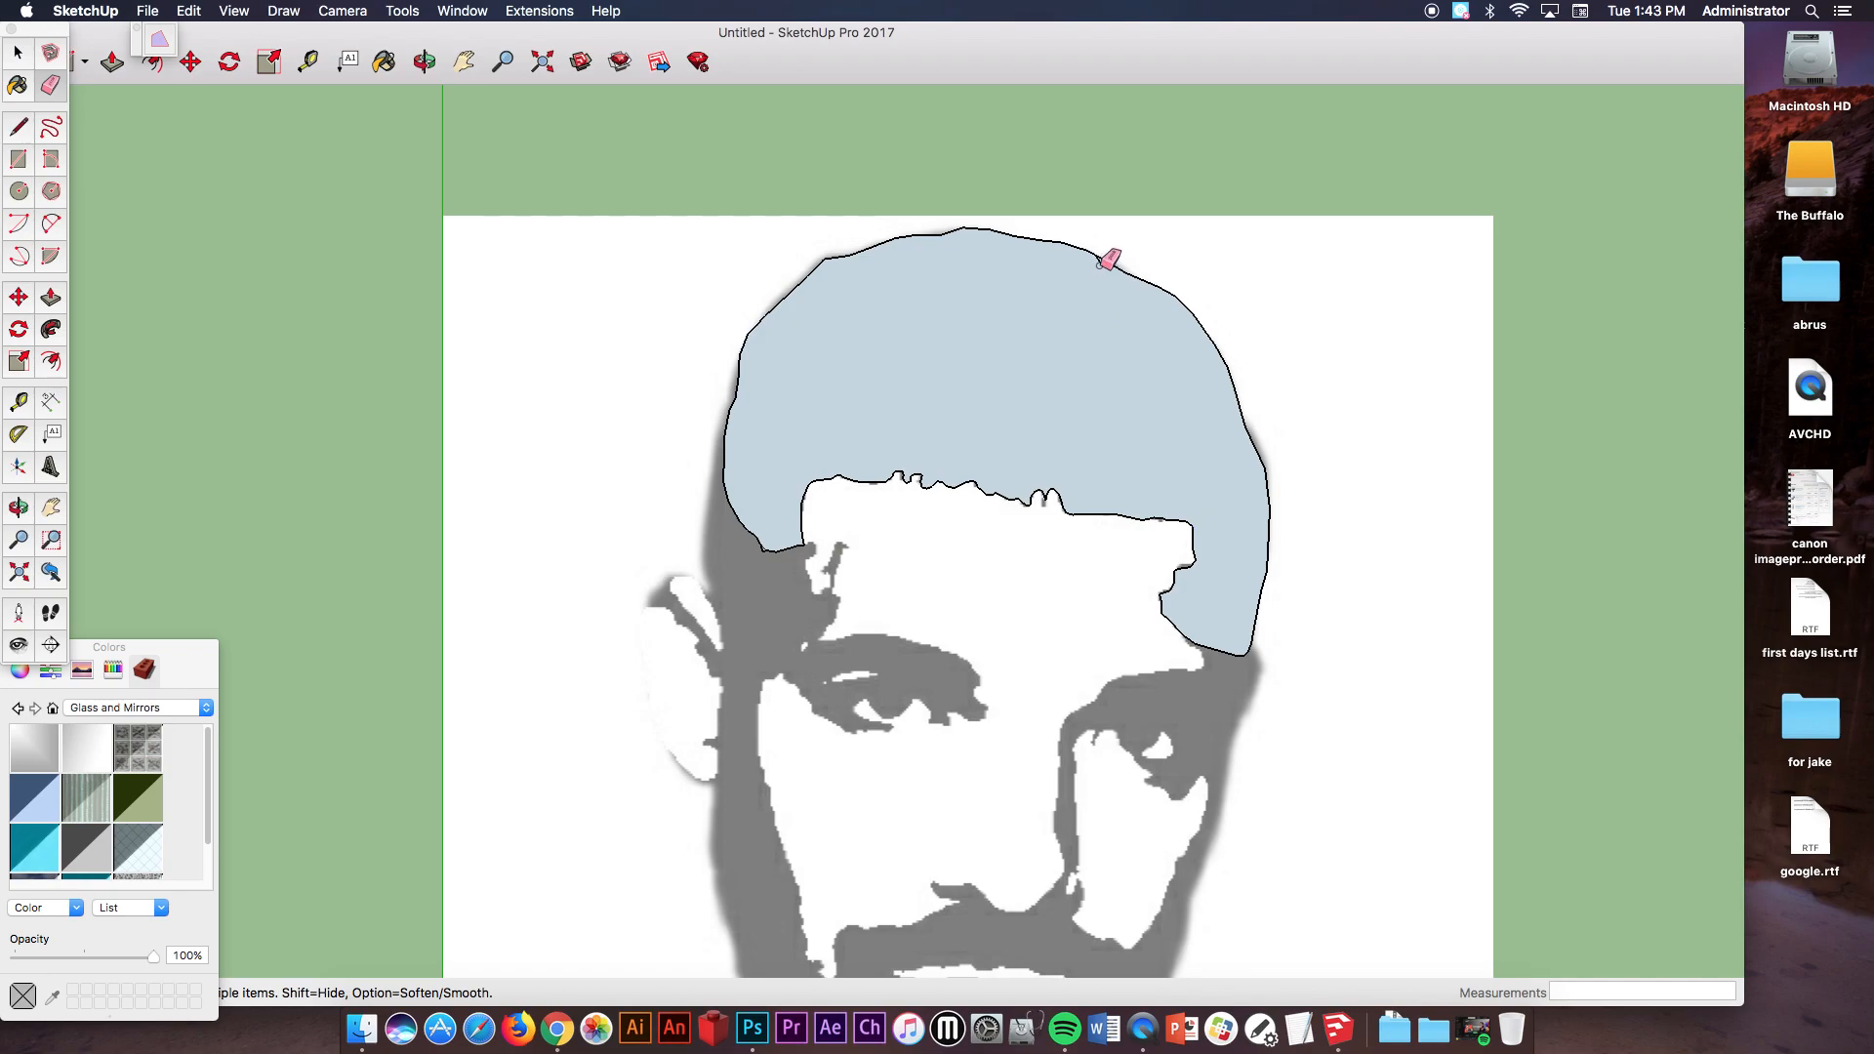
Push/Pull the merged hair face upward by about 7 1/2".
click(51, 299)
click(1057, 429)
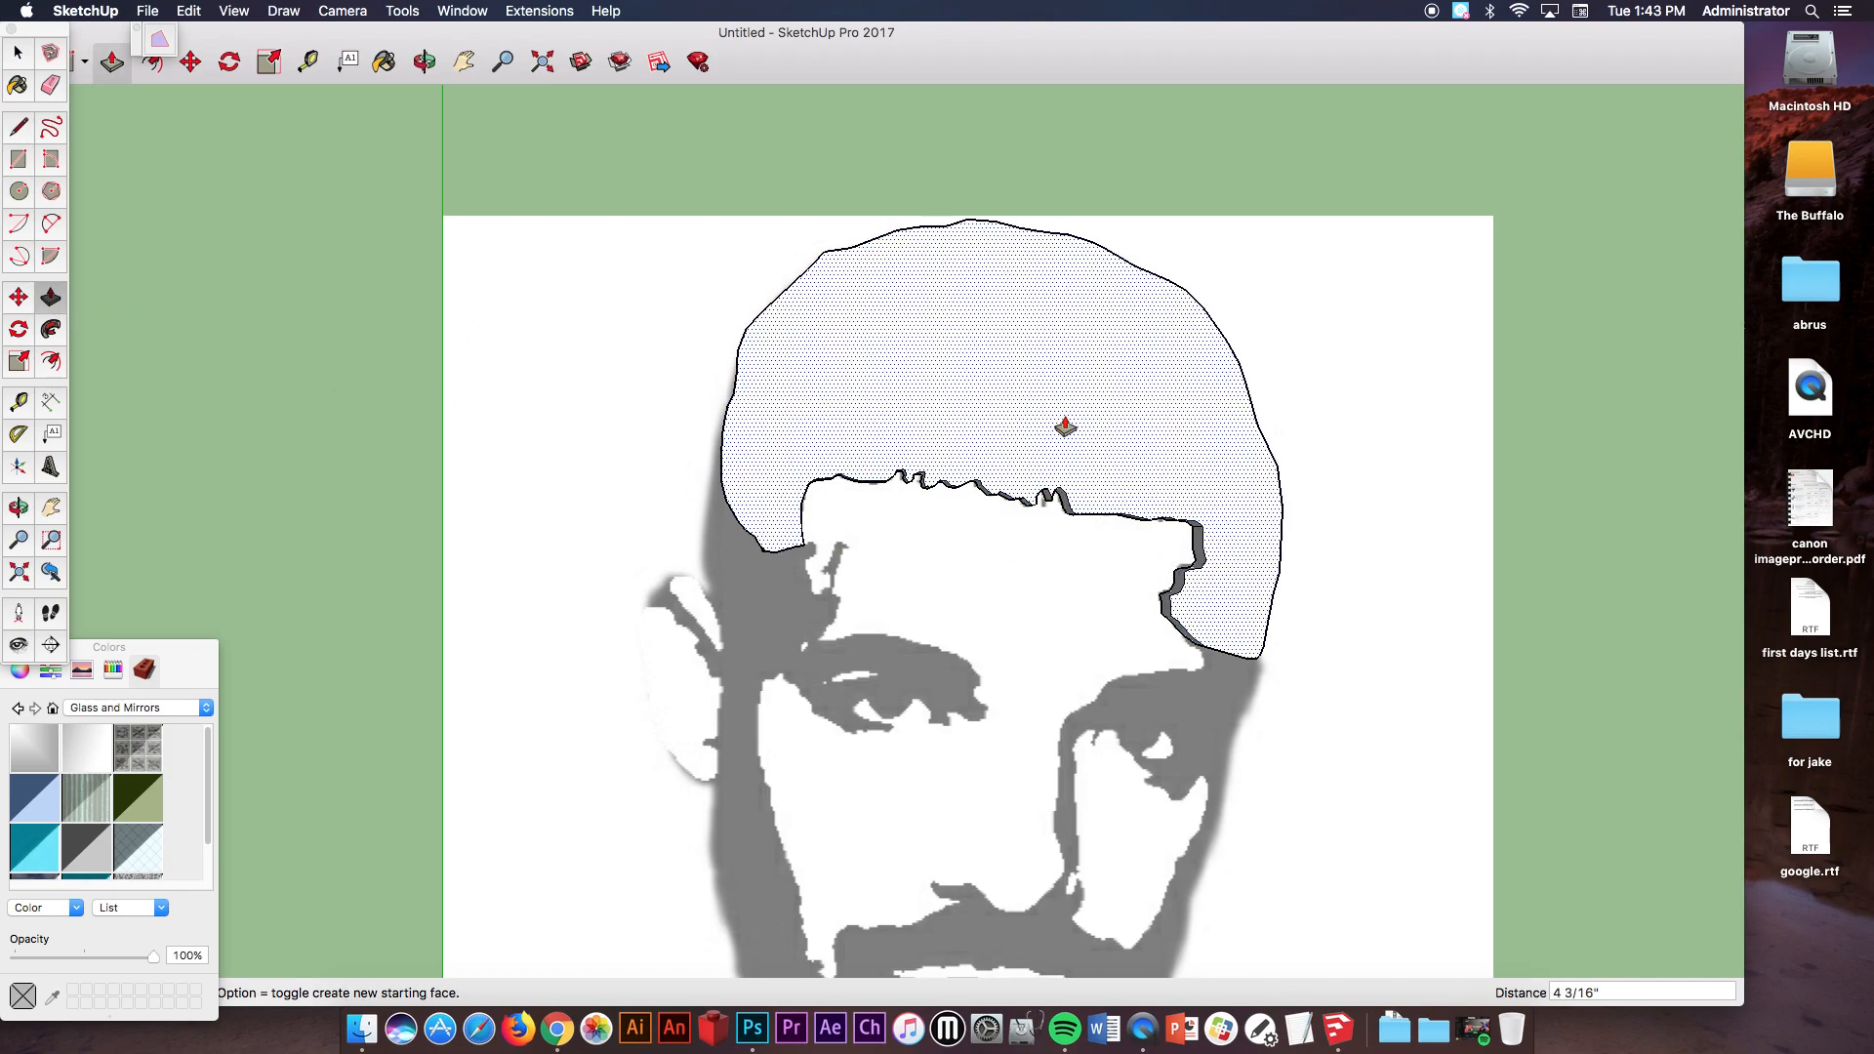
click(1074, 431)
middle_drag(1084, 431, 1077, 535)
key(p)
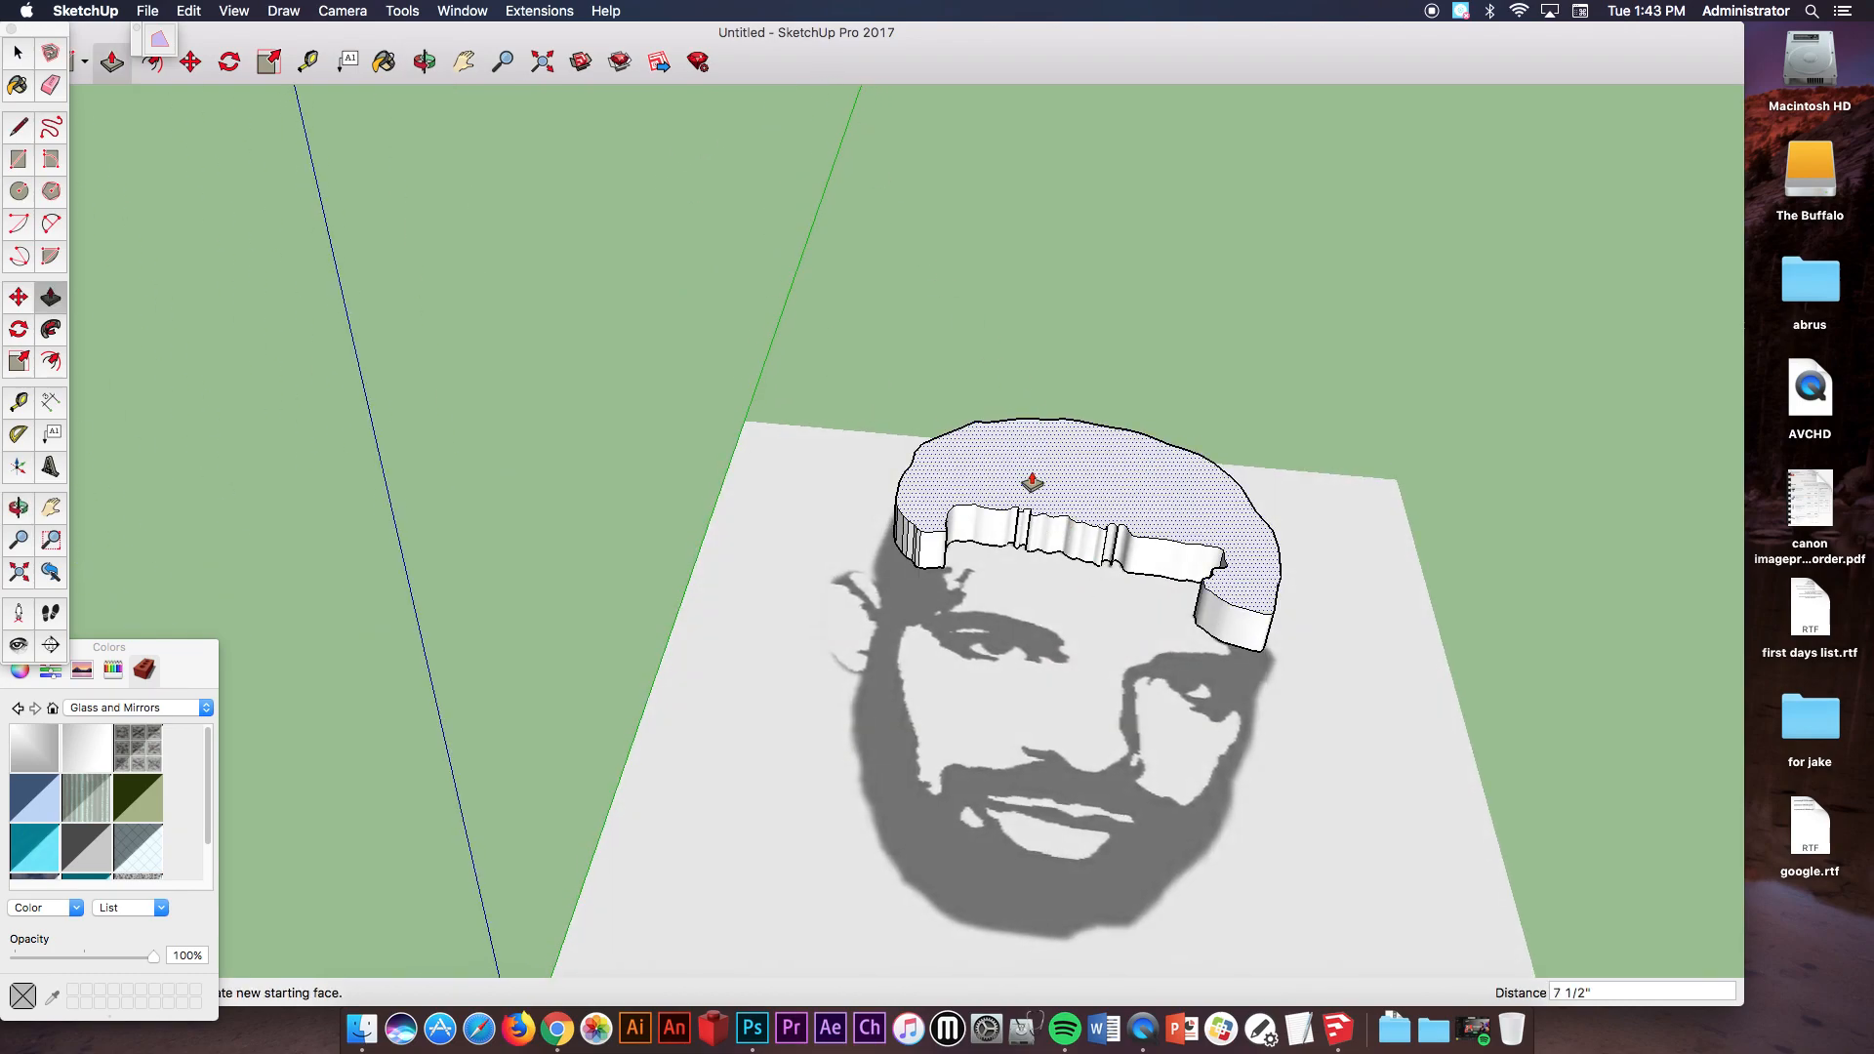
Offset inward outlines on the hair block's top face to make four nested loops, about 8 1/8" for the innermost and 4 3/4" for its neighbour.
click(51, 361)
click(1066, 514)
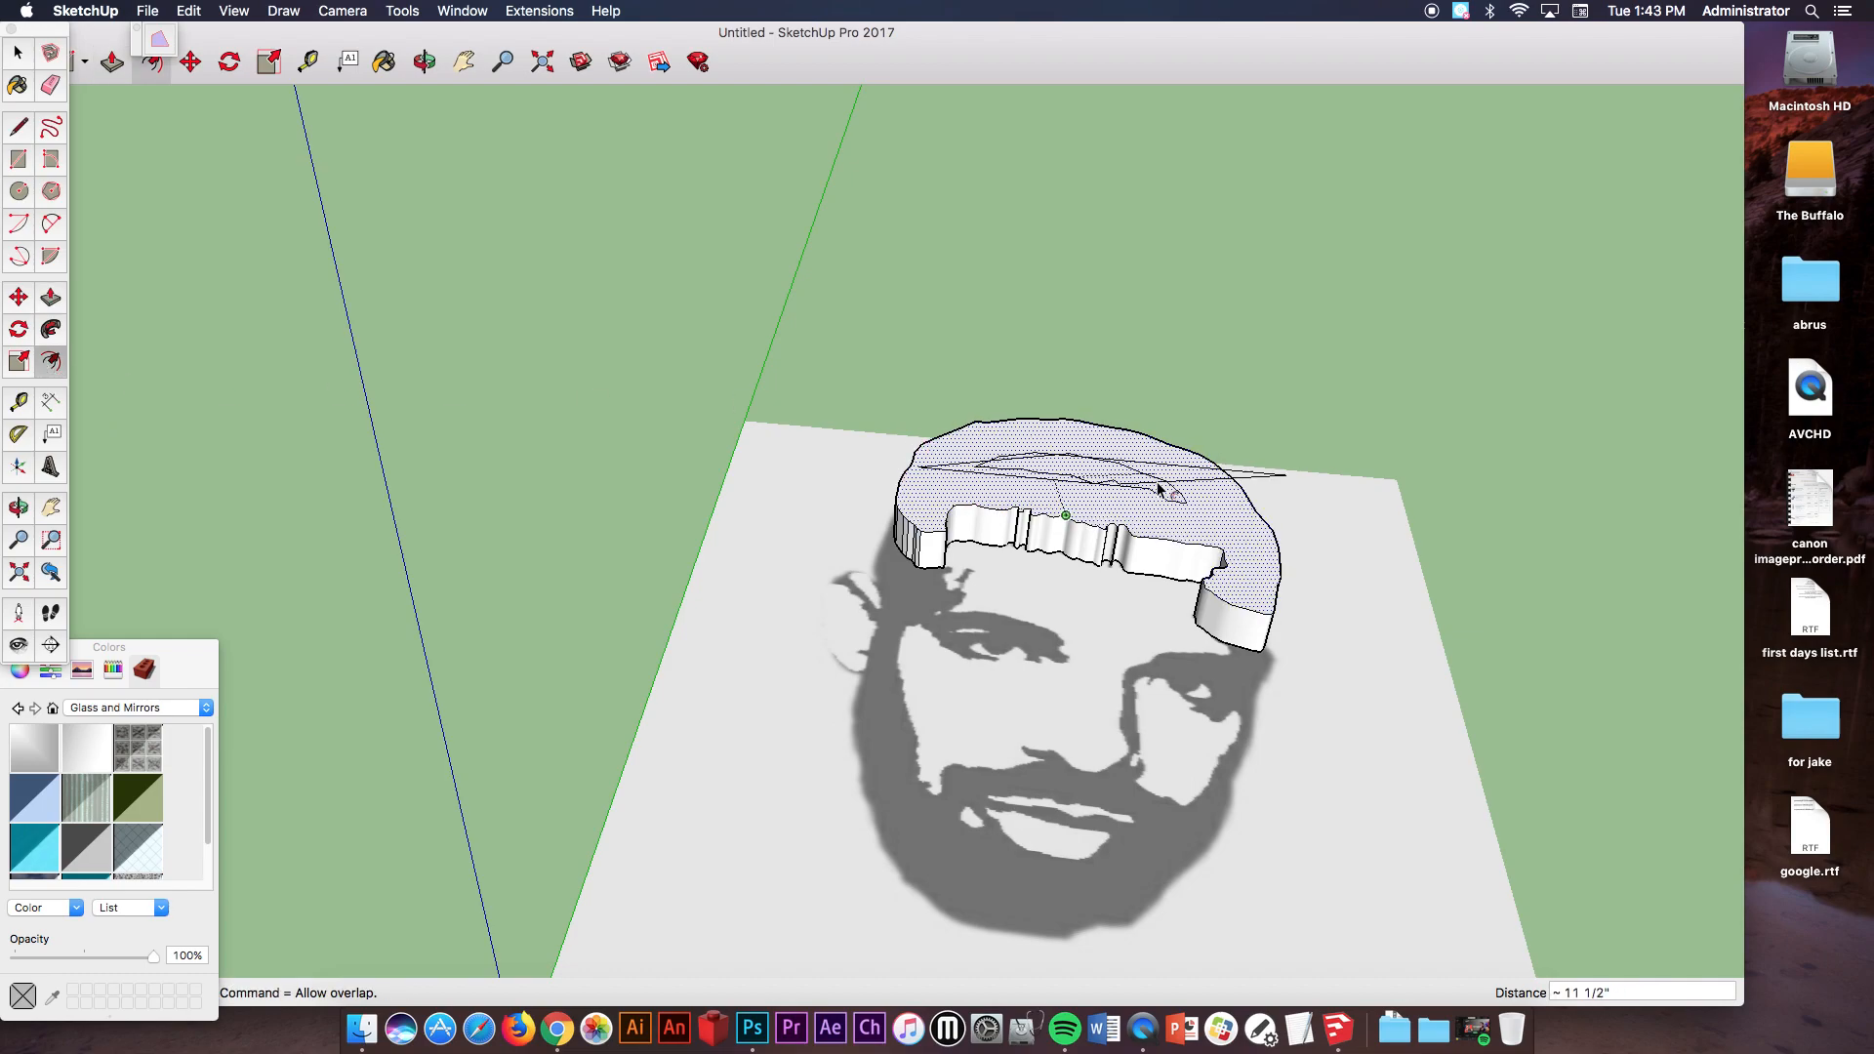
click(1129, 514)
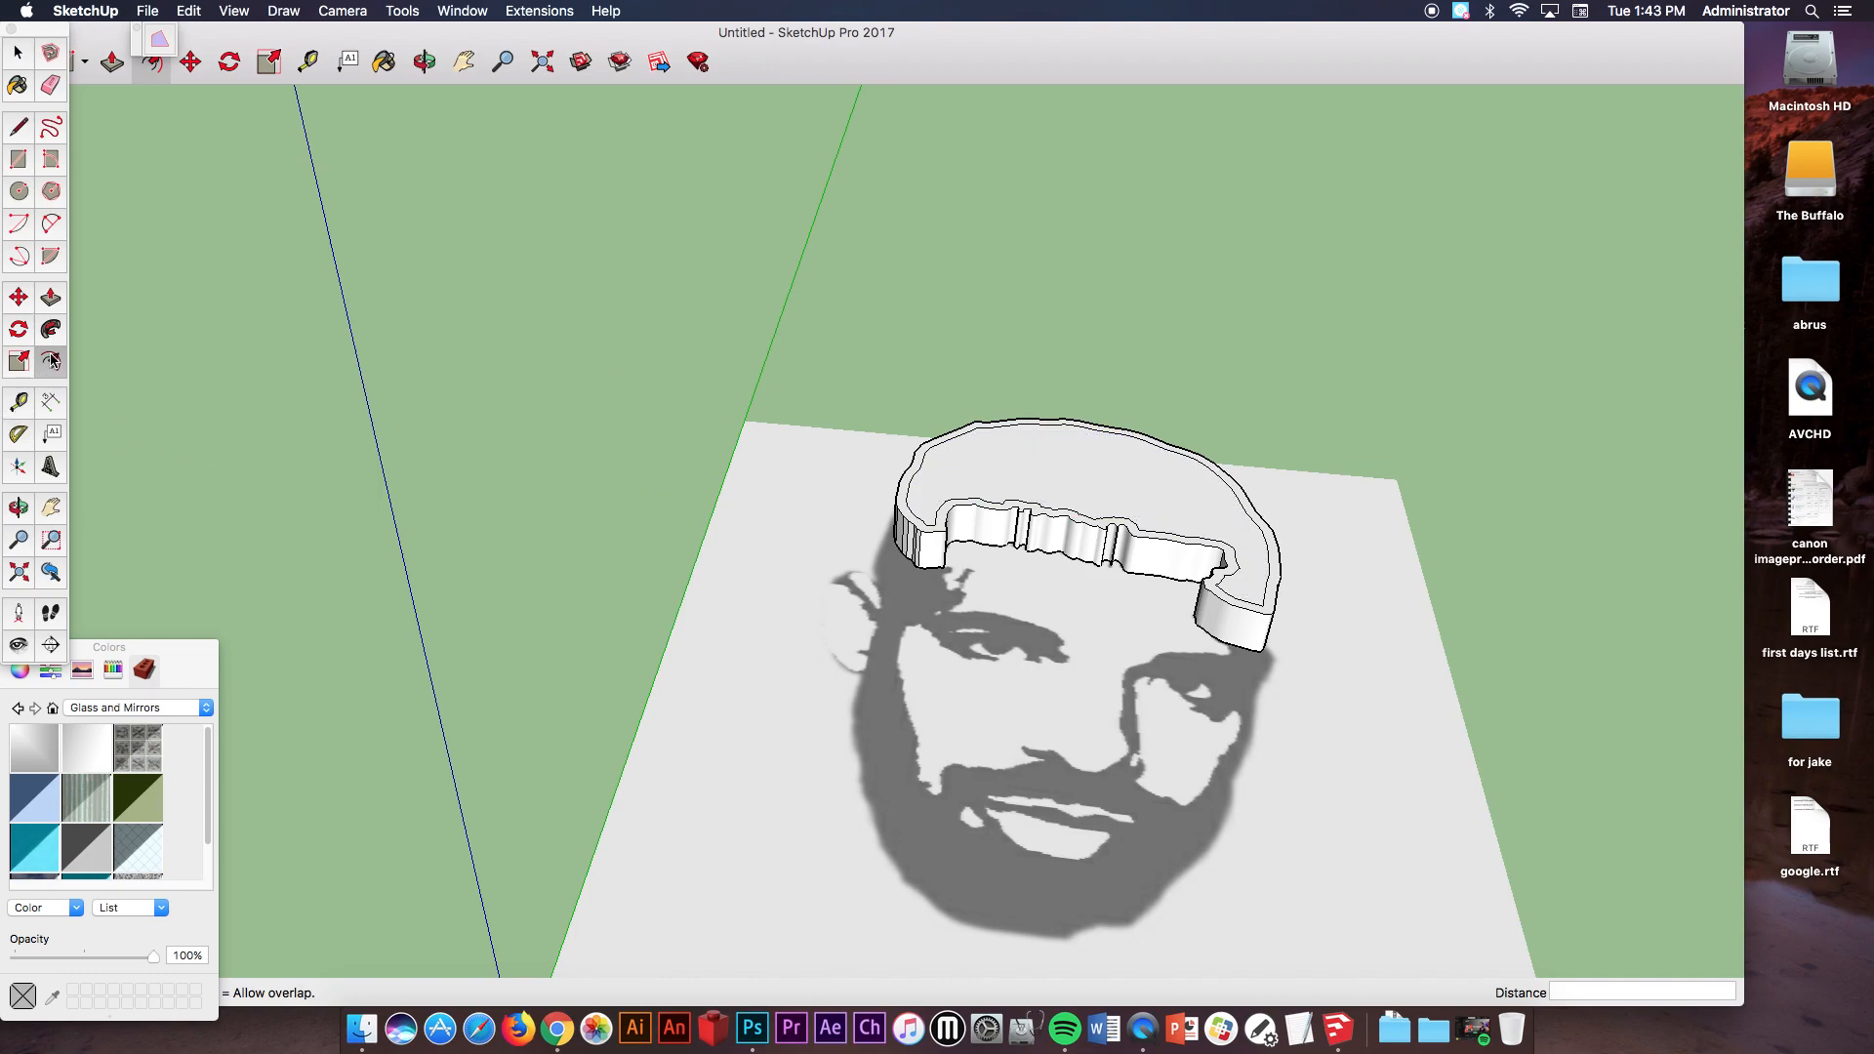
click(1074, 476)
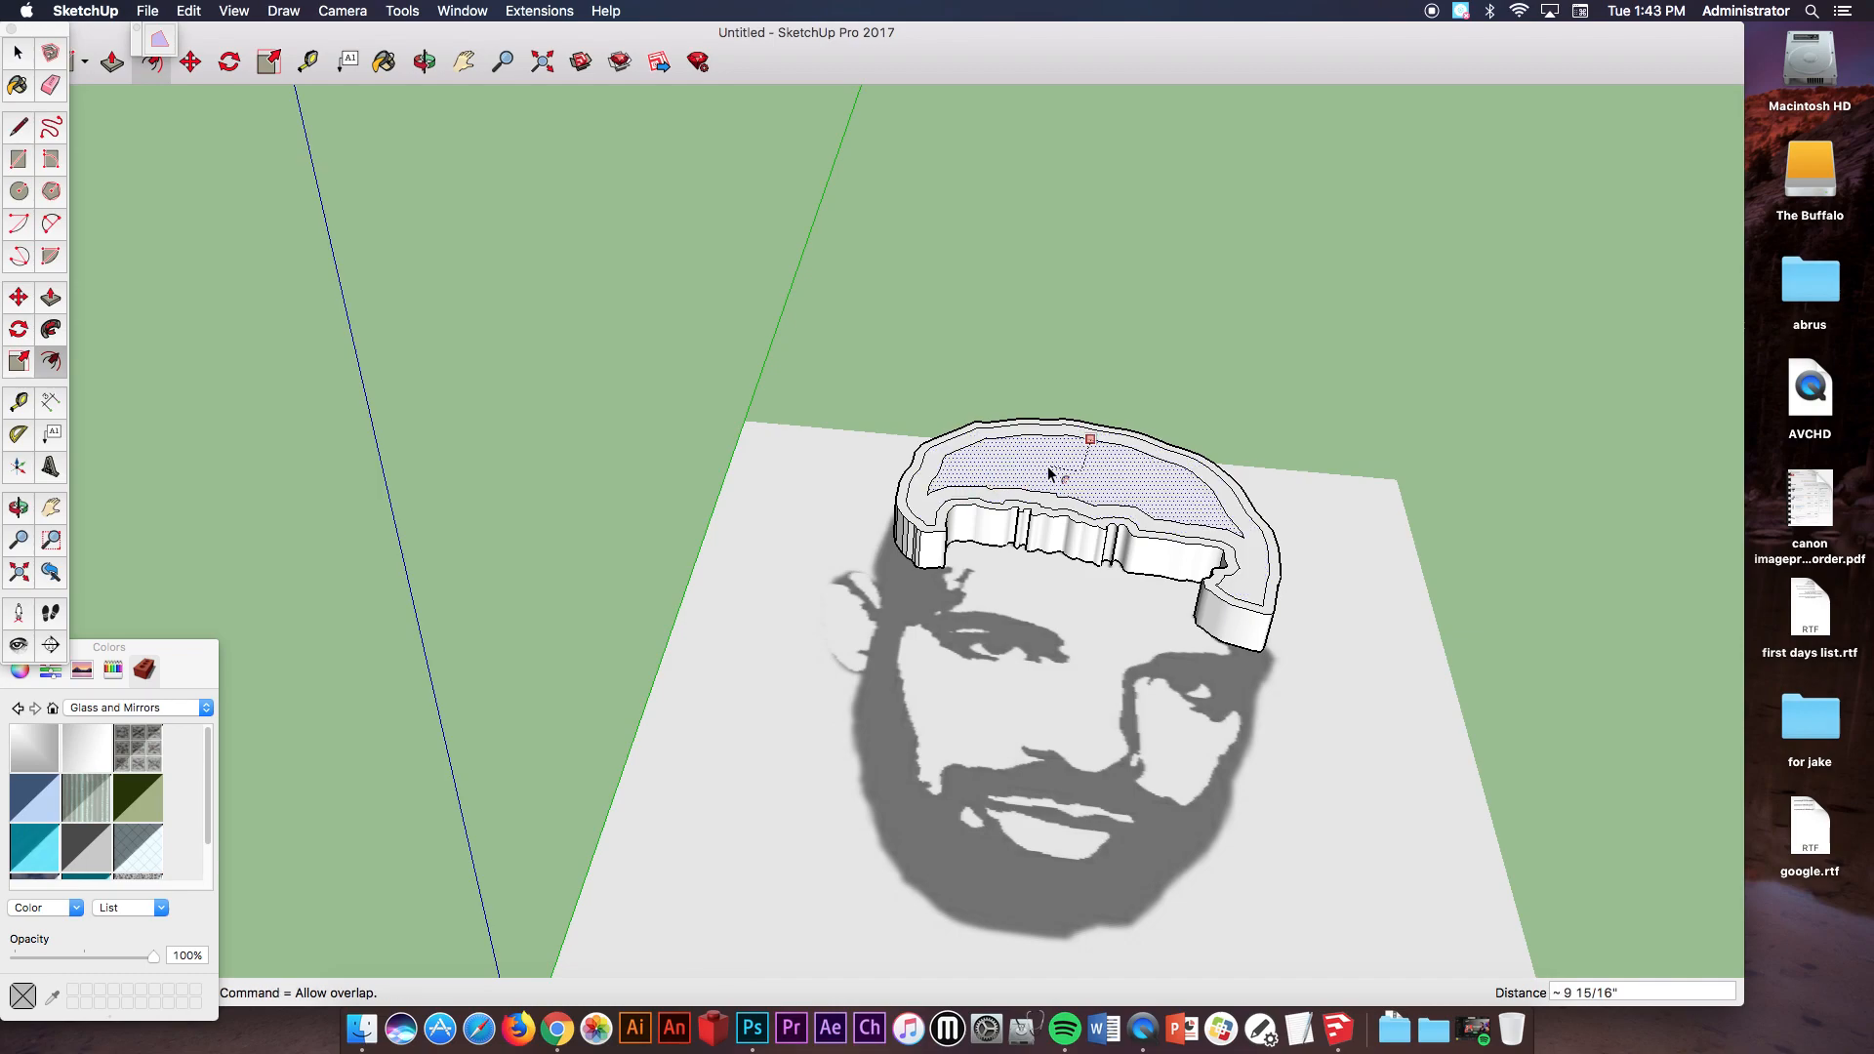
click(1081, 473)
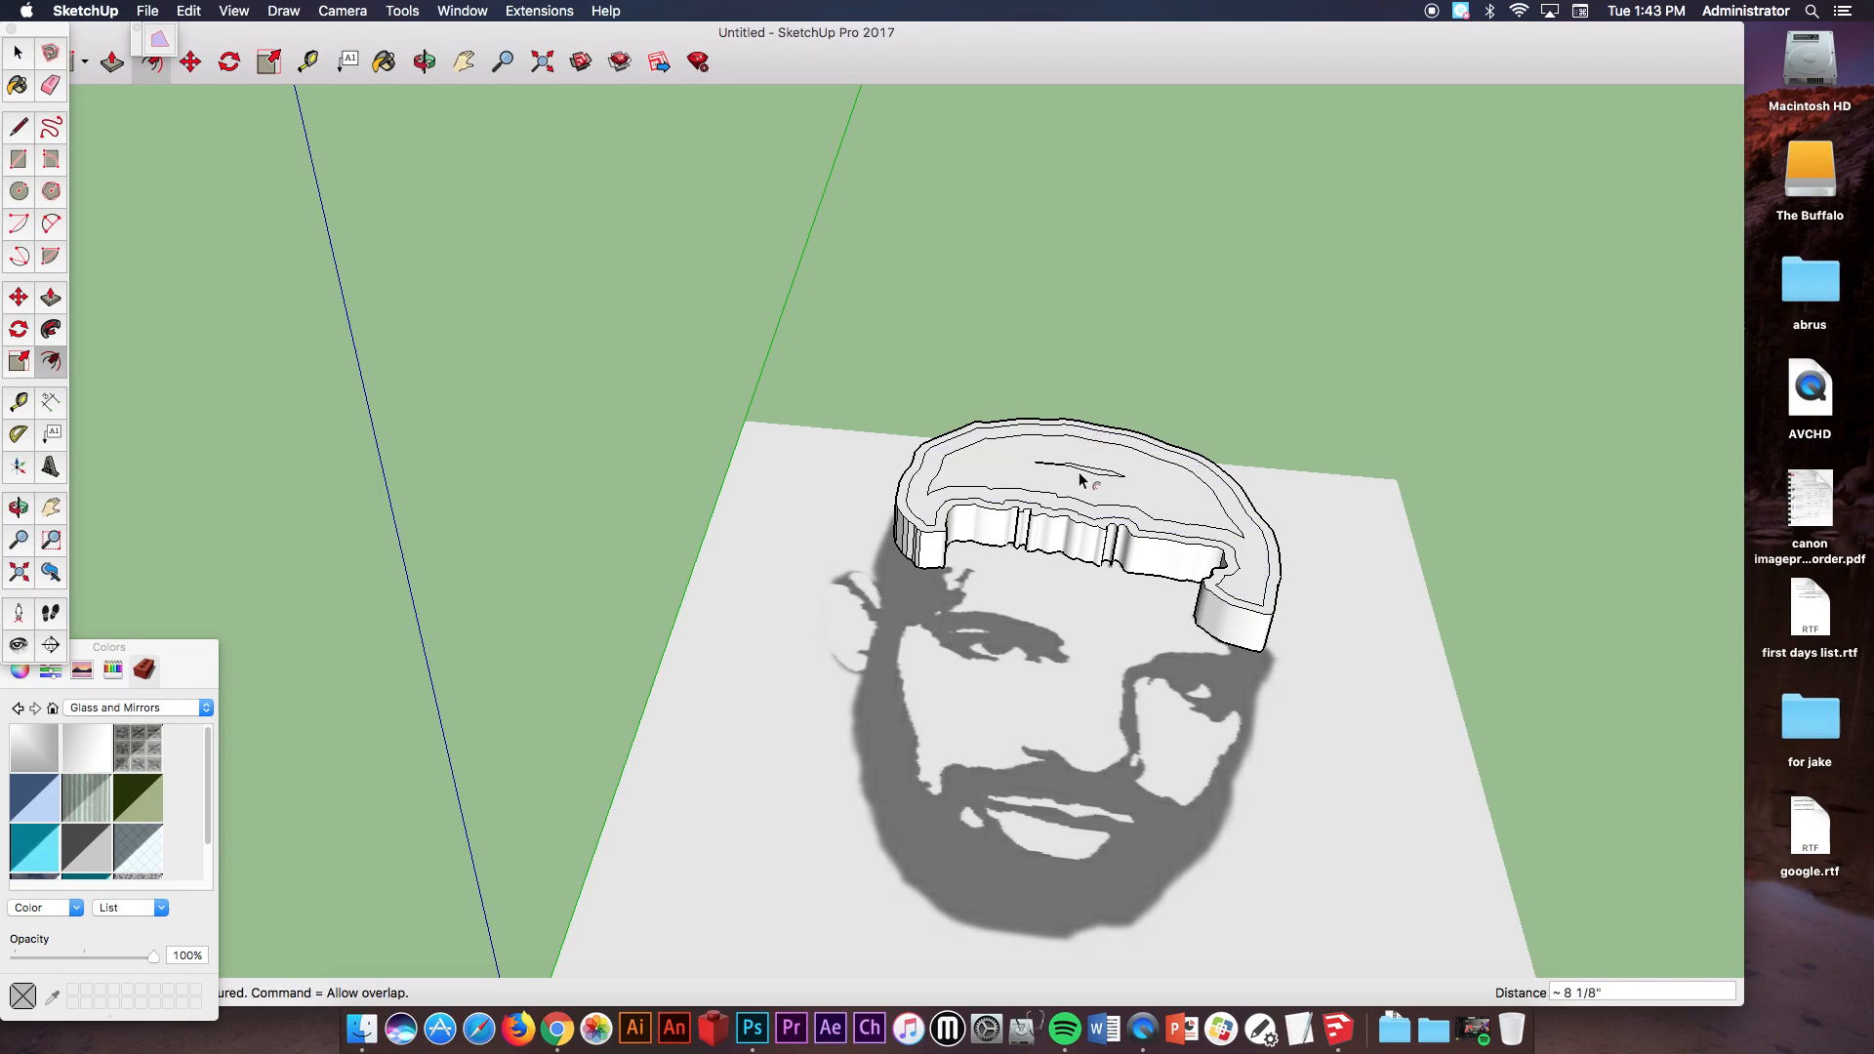
click(1000, 470)
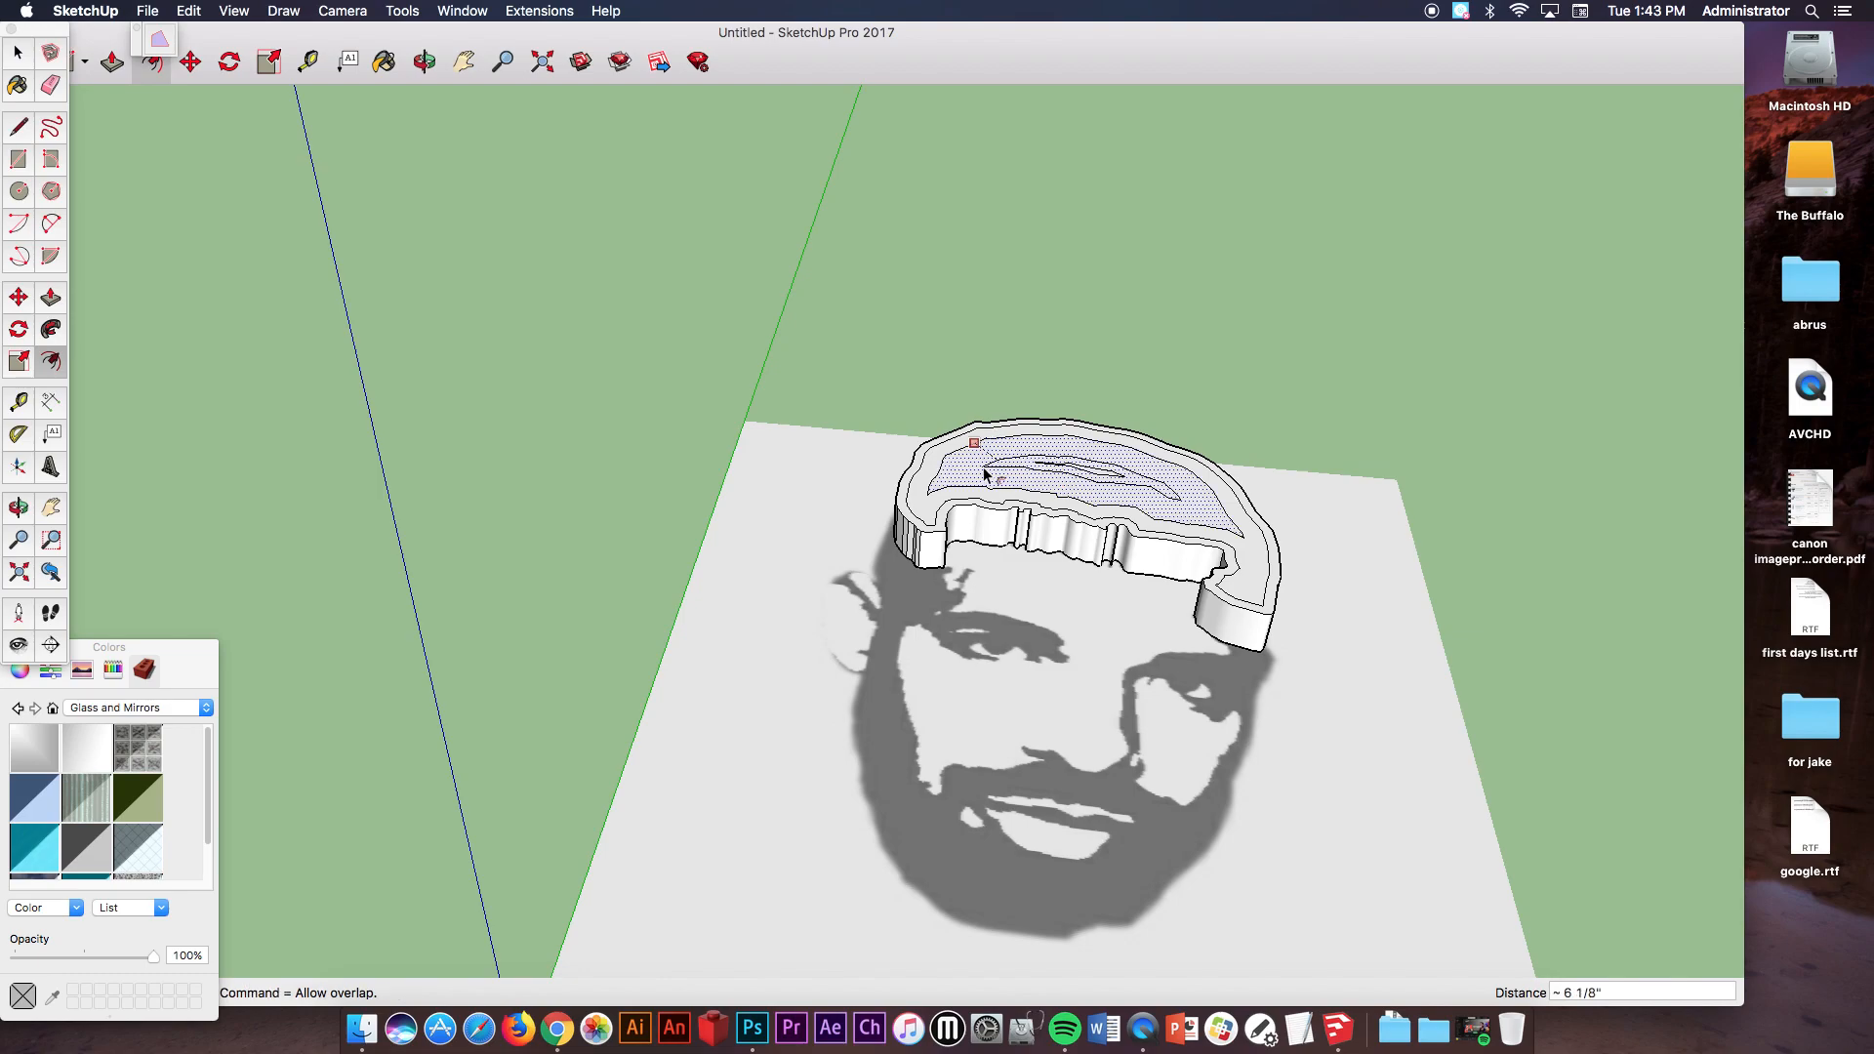
click(956, 472)
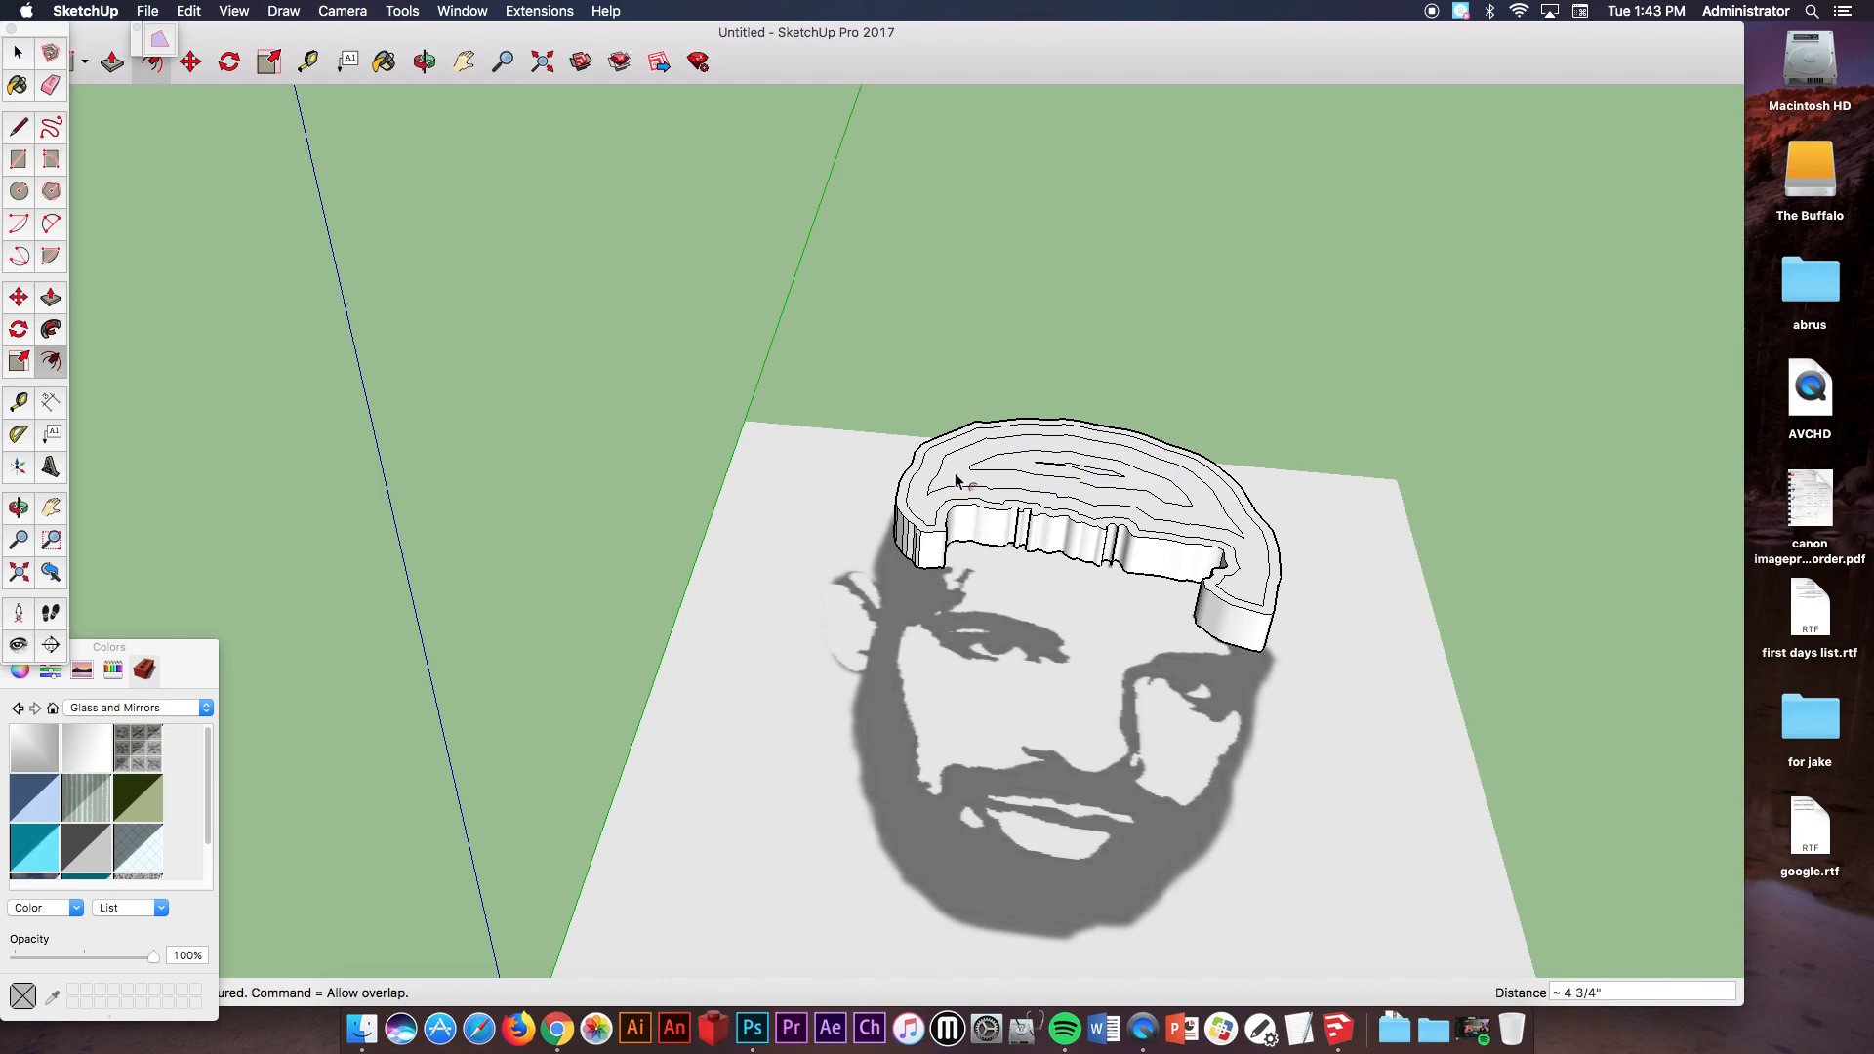
Push/Pull the nested hair faces into stepped tiers, from the centre outward about 2' 2 1/8", 1' 10 11/16", 1' 2 11/16" and 6 7/8".
click(56, 301)
click(1109, 478)
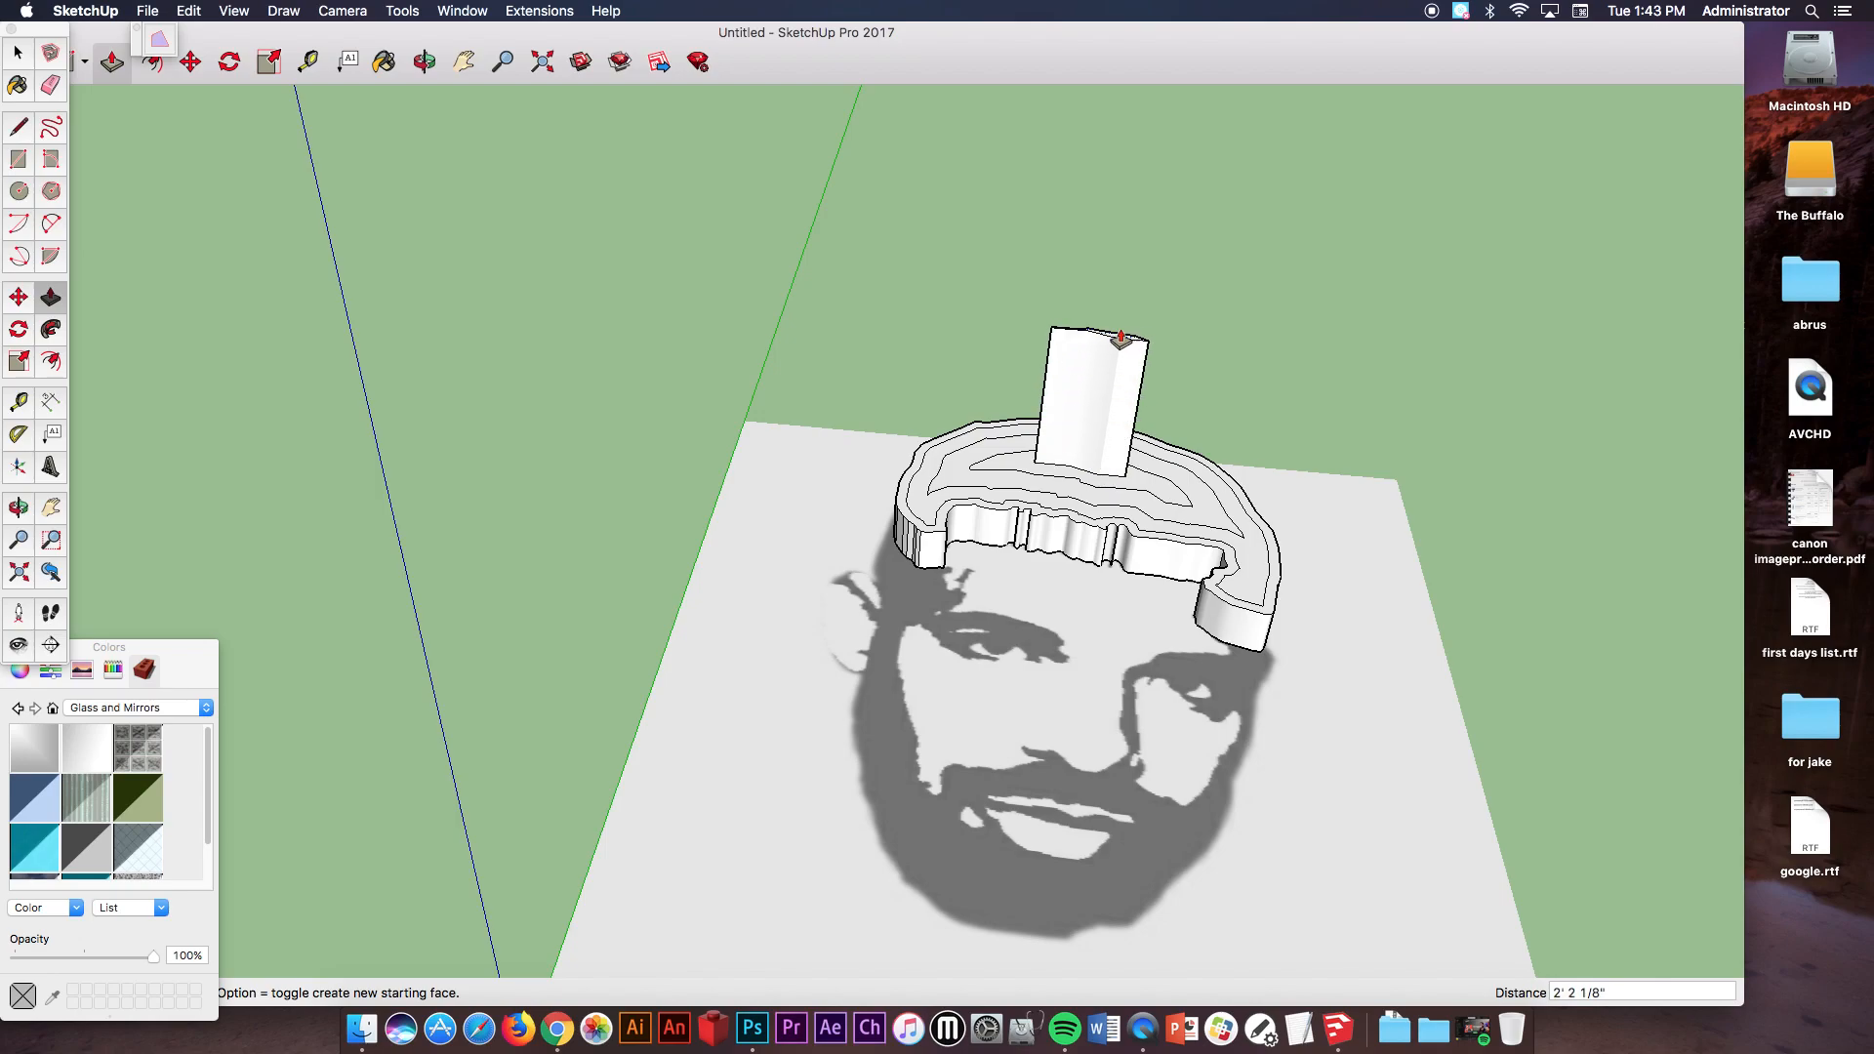
click(1120, 344)
click(1151, 494)
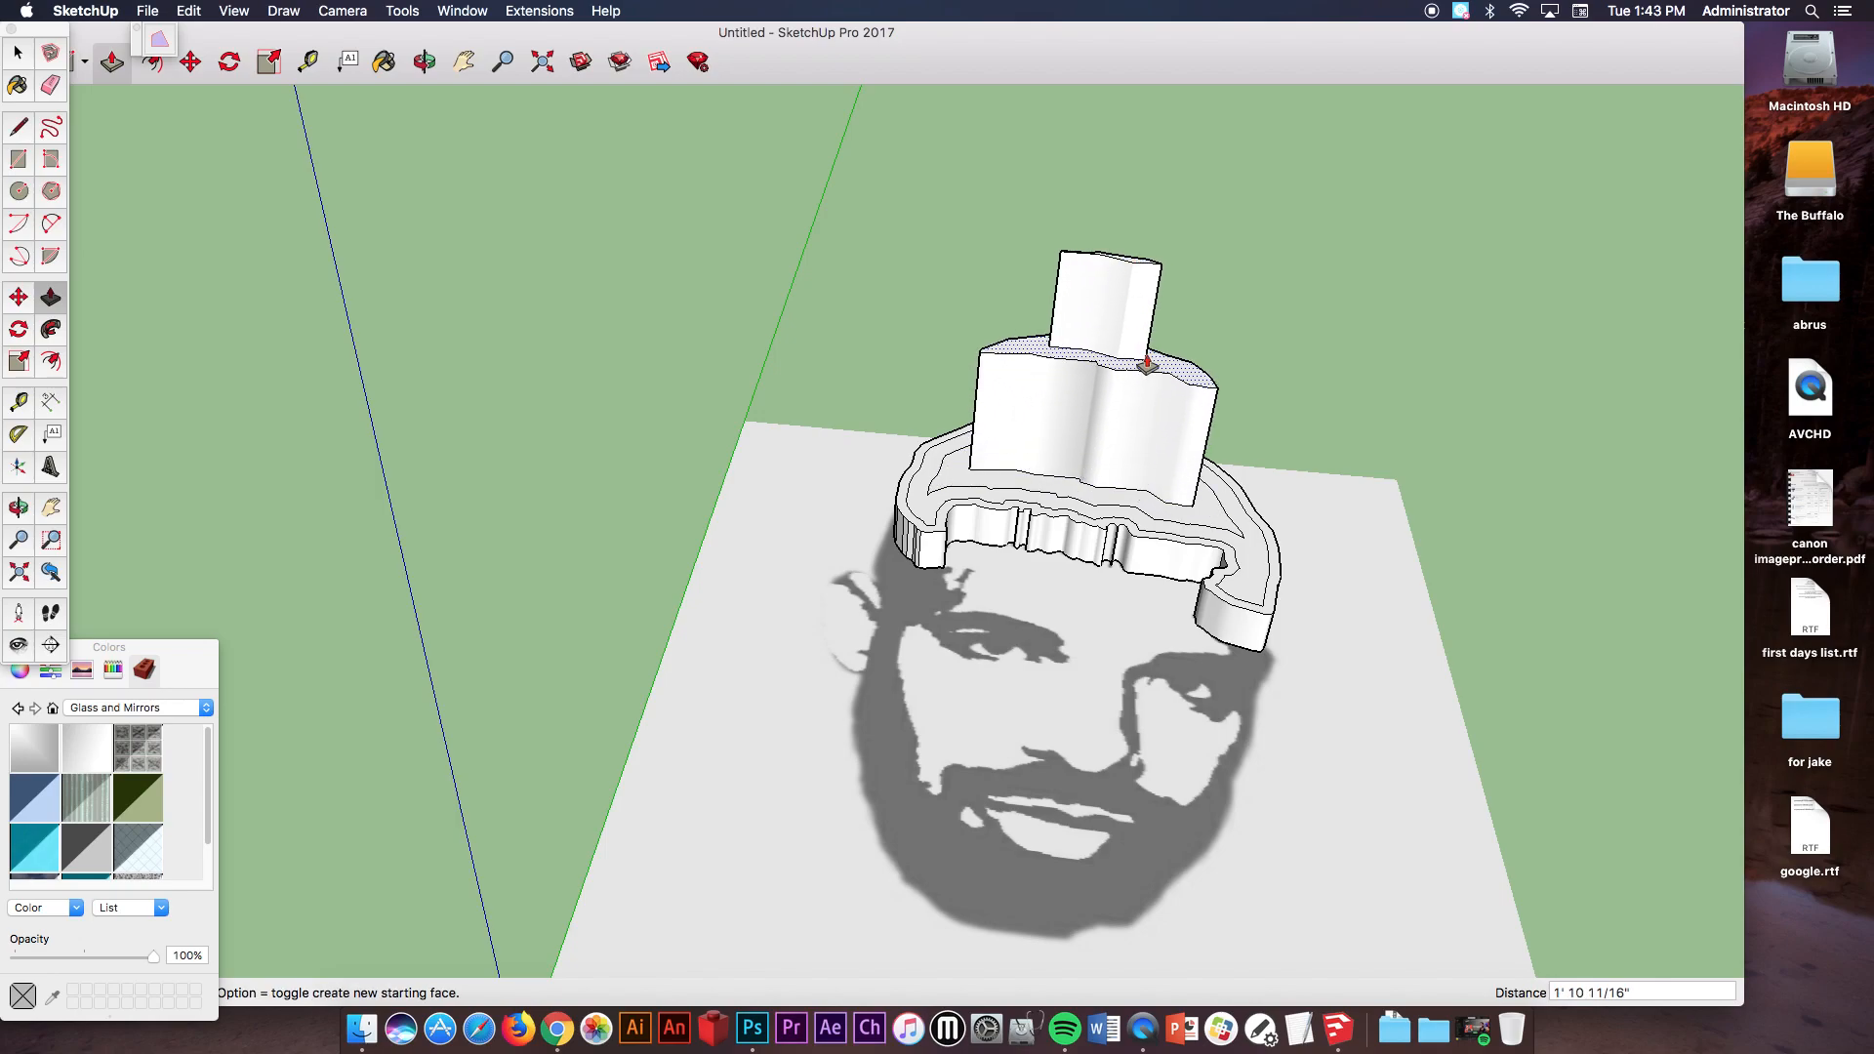
click(1147, 367)
click(1156, 517)
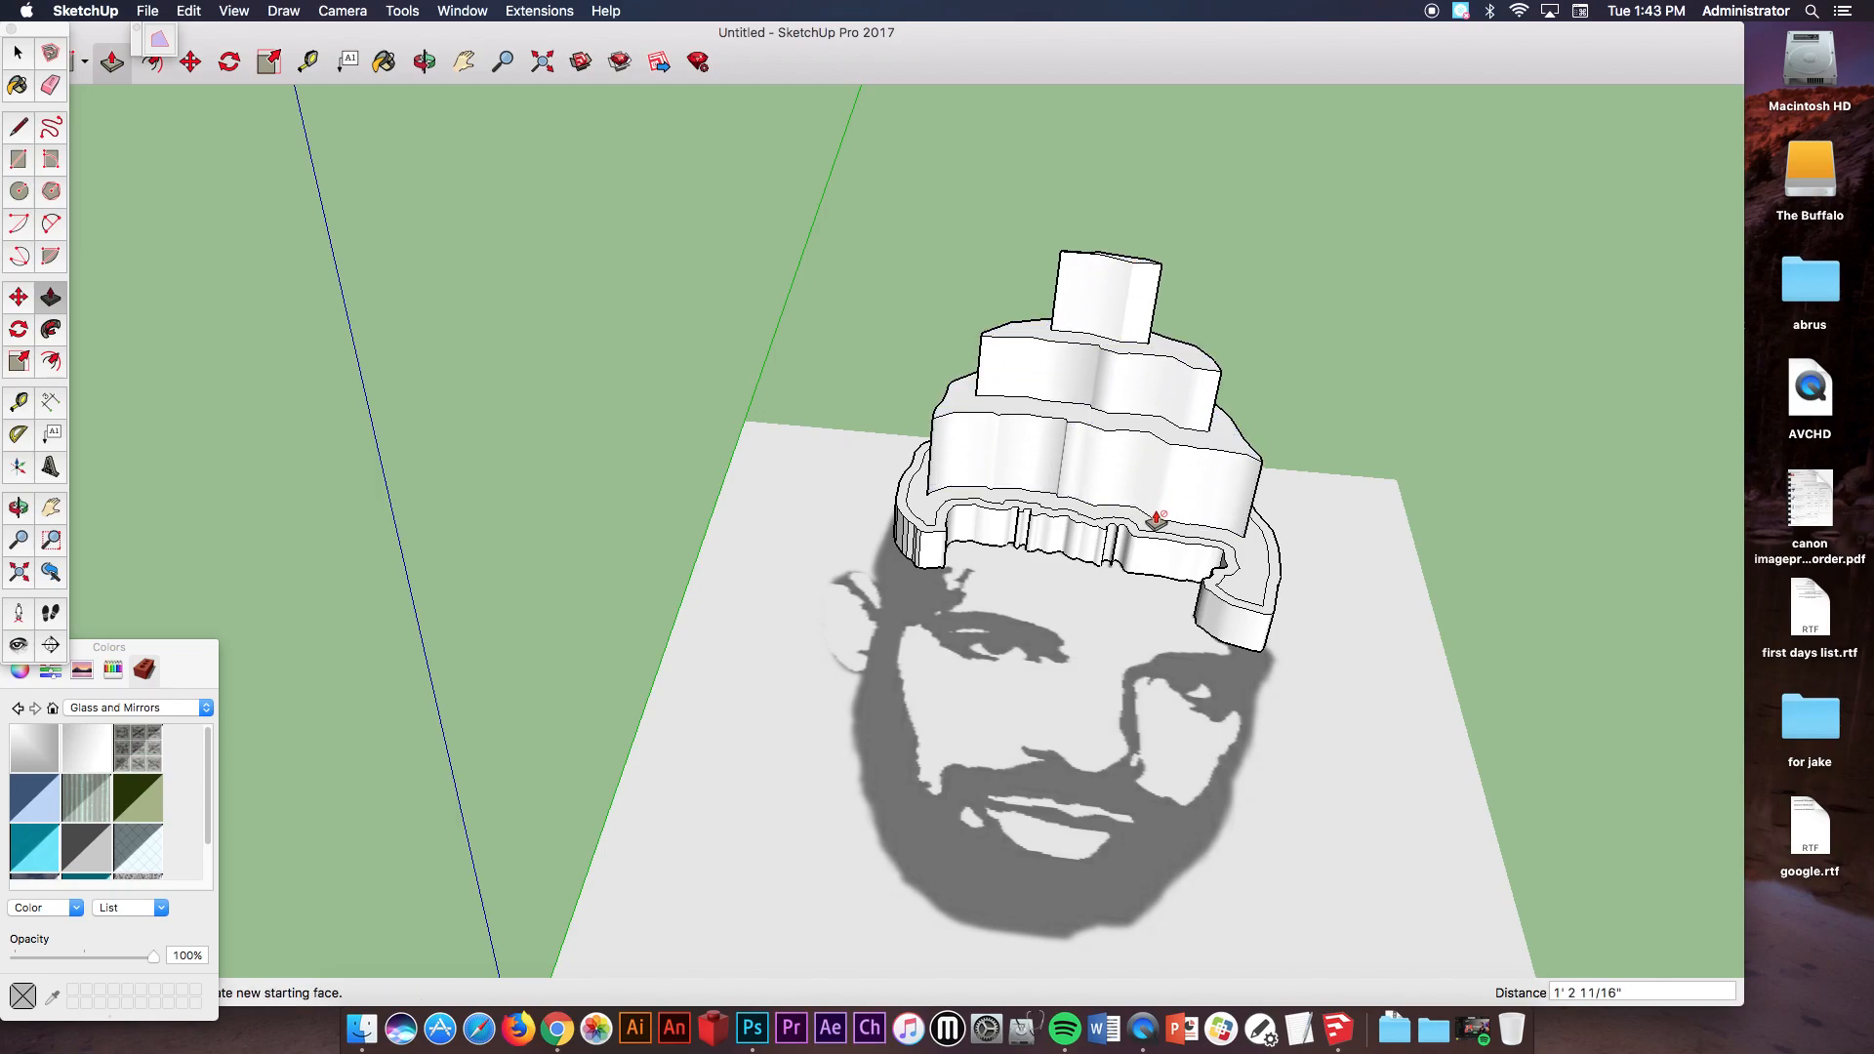
click(1213, 498)
middle_drag(1339, 494, 1086, 393)
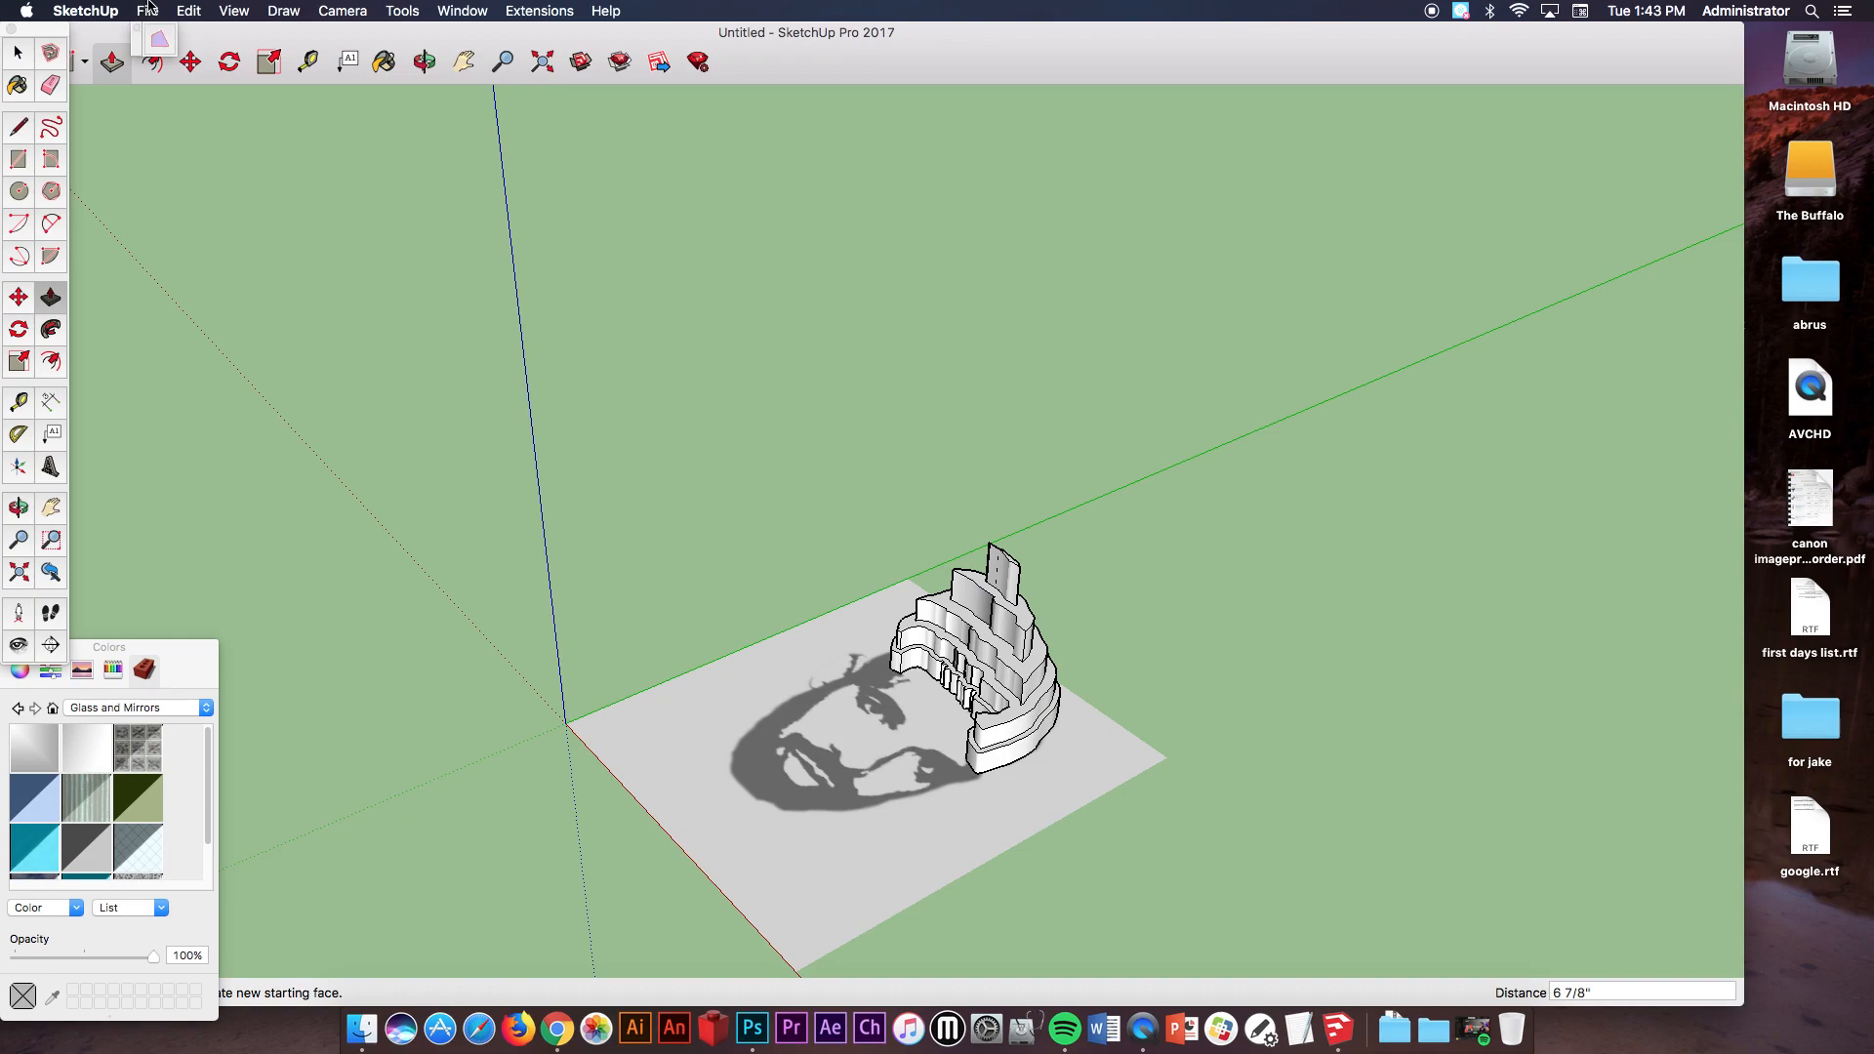